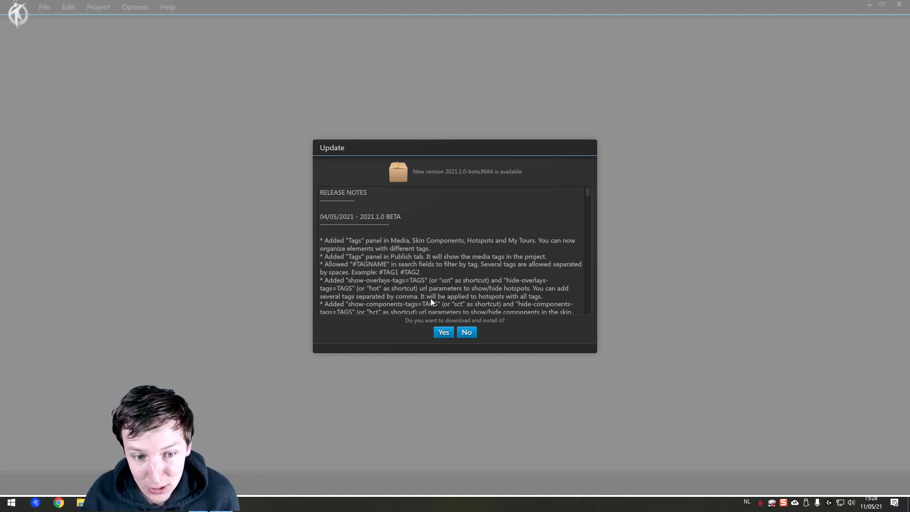
Accept the 2021.1.0-beta update so it downloads, installs and reopens the 8x8x8 project.
{"action": "left_click", "coordinate": [445, 334]}
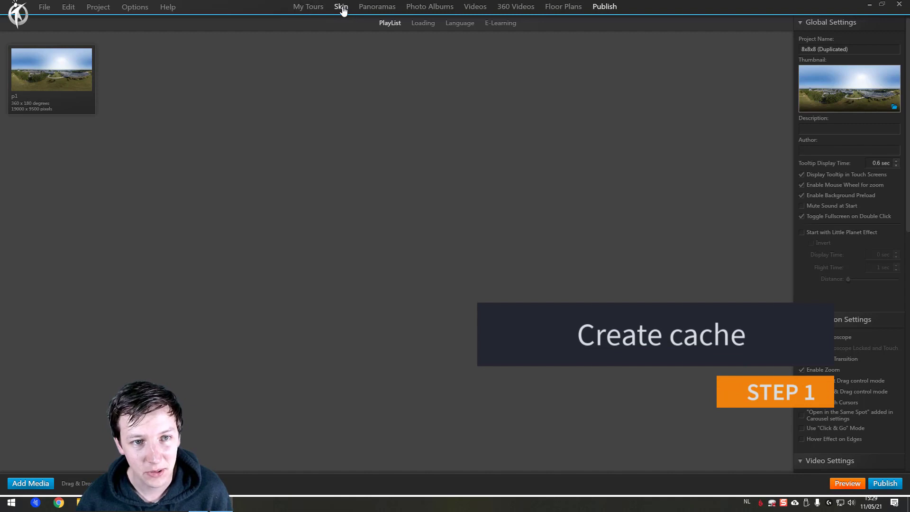
Switch to the skin editor and select header menu buttons 02 and 01.
{"action": "left_click", "coordinate": [342, 8]}
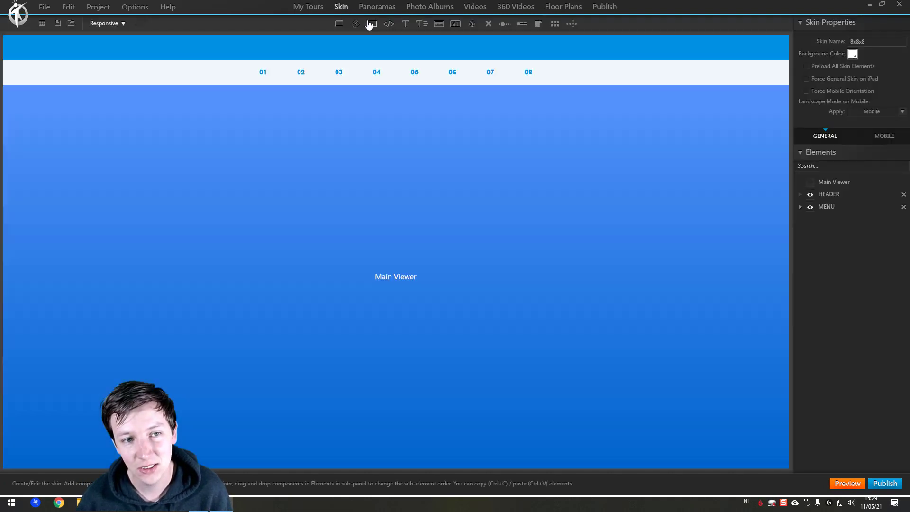
{"action": "left_click", "coordinate": [301, 74]}
{"action": "left_click", "coordinate": [262, 74]}
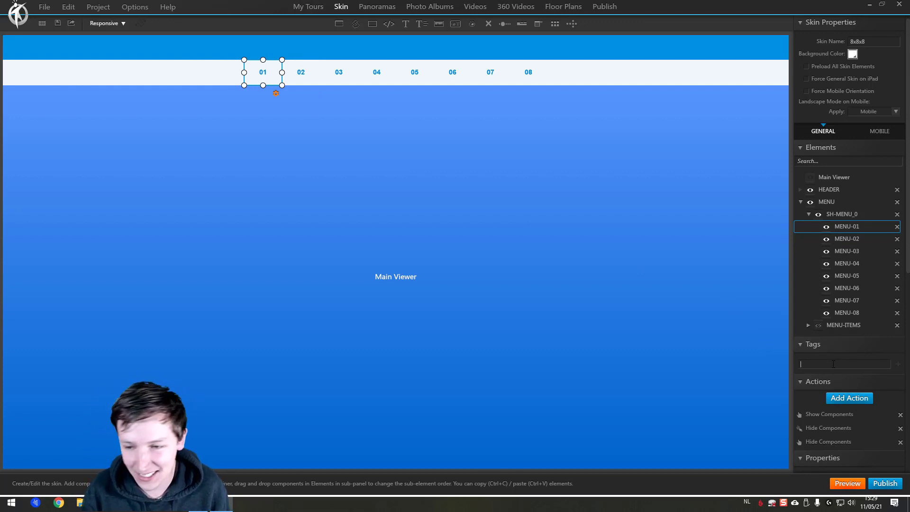
{"action": "type", "text": "mainmenu"}
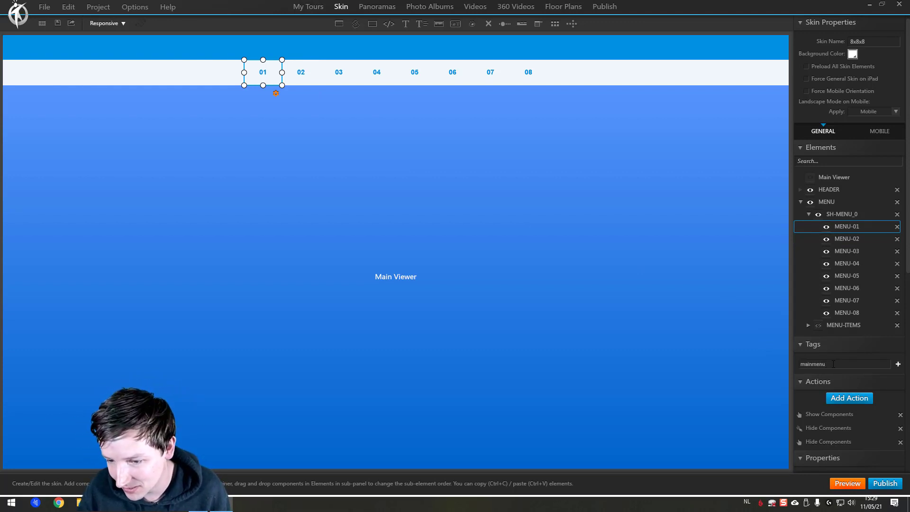
Try adding the mainmenu tag to menu buttons 02 and 03 from the elements list.
{"action": "left_click", "coordinate": [853, 239]}
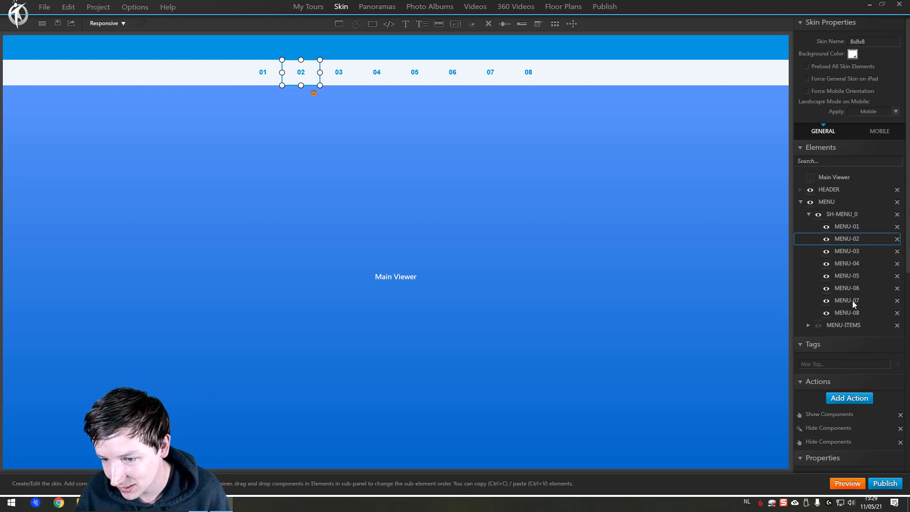
{"action": "left_click", "coordinate": [832, 364]}
{"action": "type", "text": "mainmenu"}
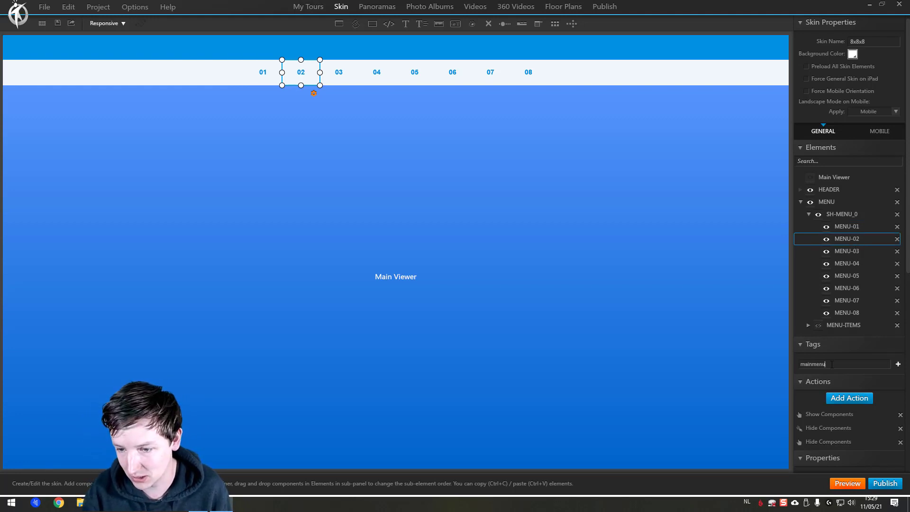
{"action": "left_click", "coordinate": [843, 251]}
{"action": "left_click", "coordinate": [837, 364]}
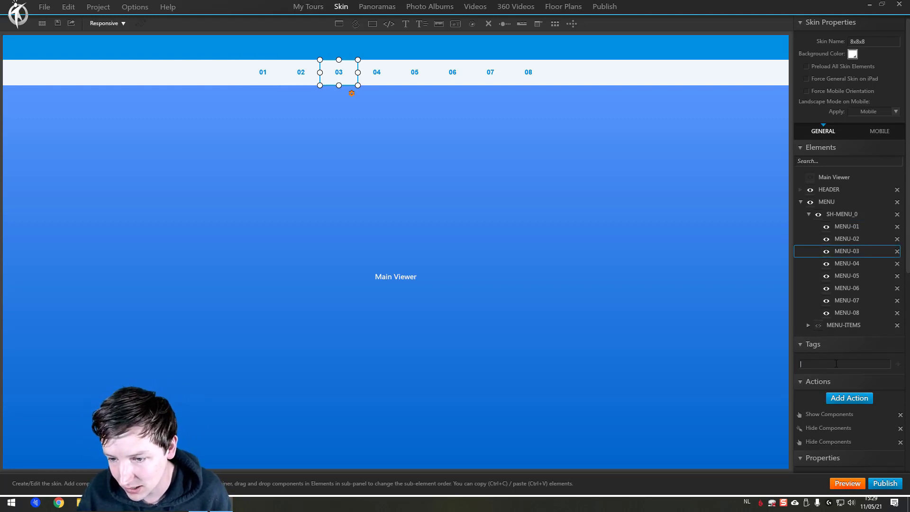
{"action": "type", "text": "mainmenu"}
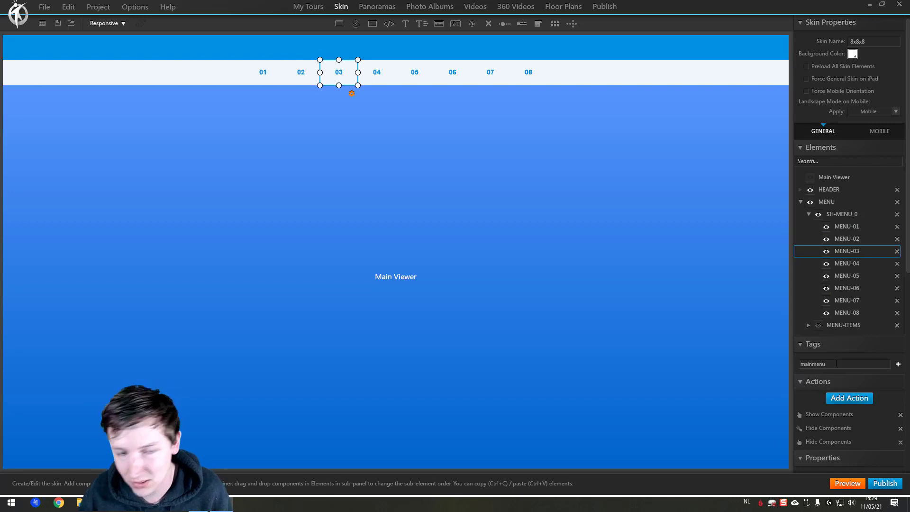
{"action": "left_click", "coordinate": [863, 240]}
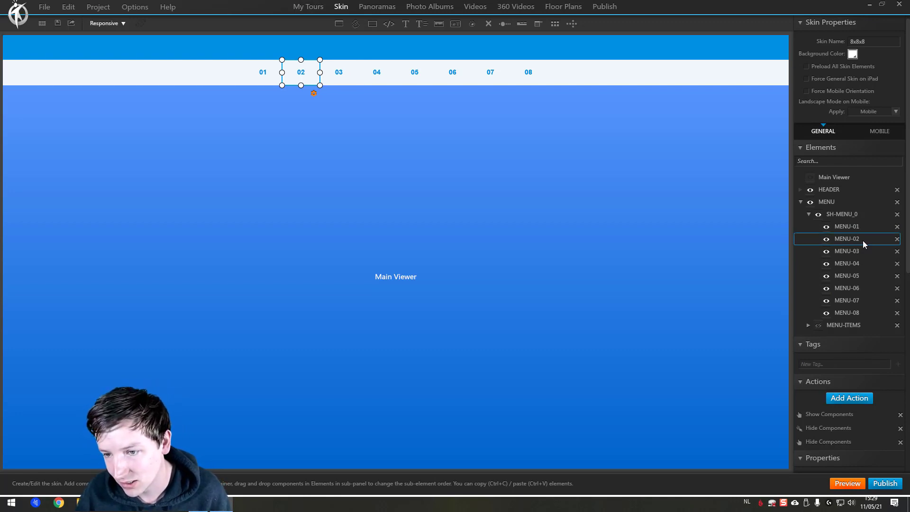
{"action": "left_click", "coordinate": [818, 161]}
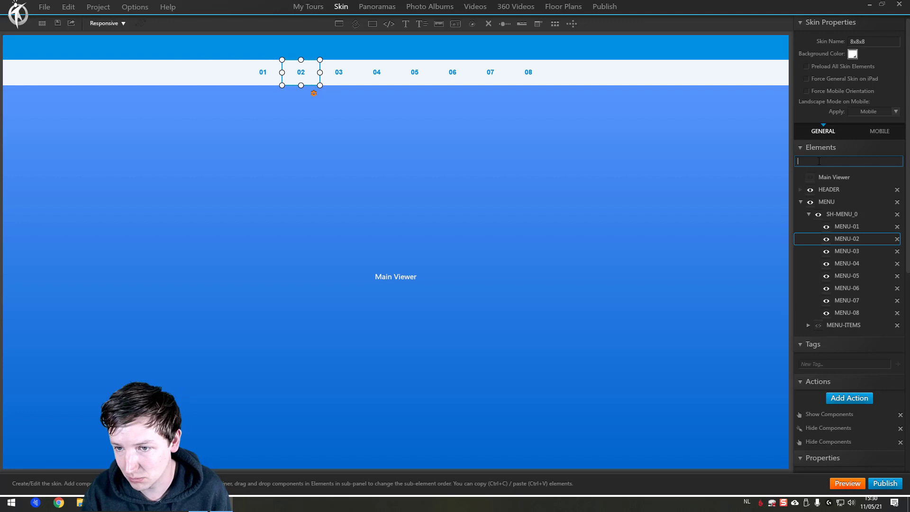
{"action": "type", "text": "mainmenu"}
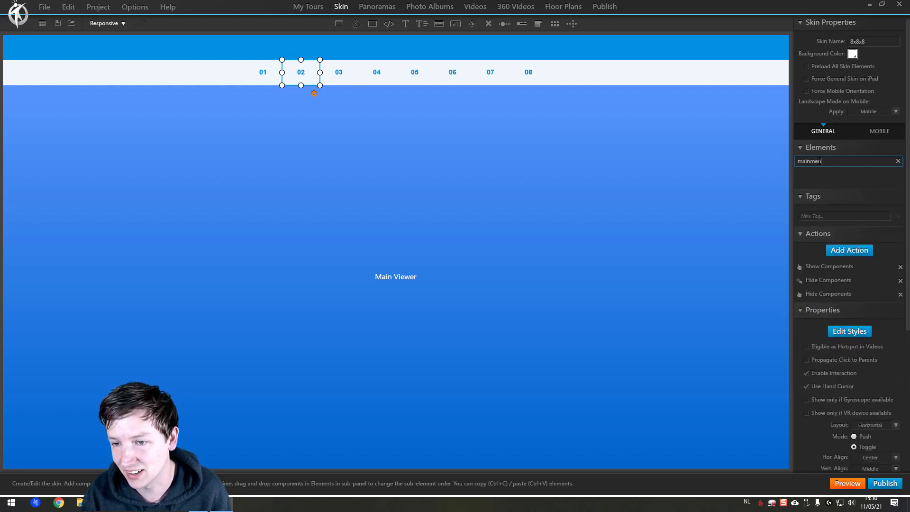
{"action": "key", "text": "BackSpace"}
{"action": "key", "text": "BackSpace"}
{"action": "key", "text": "BackSpace"}
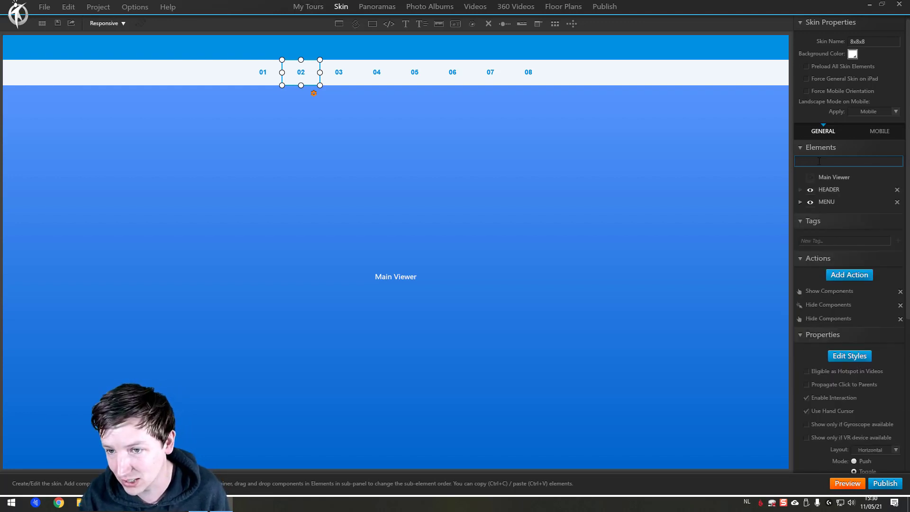
{"action": "type", "text": "#mainmen"}
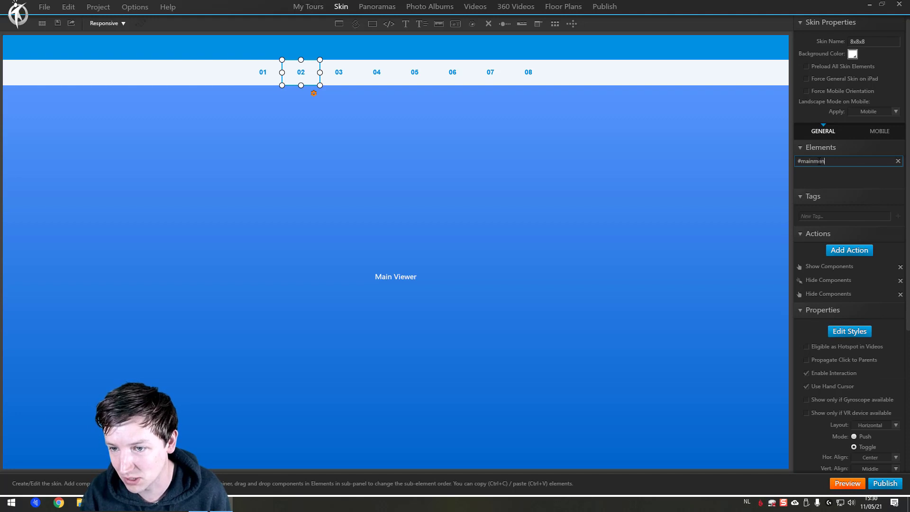
{"action": "key", "text": "BackSpace"}
{"action": "key", "text": "BackSpace"}
{"action": "key", "text": "BackSpace"}
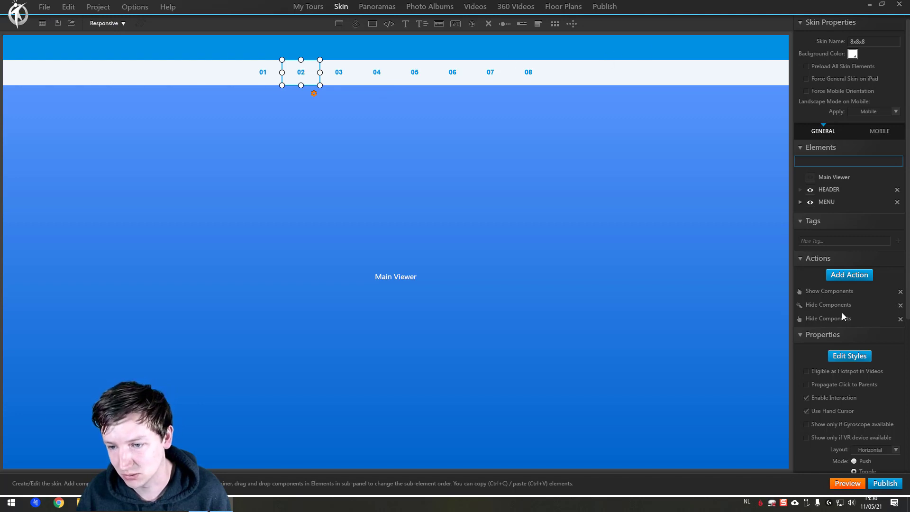
{"action": "left_click", "coordinate": [806, 241]}
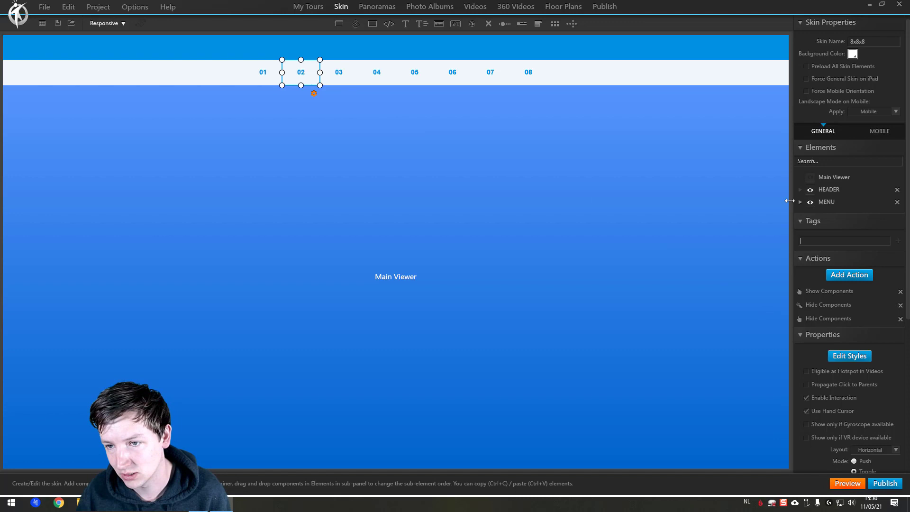
{"action": "left_click", "coordinate": [713, 181]}
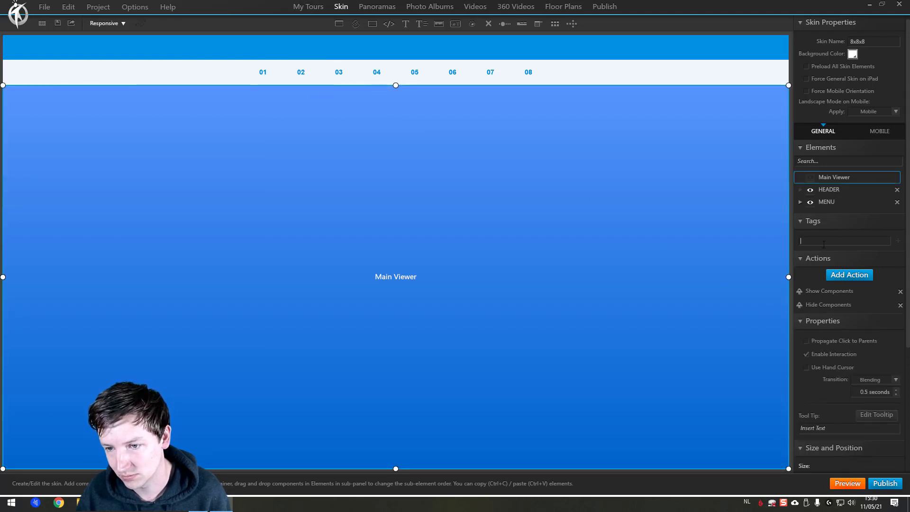
{"action": "scroll", "coordinate": [842, 390], "scroll_direction": "down", "scroll_amount": 3}
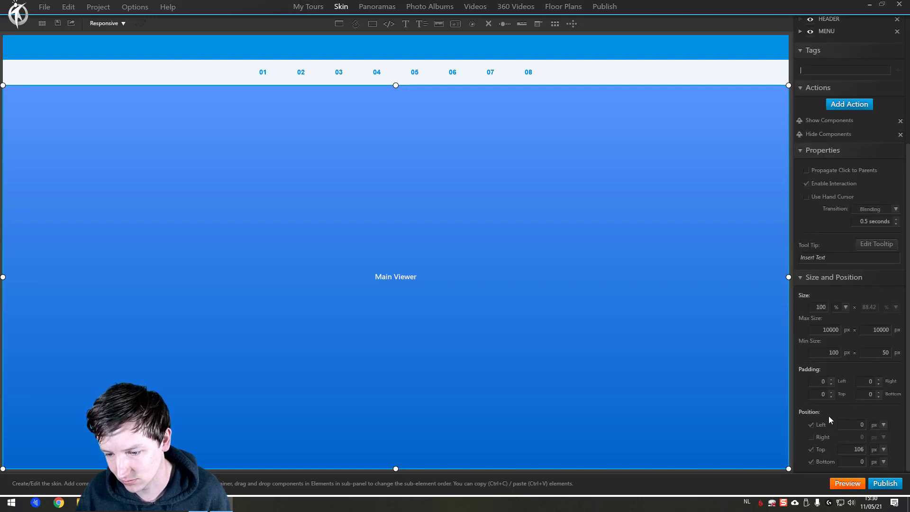
{"action": "scroll", "coordinate": [828, 416], "scroll_direction": "up", "scroll_amount": 3}
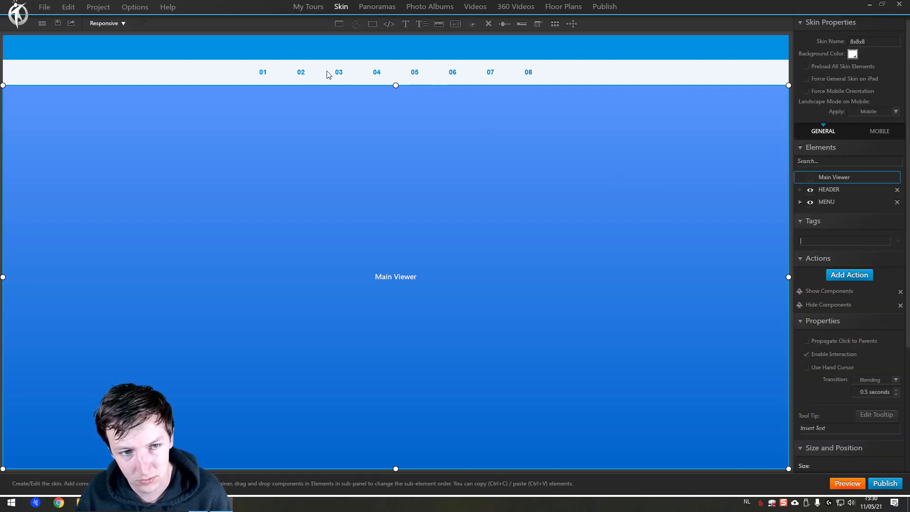
Tag menu buttons 01, 02 and 03 with mainmenu.
{"action": "left_click", "coordinate": [302, 75]}
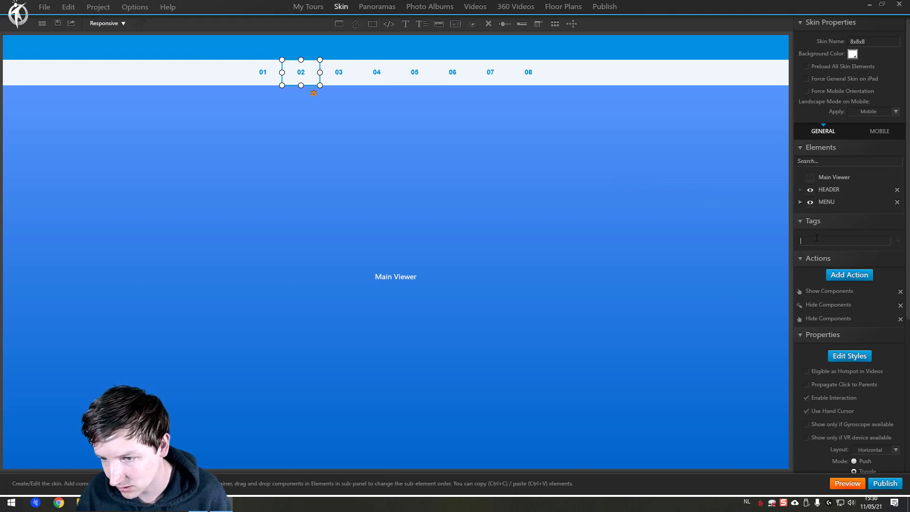
{"action": "left_click", "coordinate": [260, 69]}
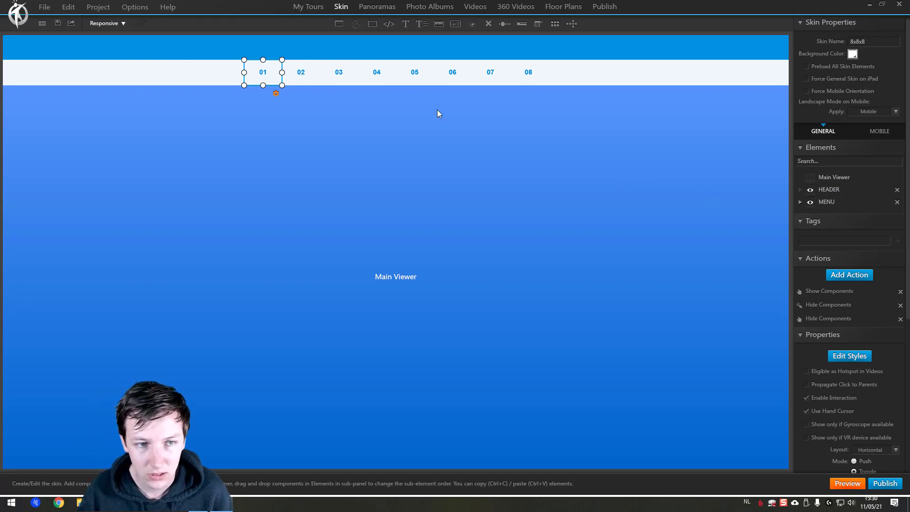
{"action": "left_click", "coordinate": [828, 242]}
{"action": "type", "text": "mainme"}
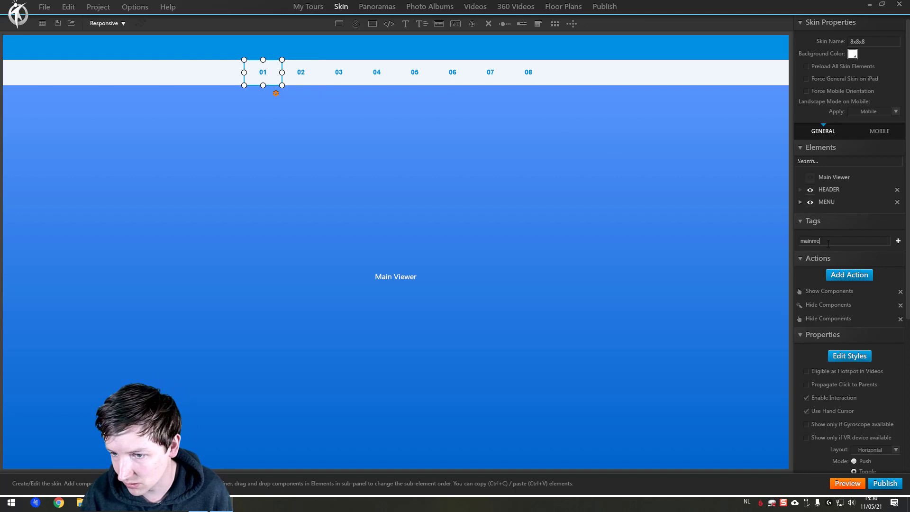
{"action": "type", "text": "nnu"}
{"action": "left_click", "coordinate": [898, 243]}
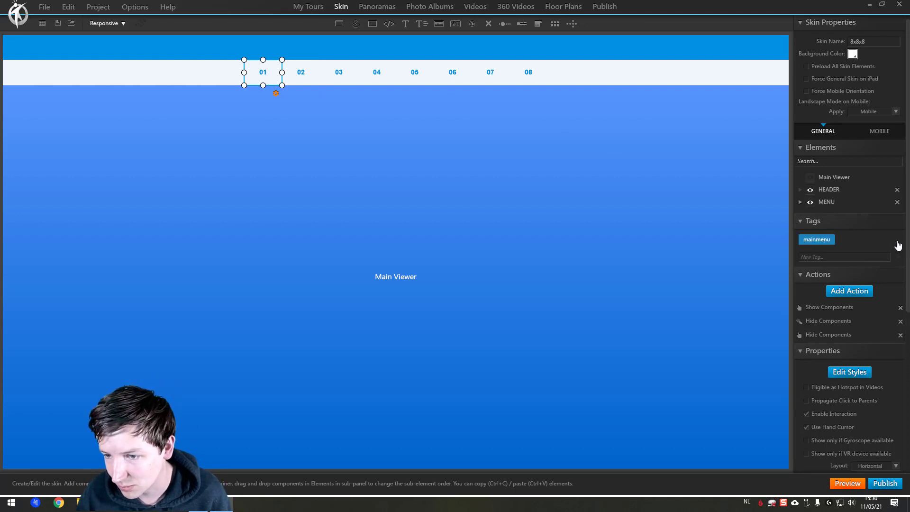
{"action": "left_click", "coordinate": [299, 72]}
{"action": "left_click", "coordinate": [831, 242]}
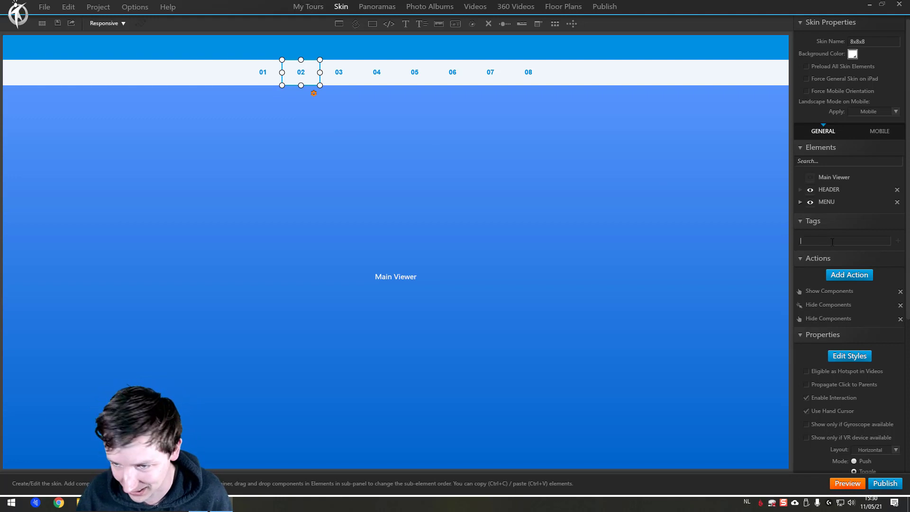
{"action": "type", "text": "mainmenu"}
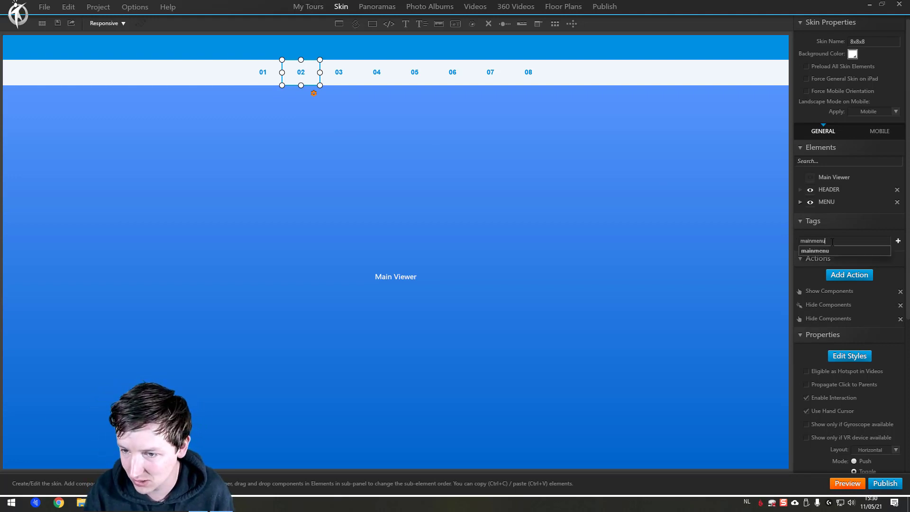
{"action": "key", "text": "Return"}
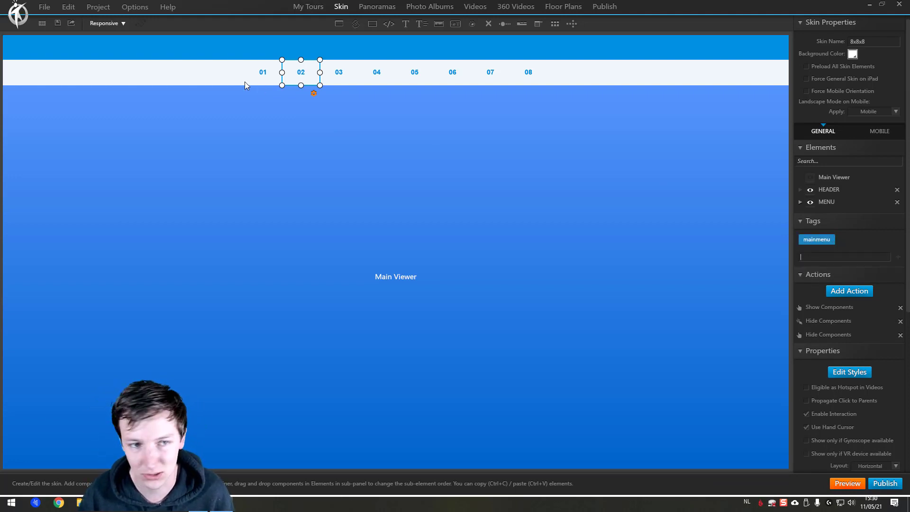
{"action": "left_click", "coordinate": [342, 73]}
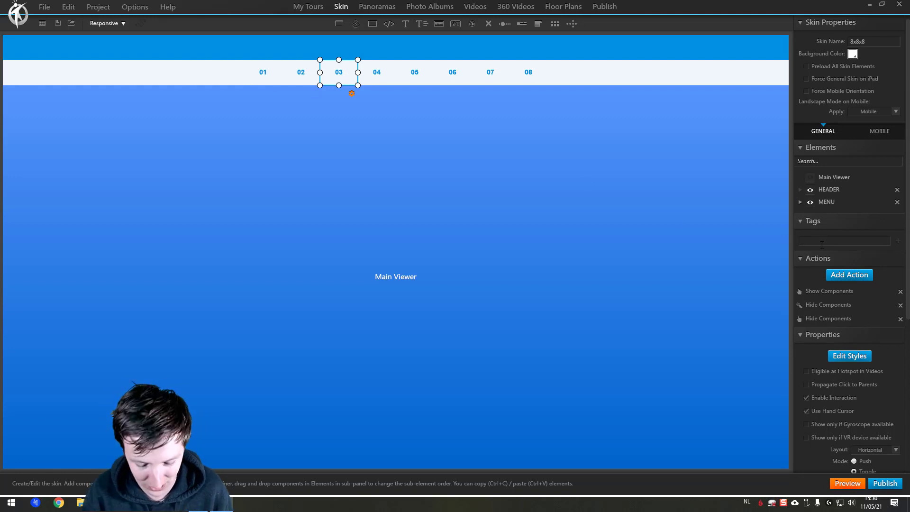
{"action": "type", "text": "mainmenu"}
{"action": "key", "text": "Return"}
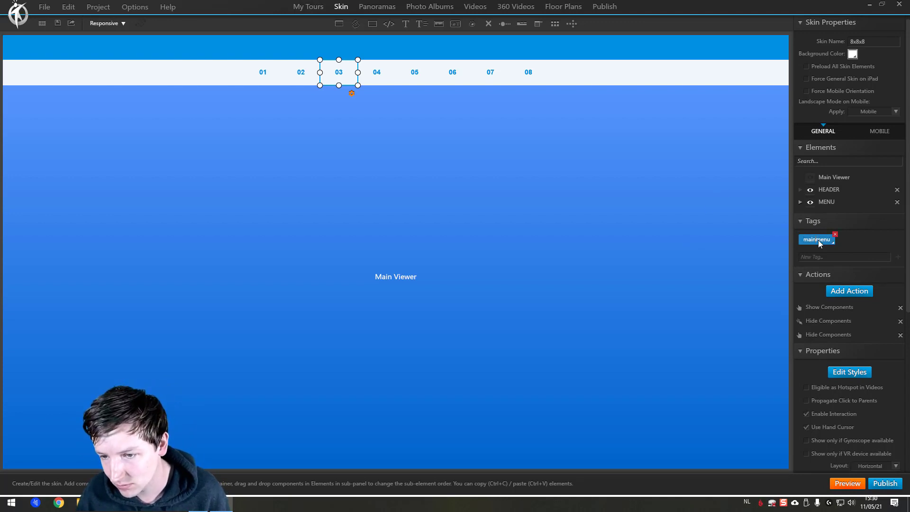
Give the mainmenu tag a green colour.
{"action": "left_click", "coordinate": [832, 243]}
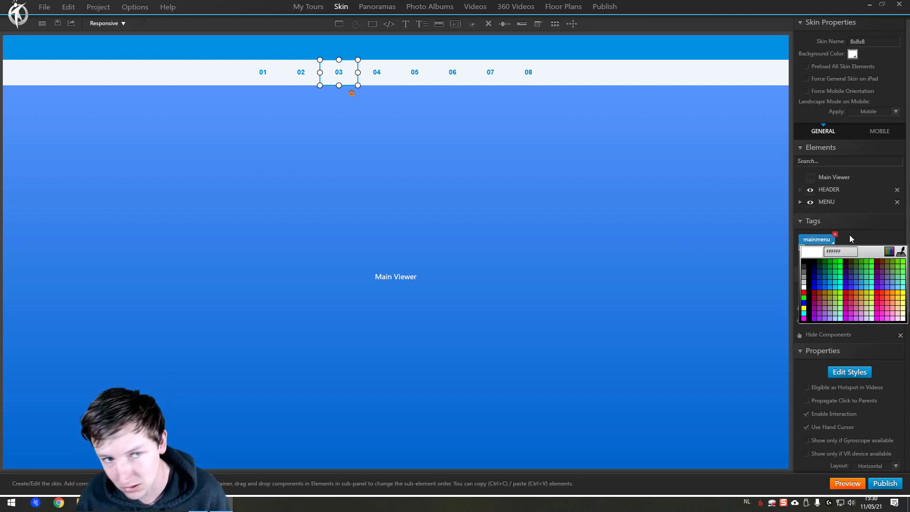
{"action": "left_click", "coordinate": [838, 263]}
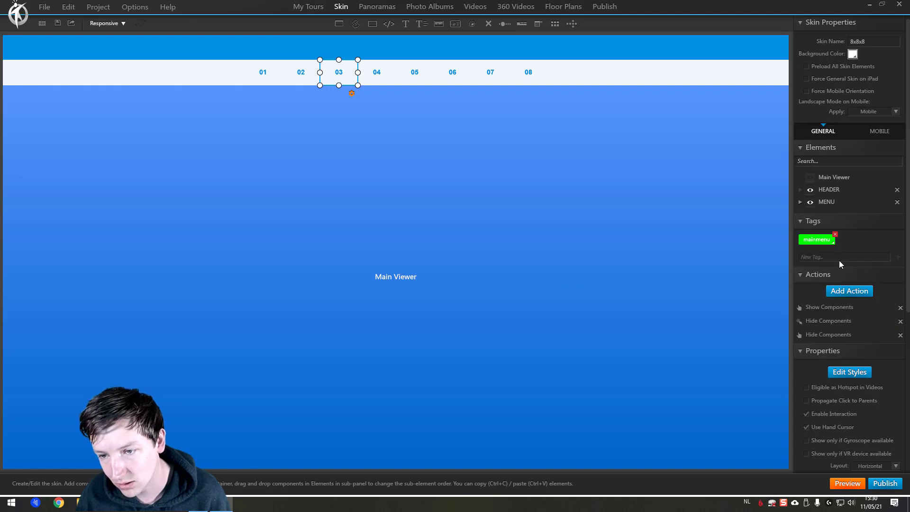
{"action": "left_click", "coordinate": [833, 245]}
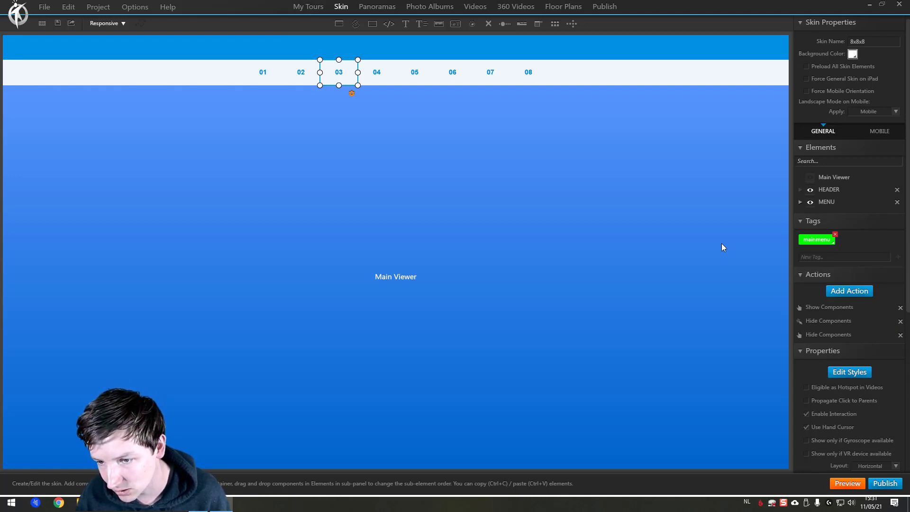
{"action": "left_click", "coordinate": [393, 142]}
{"action": "left_click", "coordinate": [340, 71]}
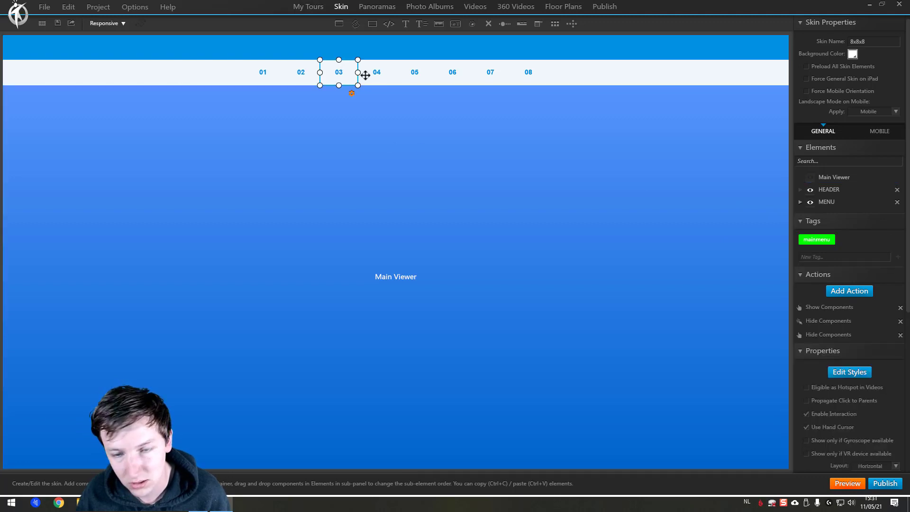
{"action": "left_click", "coordinate": [829, 160]}
{"action": "type", "text": "e"}
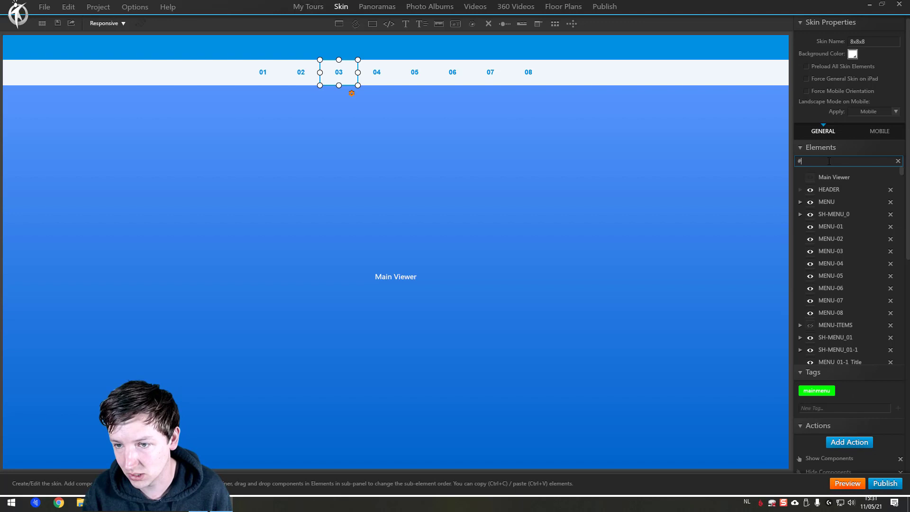
{"action": "type", "text": "mainmenu"}
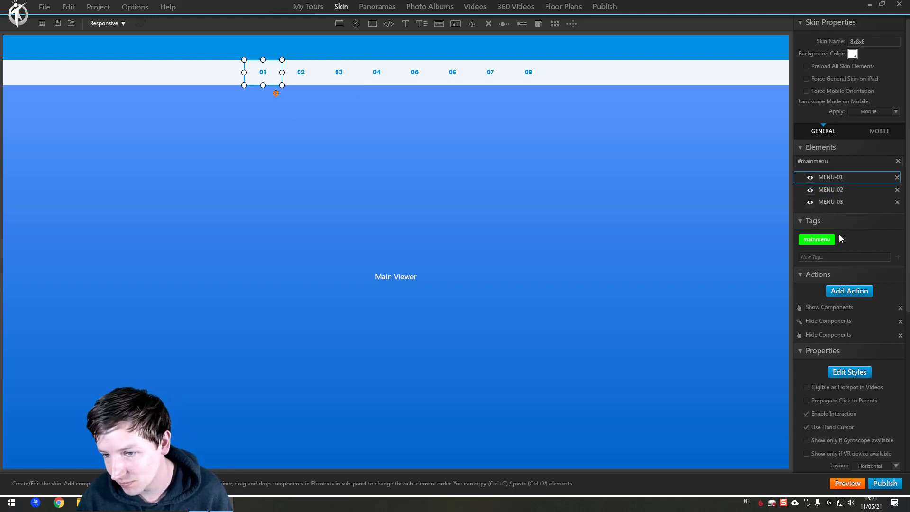
{"action": "left_click", "coordinate": [841, 162]}
{"action": "key", "text": "ctrl+a"}
{"action": "key", "text": "BackSpace"}
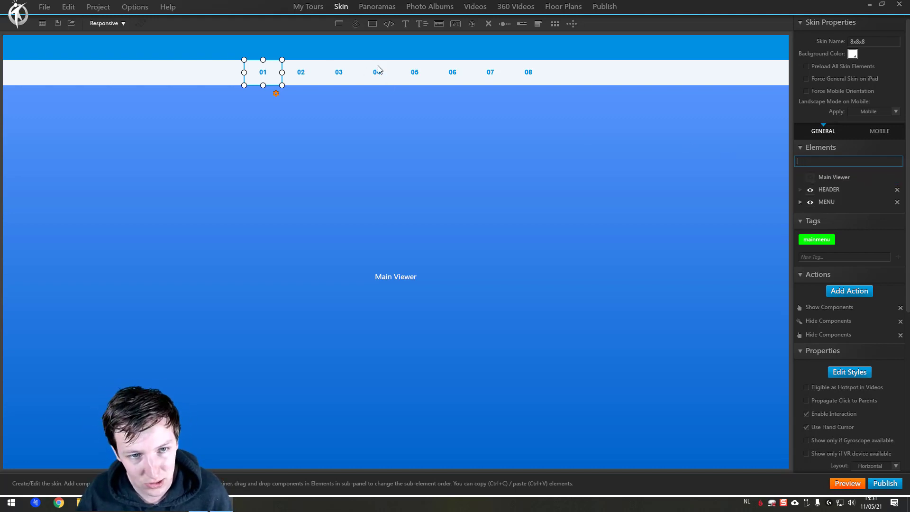
Show the MENU-ITEMS panel and expand SH-MENU_01 down to the 01-1 title.
{"action": "left_click", "coordinate": [275, 80]}
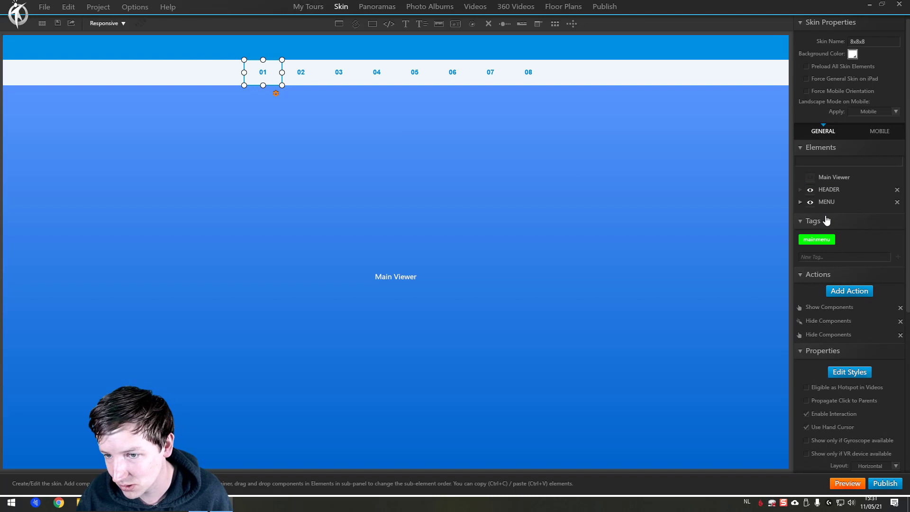
{"action": "left_click", "coordinate": [801, 202]}
{"action": "left_click", "coordinate": [809, 215]}
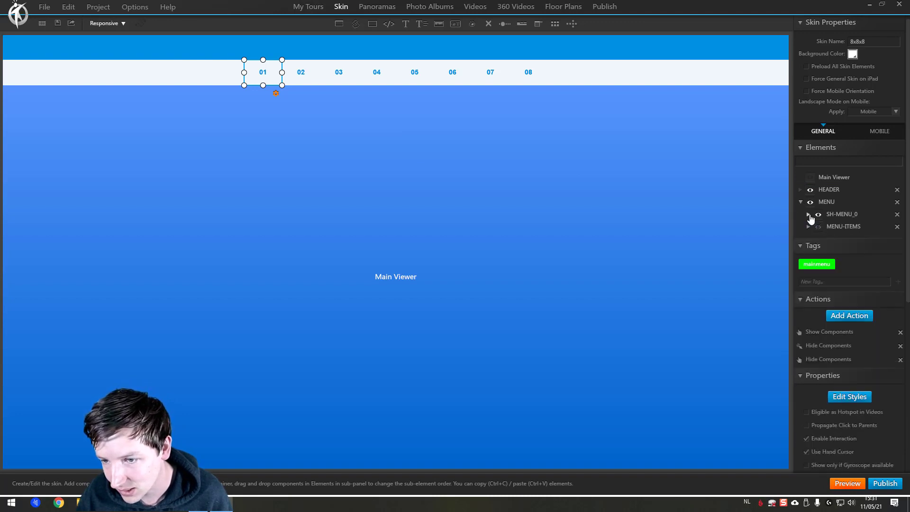
{"action": "left_click", "coordinate": [818, 227]}
{"action": "left_click", "coordinate": [844, 226]}
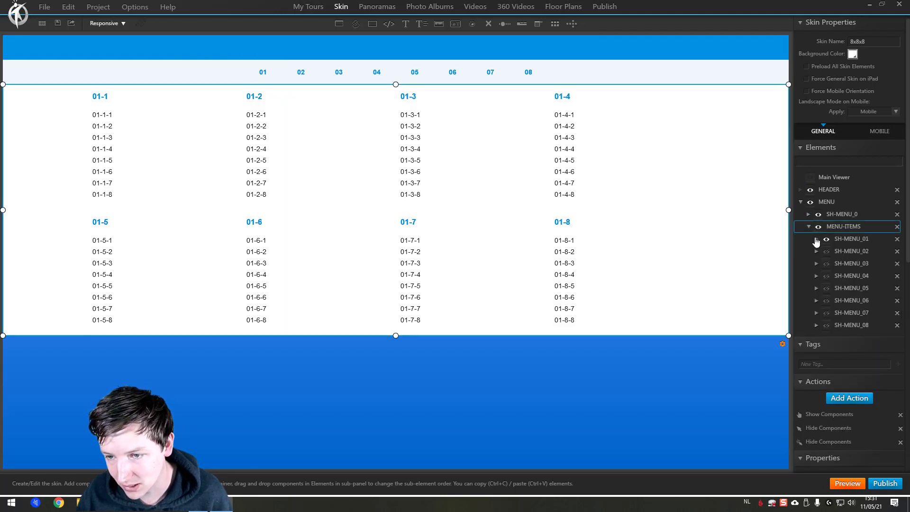
{"action": "left_click", "coordinate": [855, 238]}
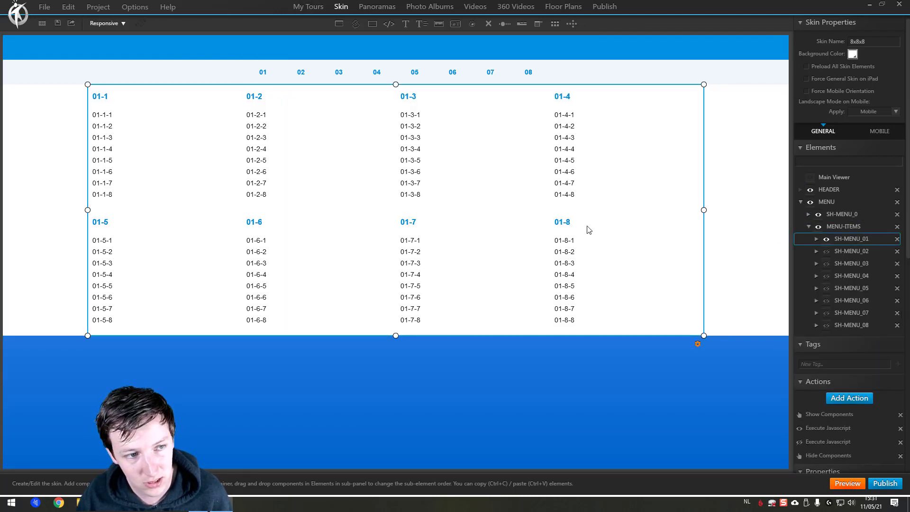
{"action": "left_click", "coordinate": [817, 238]}
{"action": "left_click", "coordinate": [854, 251]}
{"action": "left_click", "coordinate": [854, 263]}
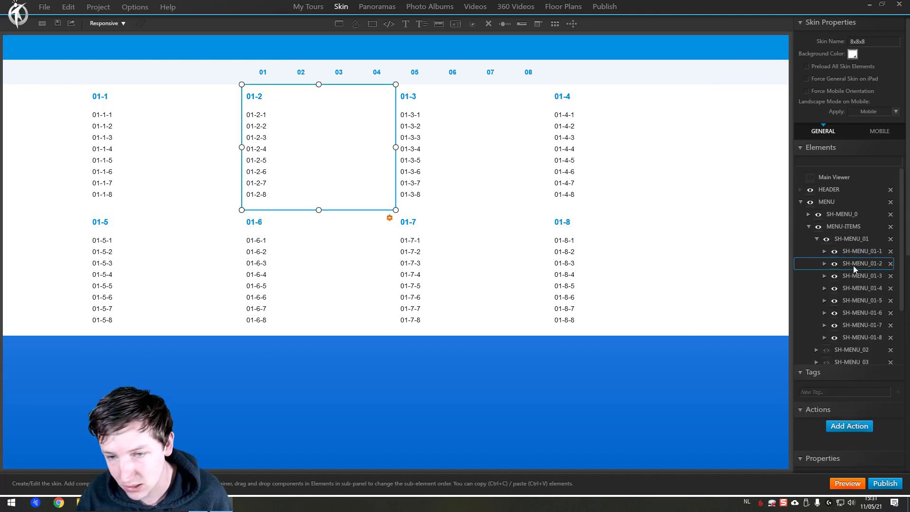
{"action": "left_click", "coordinate": [823, 250]}
{"action": "left_click", "coordinate": [856, 264]}
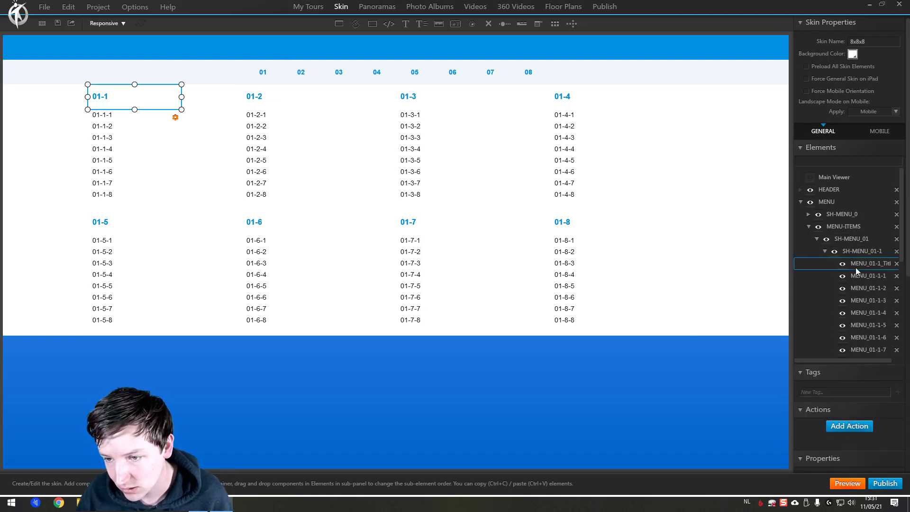
Tag submenu titles 01-1 and 01-2 with submenu and submenu1.
{"action": "left_click", "coordinate": [846, 391]}
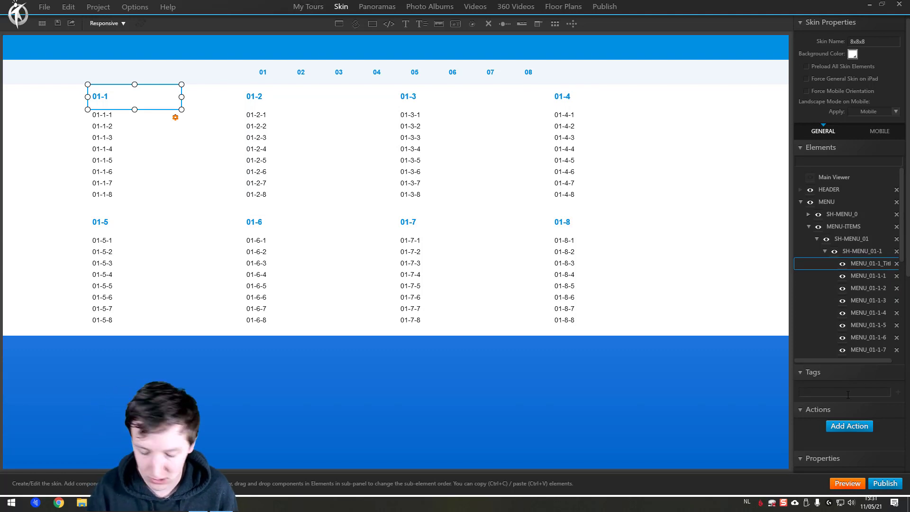
{"action": "type", "text": "submenu"}
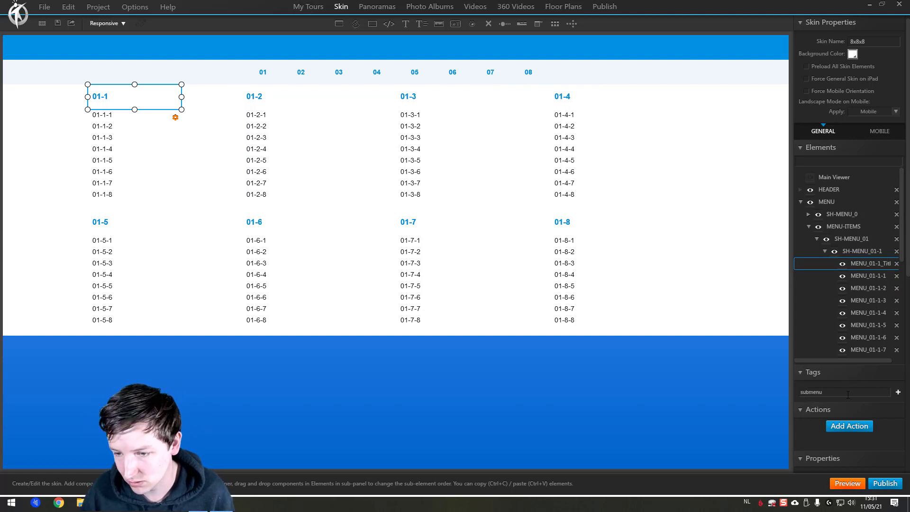
{"action": "left_click", "coordinate": [898, 393]}
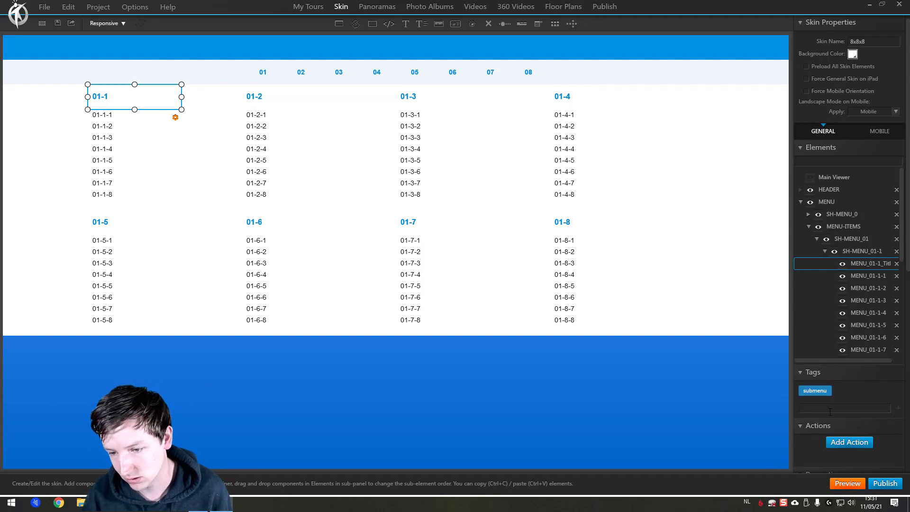
{"action": "type", "text": "sub"}
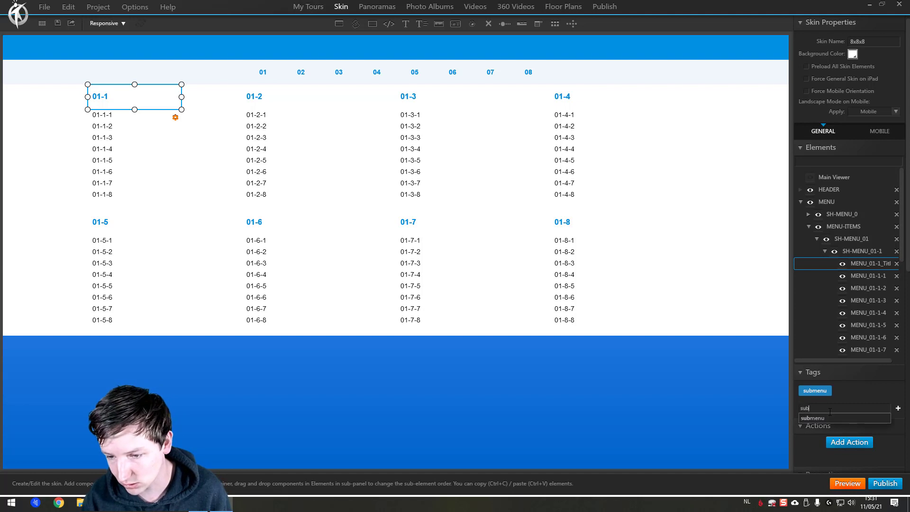
{"action": "type", "text": "menu1"}
{"action": "key", "text": "Return"}
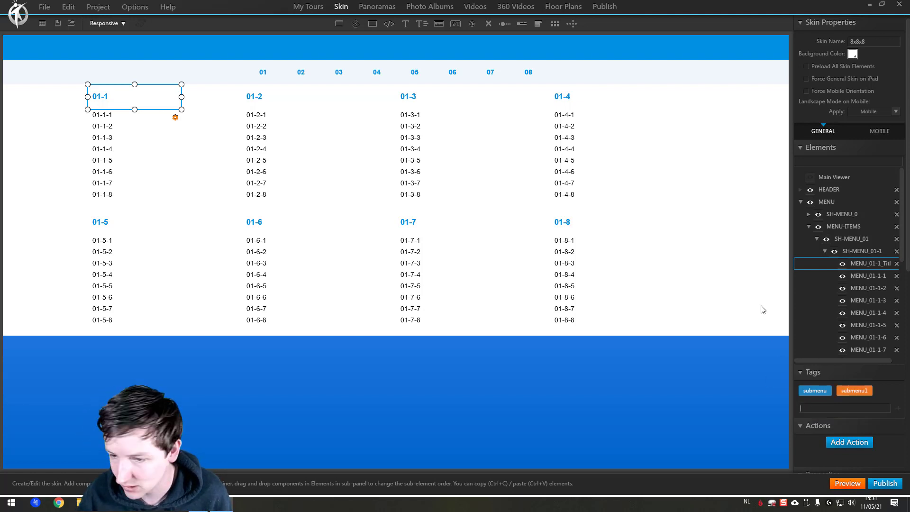
{"action": "left_click", "coordinate": [250, 92]}
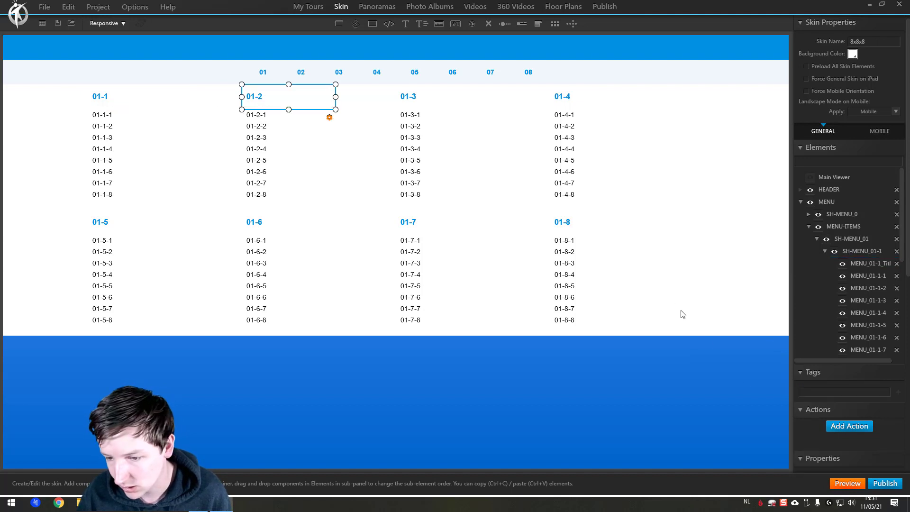
{"action": "type", "text": "submenu"}
{"action": "key", "text": "Return"}
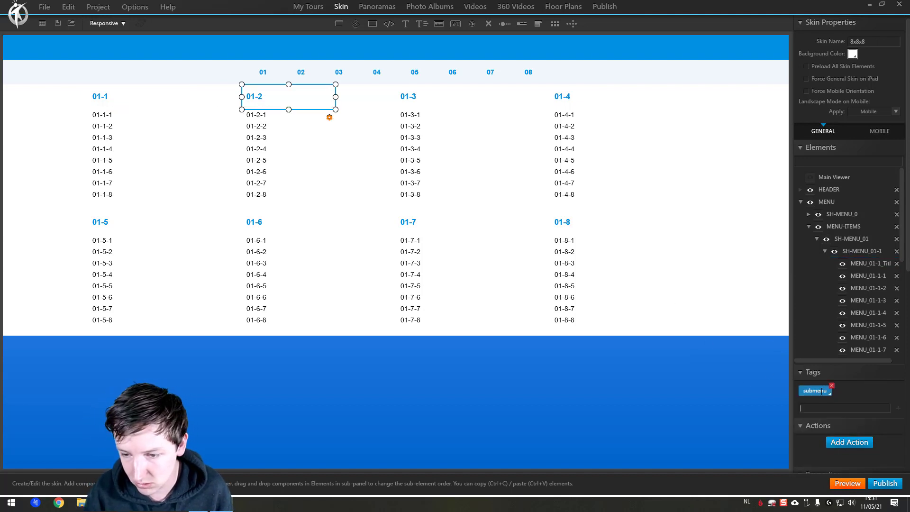
{"action": "type", "text": "submenu"}
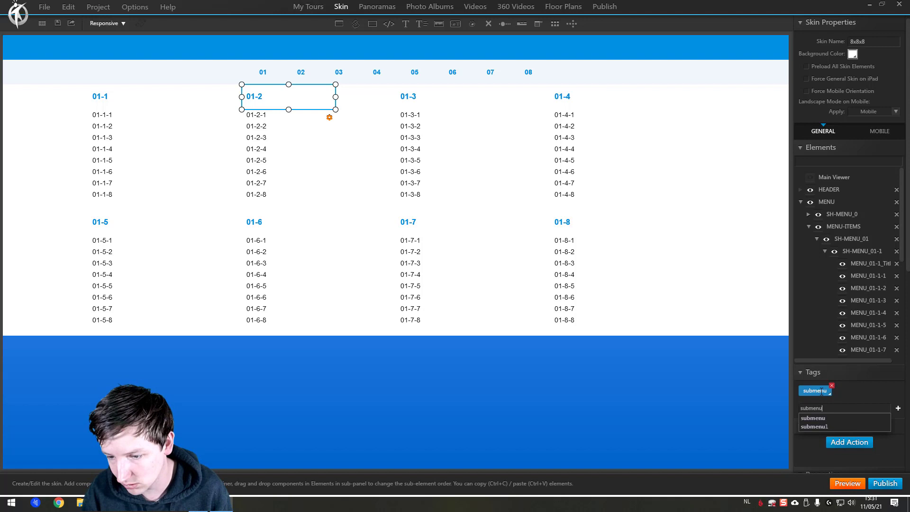
{"action": "type", "text": "1"}
{"action": "key", "text": "Return"}
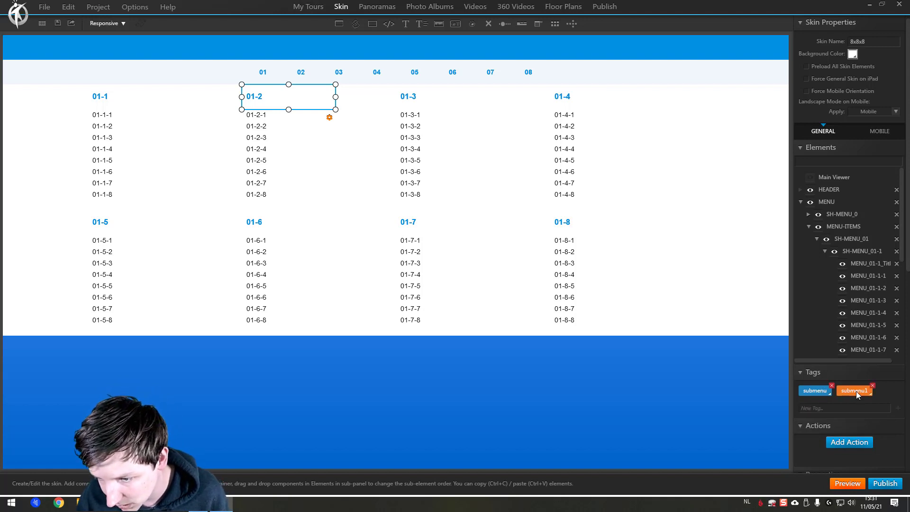
Tag submenu title 01-3 with submenu and submenu1, then recheck its tags.
{"action": "left_click", "coordinate": [428, 102]}
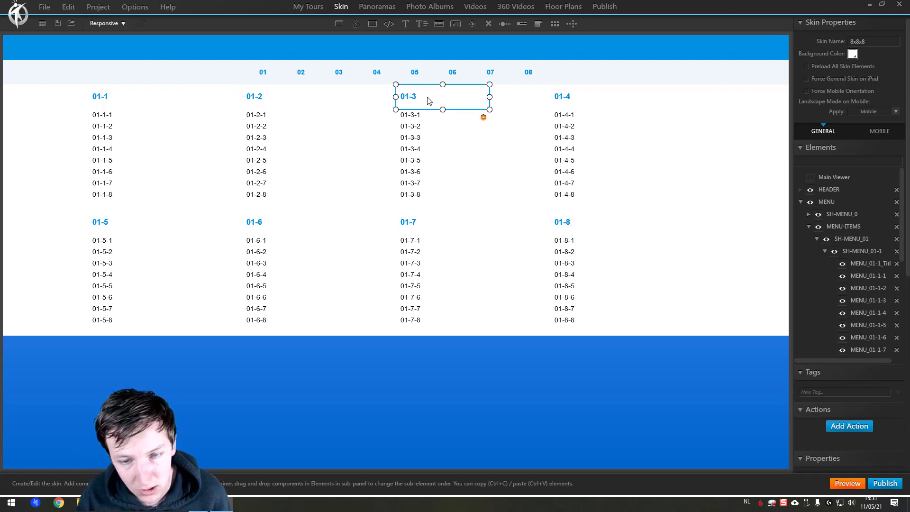
{"action": "left_click", "coordinate": [828, 397]}
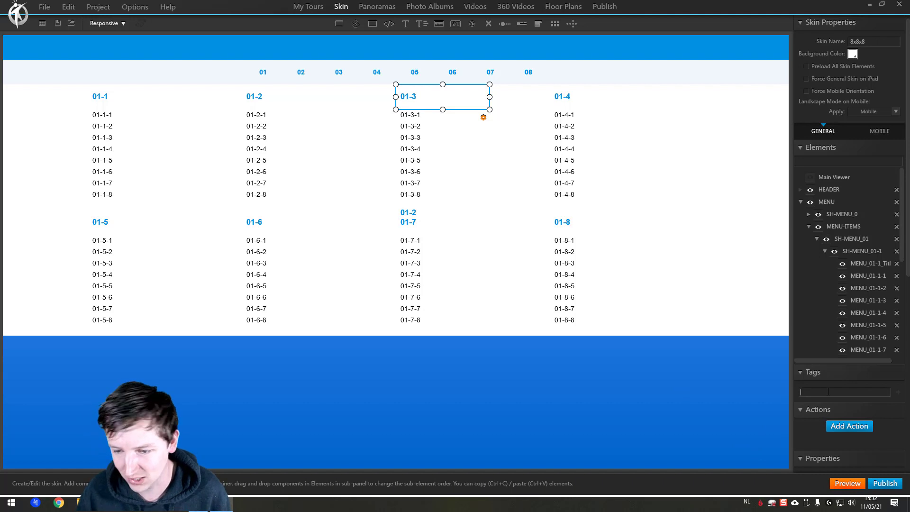
{"action": "type", "text": "submenu"}
{"action": "key", "text": "Return"}
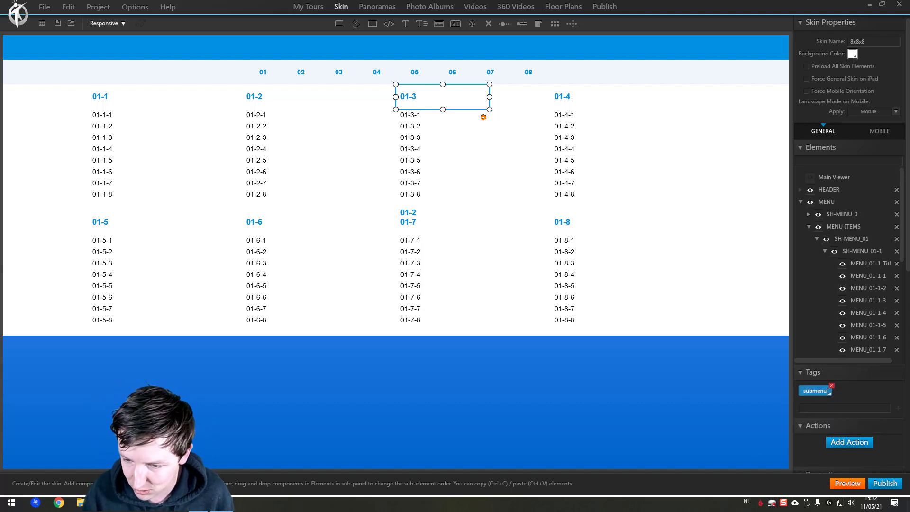
{"action": "type", "text": "submenu1"}
{"action": "key", "text": "Return"}
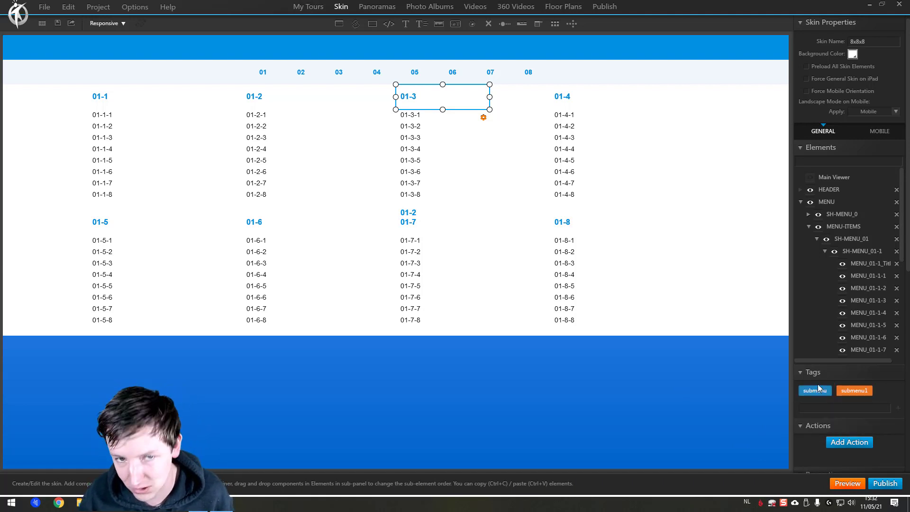
{"action": "left_click", "coordinate": [582, 95]}
{"action": "left_click", "coordinate": [414, 98]}
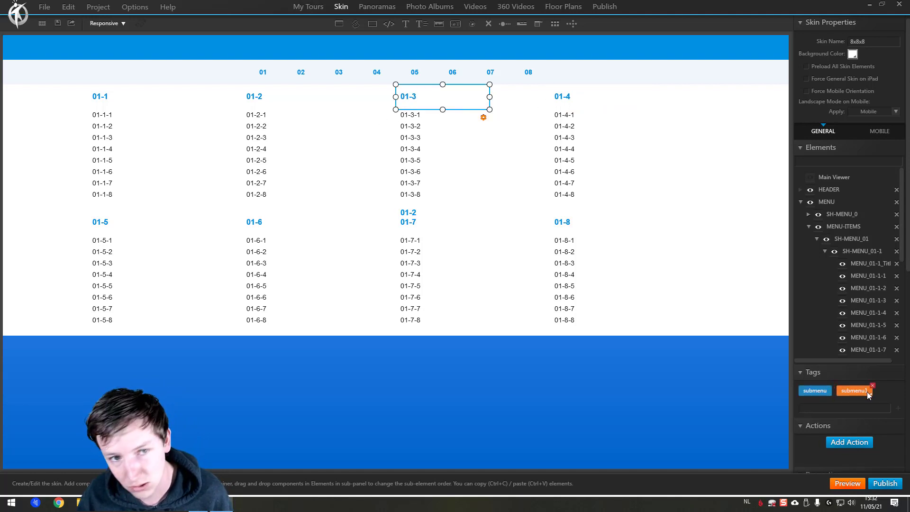
Hide submenu 01, show submenu 02 and expand SH-MENU_02-1 to its title.
{"action": "left_click", "coordinate": [871, 250]}
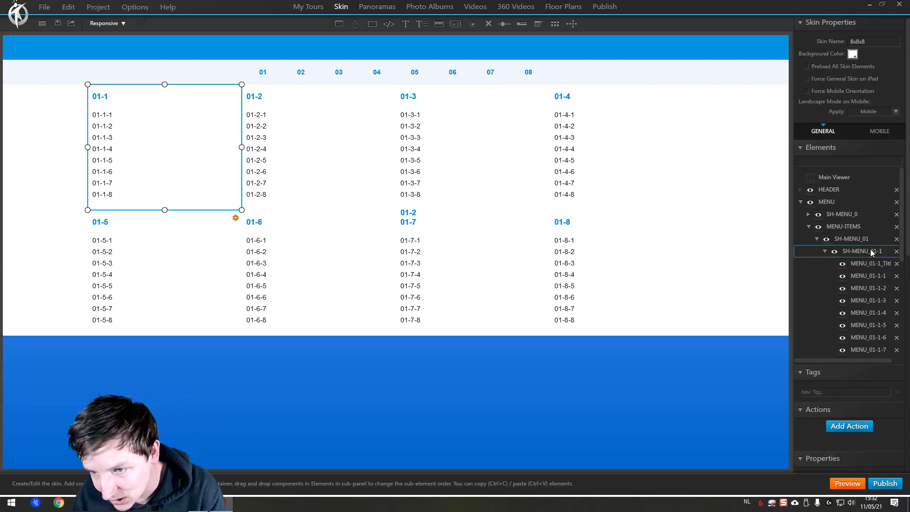
{"action": "left_click", "coordinate": [825, 252]}
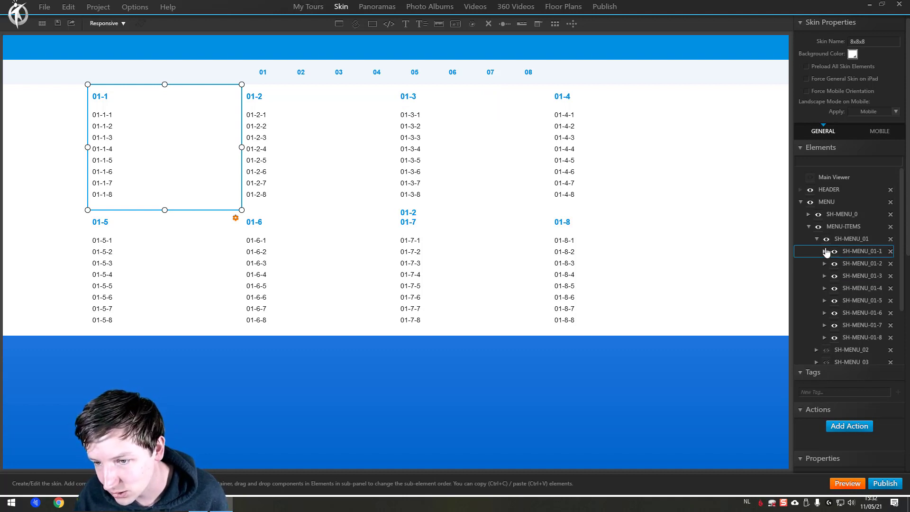
{"action": "left_click", "coordinate": [816, 239]}
{"action": "left_click", "coordinate": [827, 251]}
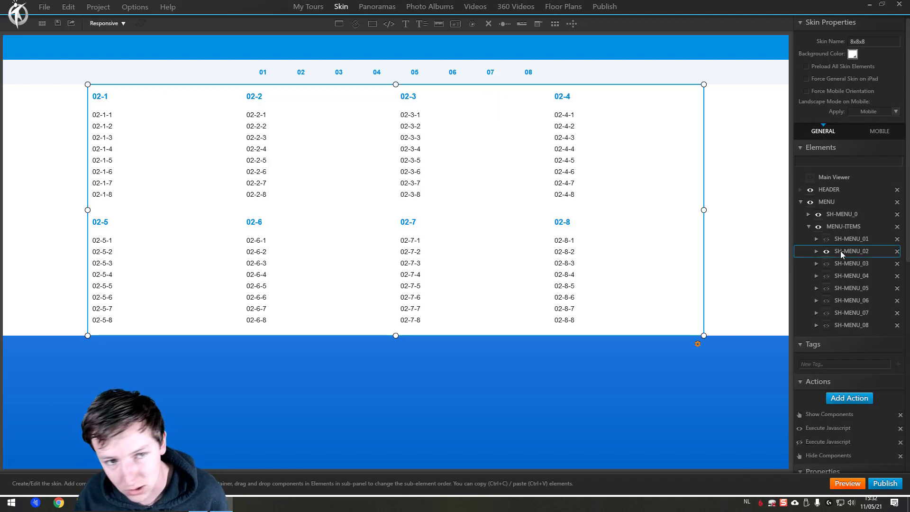
{"action": "left_click", "coordinate": [816, 250]}
{"action": "left_click", "coordinate": [854, 264]}
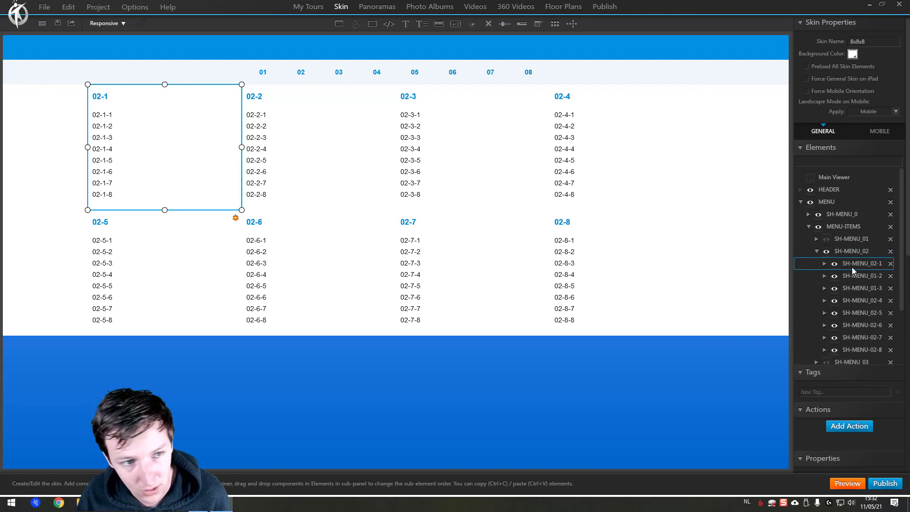
{"action": "left_click", "coordinate": [824, 264]}
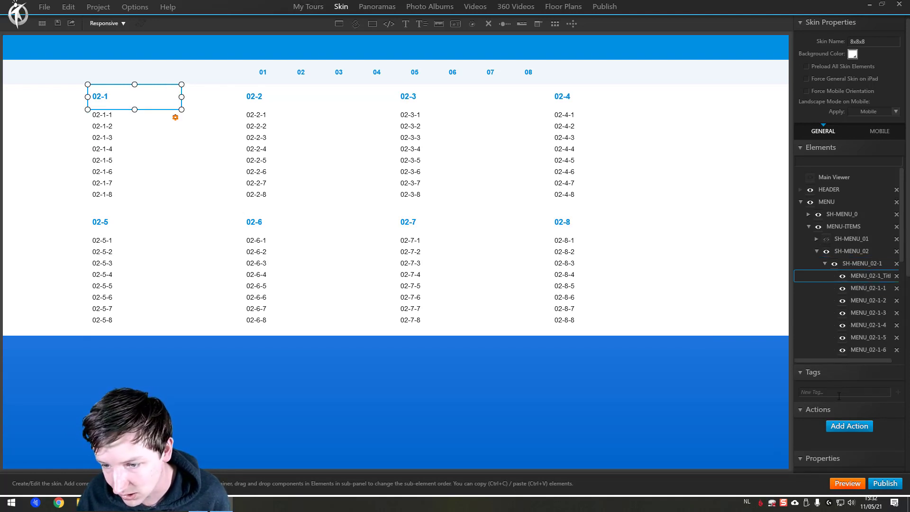
{"action": "type", "text": "submen"}
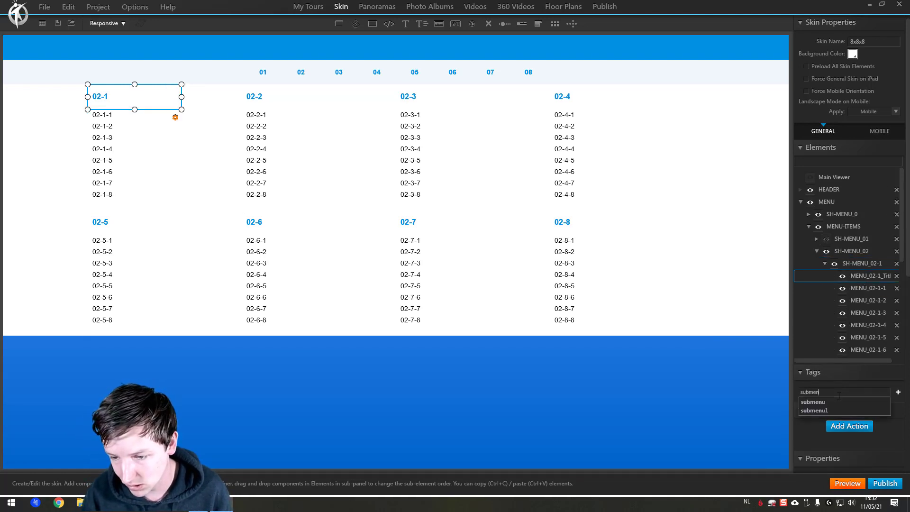
{"action": "type", "text": "u"}
Tag submenu titles 02-1 and 02-2 with submenu and submenu2.
{"action": "key", "text": "Return"}
{"action": "type", "text": "submenu"}
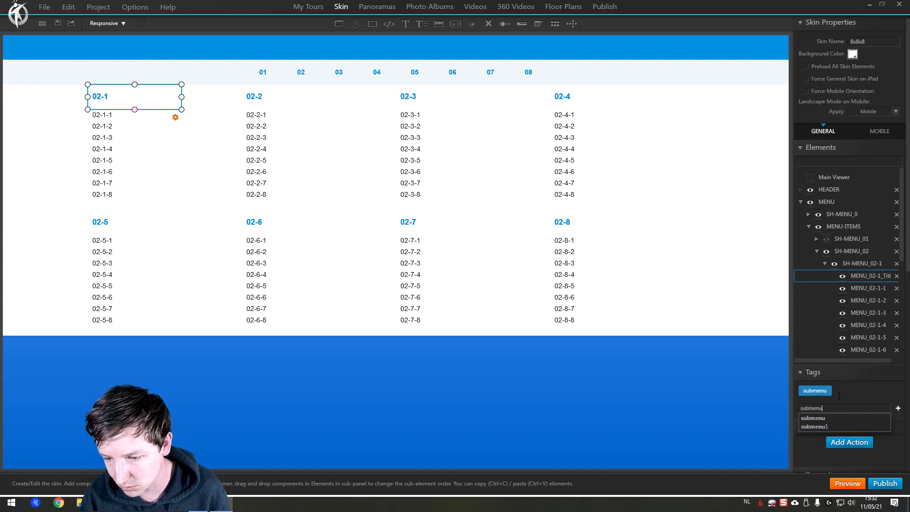
{"action": "type", "text": "2"}
{"action": "key", "text": "Return"}
{"action": "type", "text": "sub"}
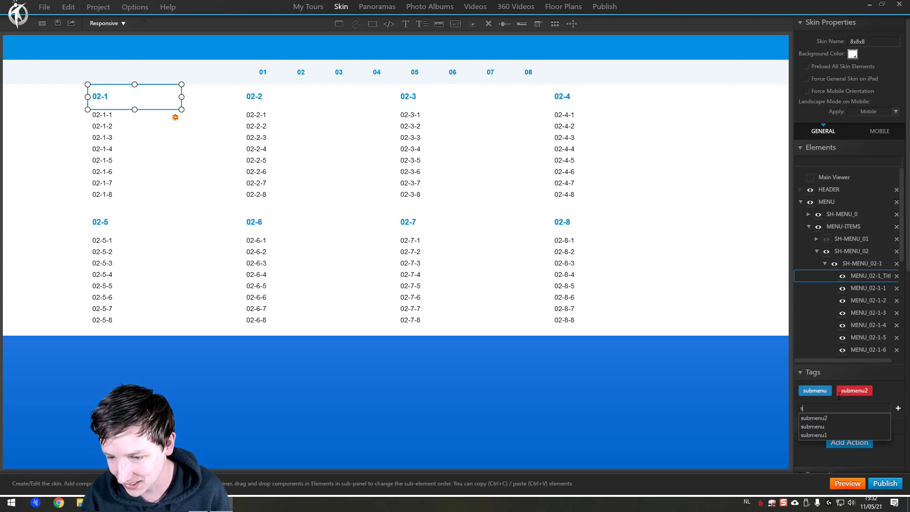
{"action": "key", "text": "BackSpace"}
{"action": "left_click", "coordinate": [267, 101]}
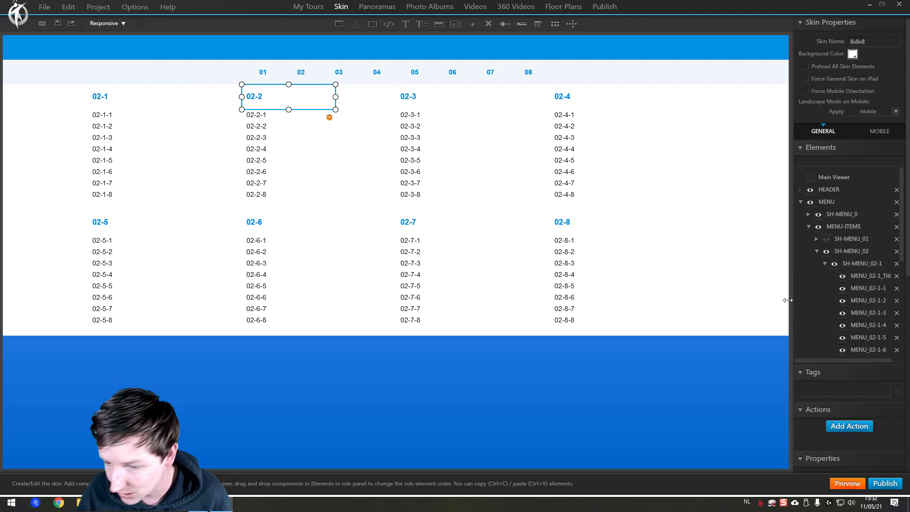
{"action": "left_click", "coordinate": [823, 392]}
{"action": "type", "text": "sub"}
{"action": "key", "text": "Down"}
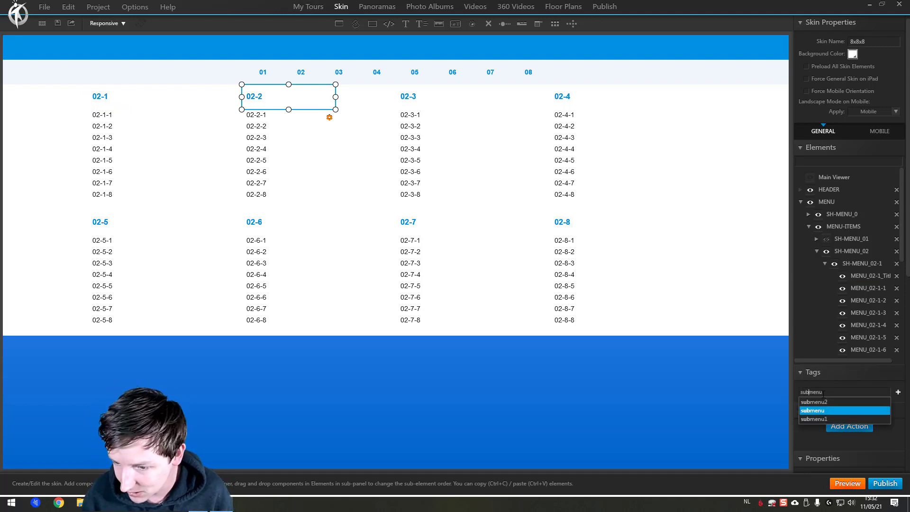
{"action": "key", "text": "Return"}
{"action": "type", "text": "sub"}
{"action": "key", "text": "Down"}
{"action": "key", "text": "Return"}
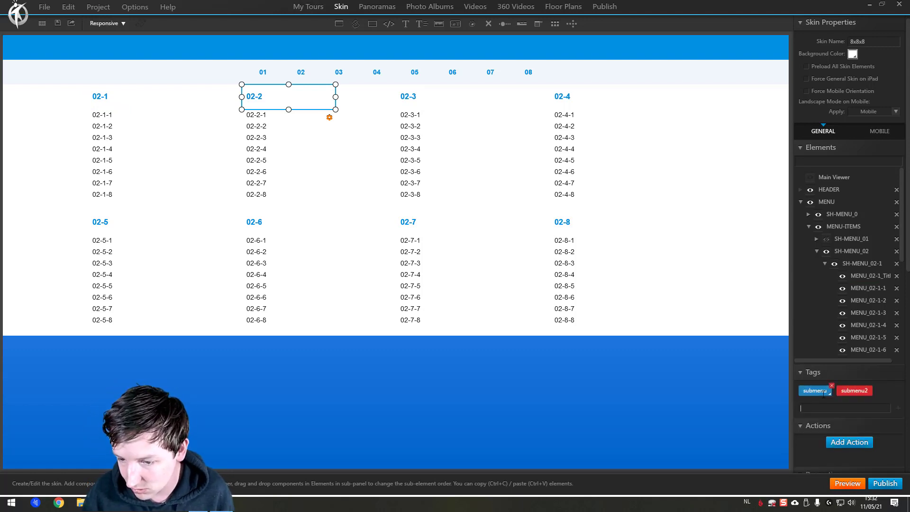
Add the submenu and submenu2 tags to the 02-3 title.
{"action": "left_click", "coordinate": [406, 100]}
{"action": "left_click", "coordinate": [818, 392]}
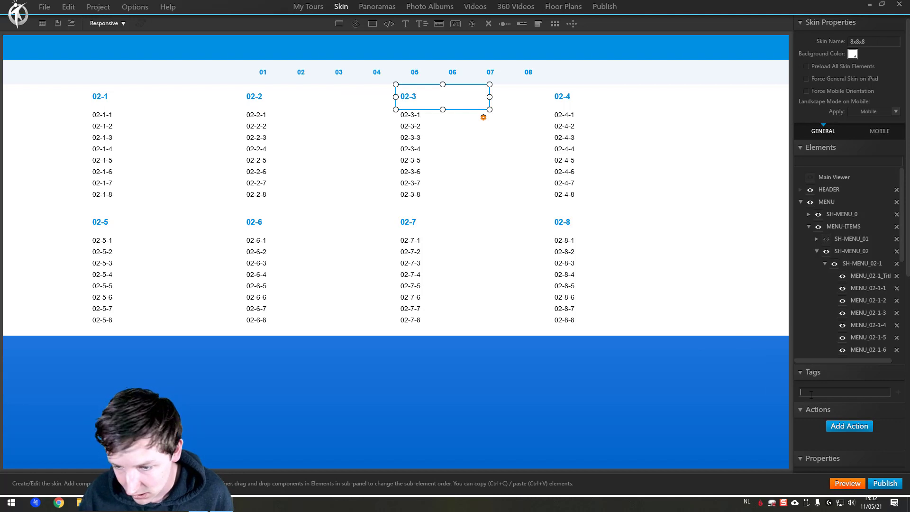
{"action": "type", "text": "sub"}
{"action": "key", "text": "Down"}
{"action": "key", "text": "Return"}
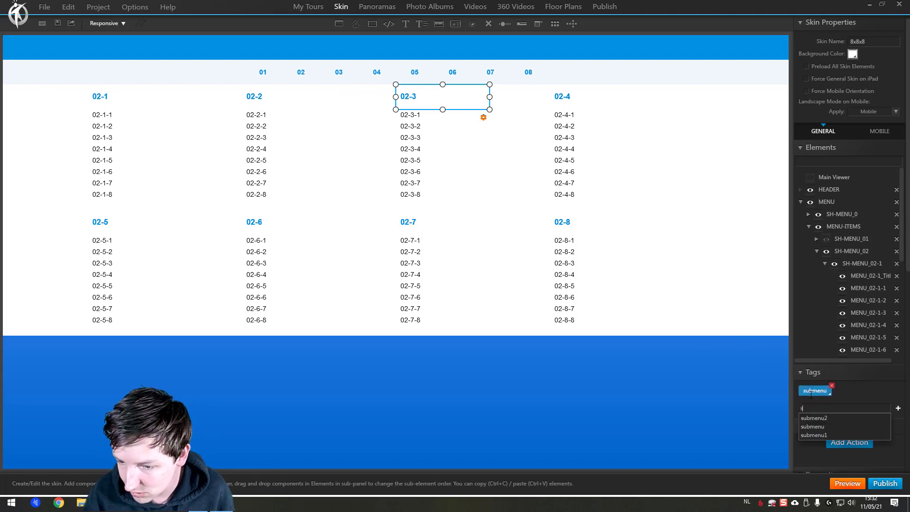
{"action": "key", "text": "Down"}
{"action": "key", "text": "Return"}
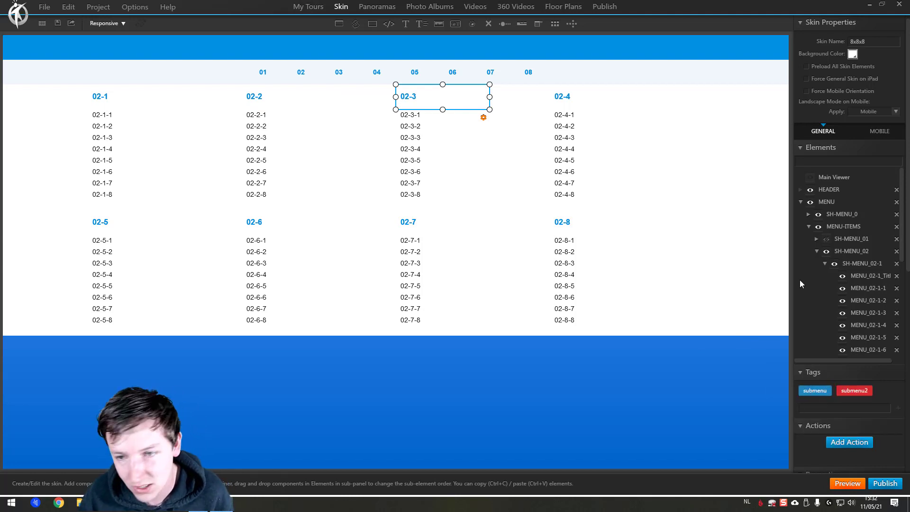
Expand and collapse the MENU tree, briefly hiding and re-showing the MENU element.
{"action": "left_click", "coordinate": [804, 203]}
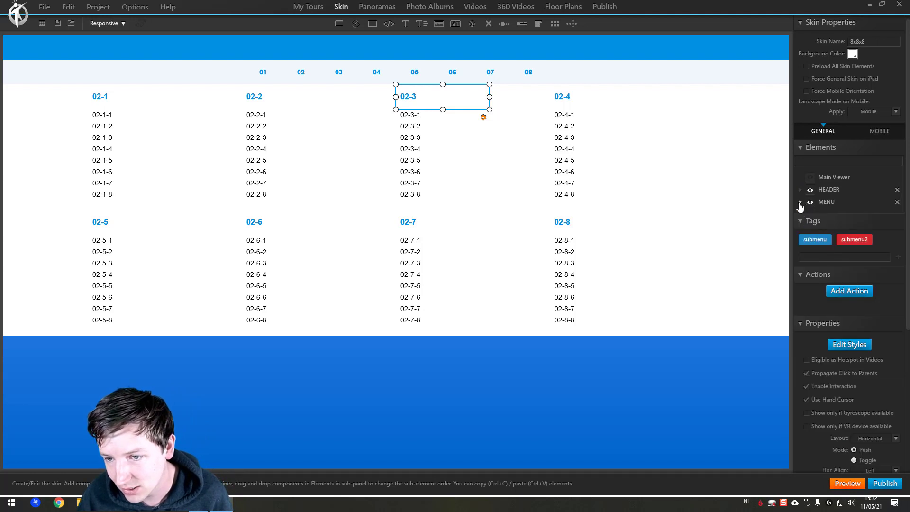
{"action": "left_click", "coordinate": [800, 203]}
{"action": "left_click", "coordinate": [809, 226]}
{"action": "left_click", "coordinate": [825, 251]}
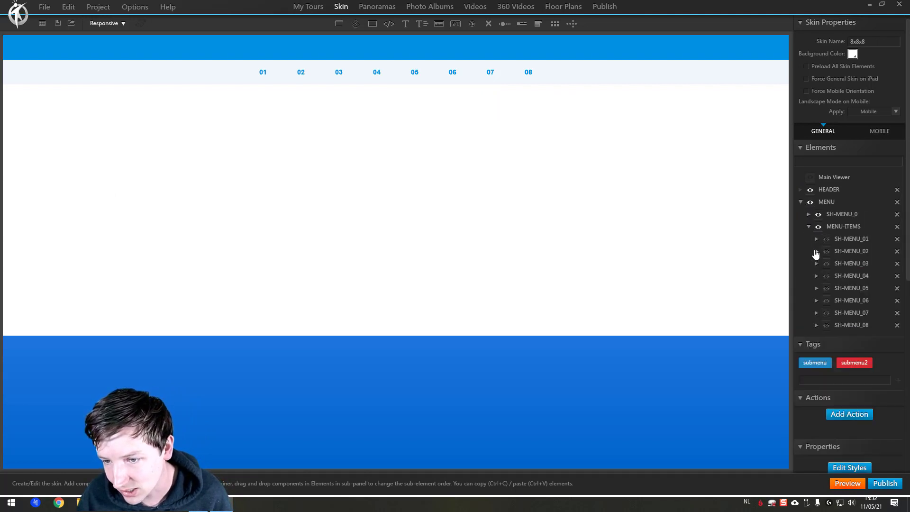
{"action": "left_click", "coordinate": [809, 226]}
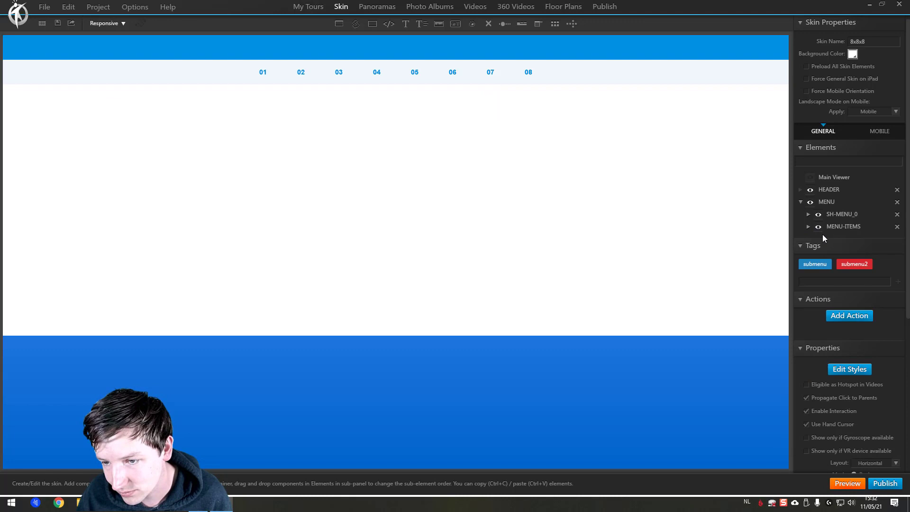
{"action": "left_click", "coordinate": [809, 202]}
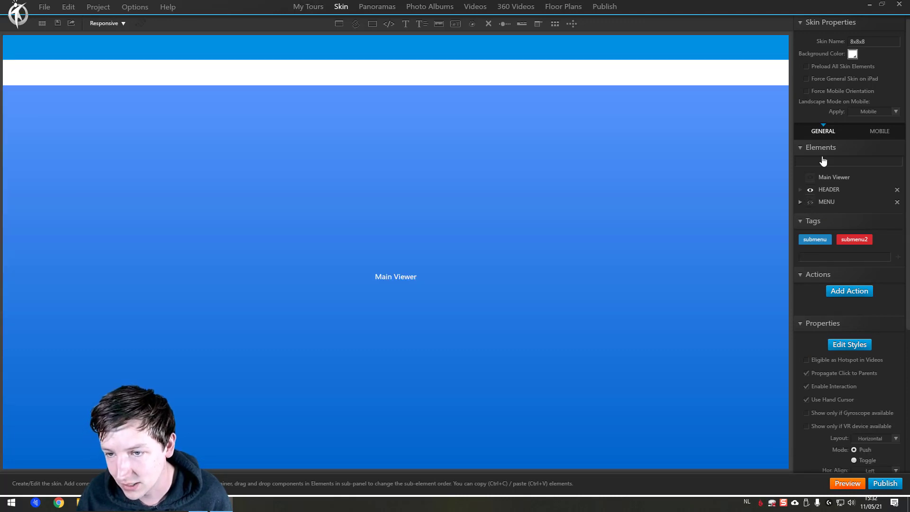
{"action": "left_click", "coordinate": [823, 161]}
{"action": "left_click", "coordinate": [810, 203]}
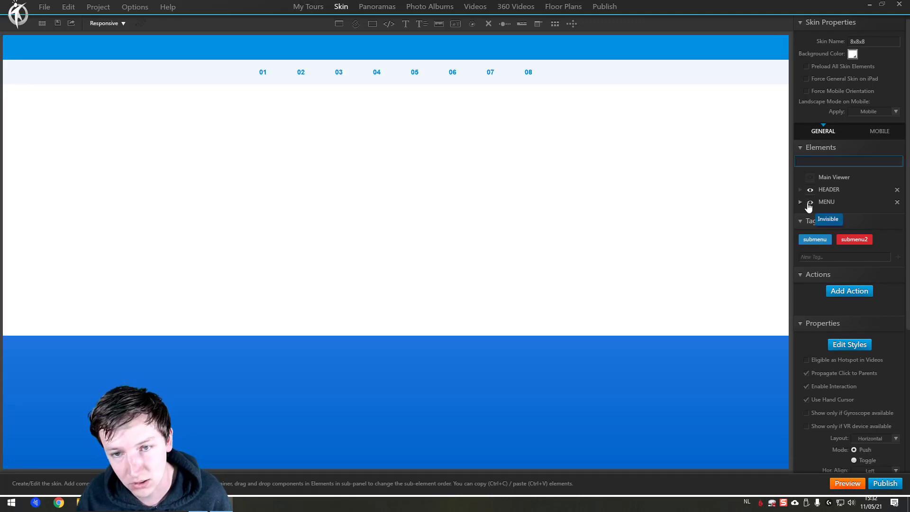
Make MENU-ITEMS invisible on start and collapse the MENU tree.
{"action": "left_click", "coordinate": [800, 202]}
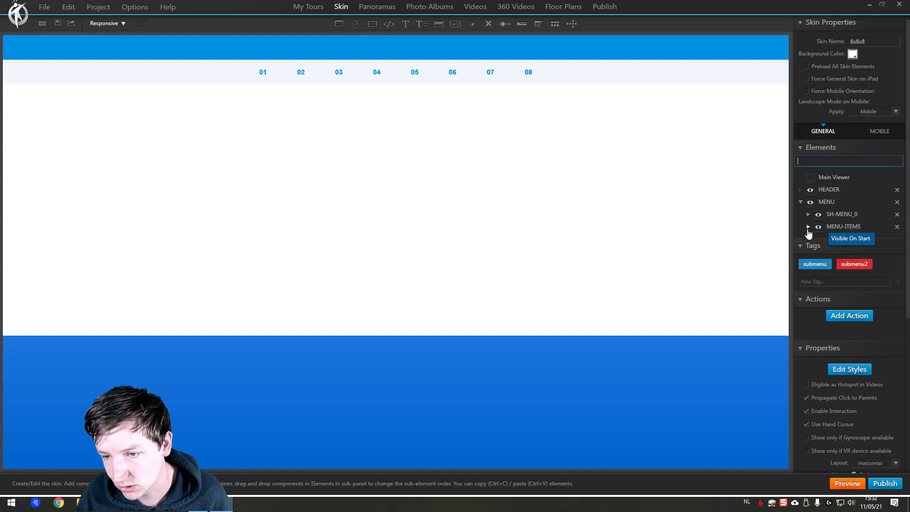
{"action": "left_click", "coordinate": [808, 226]}
{"action": "scroll", "coordinate": [826, 290], "scroll_direction": "down", "scroll_amount": 5}
{"action": "scroll", "coordinate": [826, 290], "scroll_direction": "up", "scroll_amount": 5}
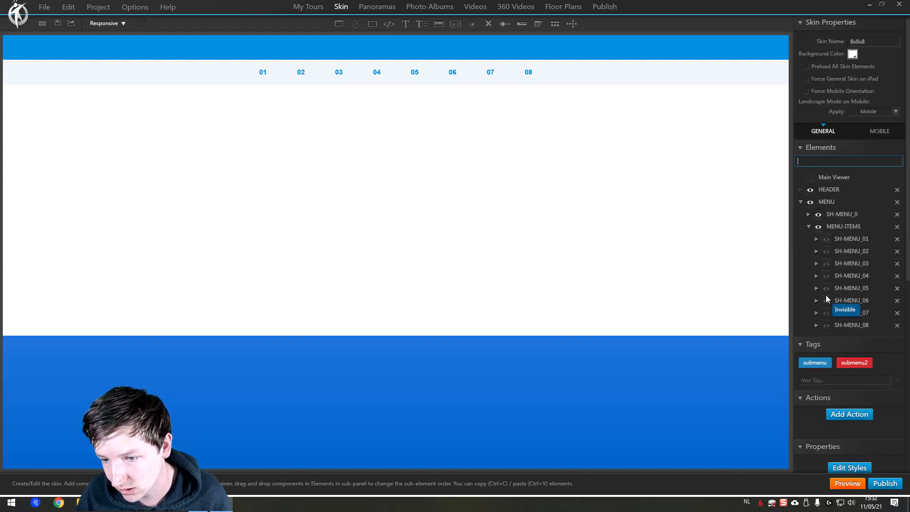
{"action": "left_click", "coordinate": [718, 246]}
{"action": "left_click", "coordinate": [818, 226]}
{"action": "left_click", "coordinate": [809, 226]}
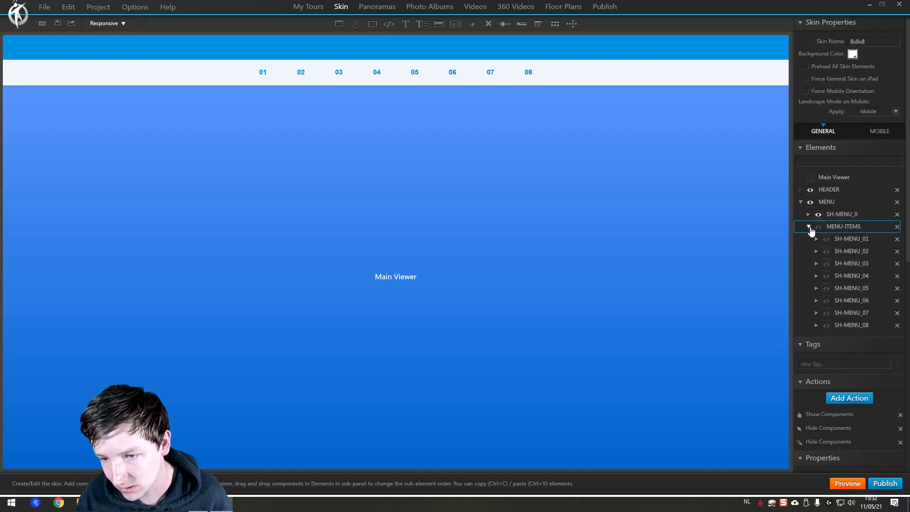
{"action": "left_click", "coordinate": [801, 203]}
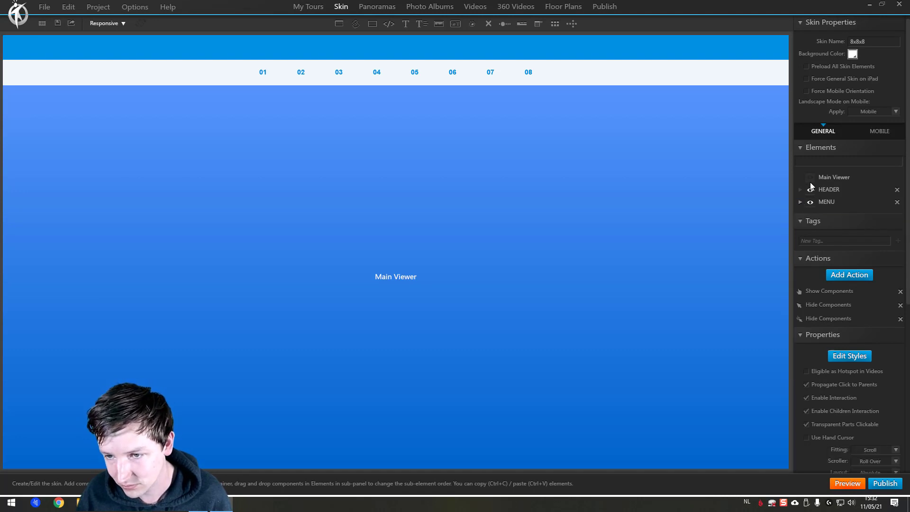
{"action": "left_click", "coordinate": [831, 161]}
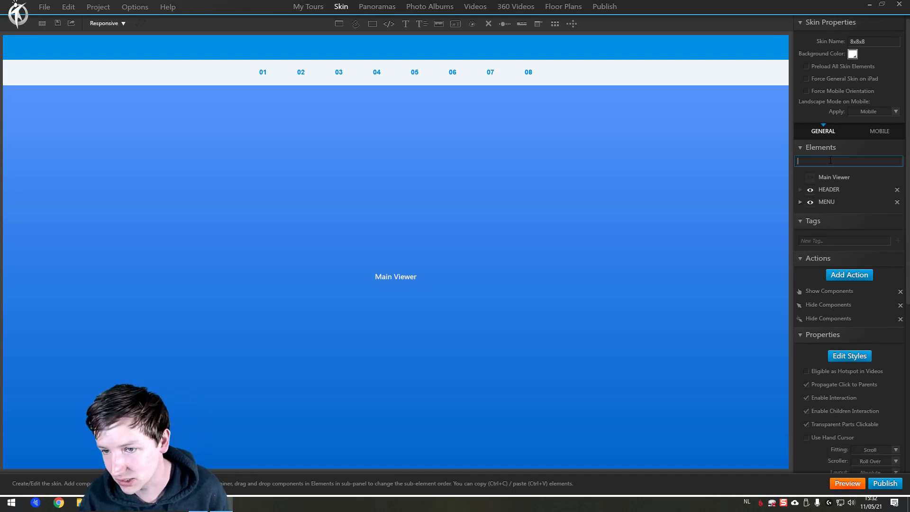
{"action": "type", "text": "m"}
{"action": "type", "text": "sub"}
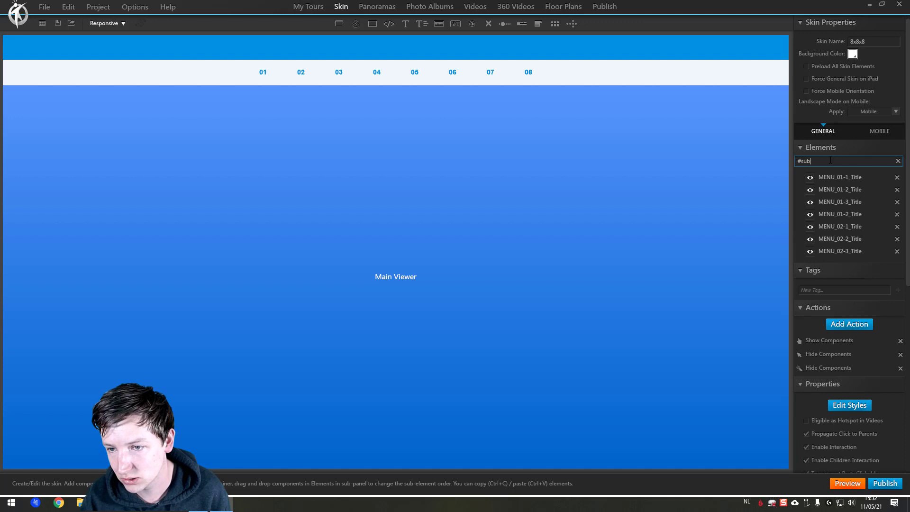
{"action": "type", "text": "menu2"}
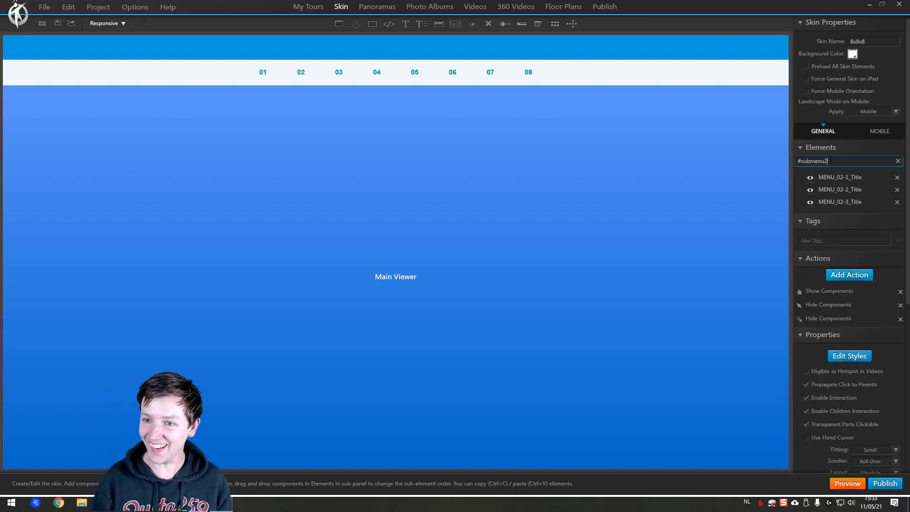
Inspect the state styles of the #submenu2-filtered titles 02-1, 02-2 and 02-3.
{"action": "left_click", "coordinate": [841, 178]}
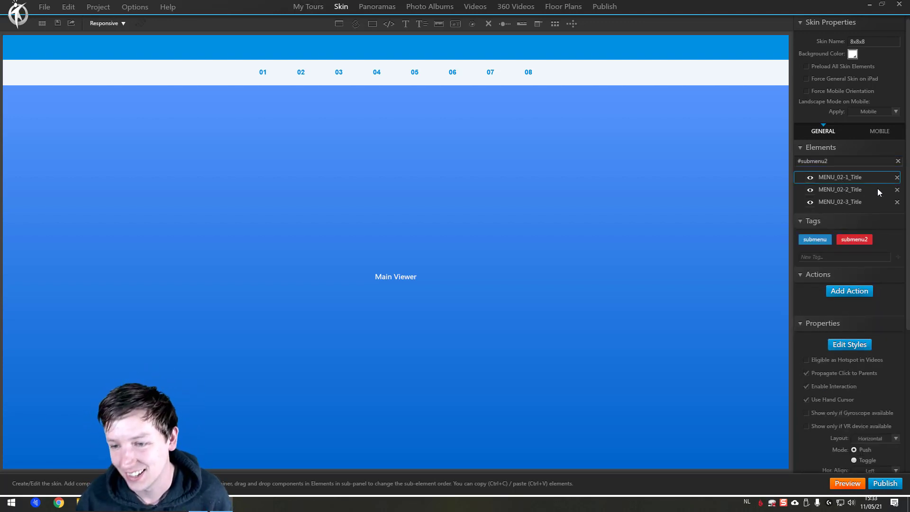
{"action": "left_click", "coordinate": [849, 346]}
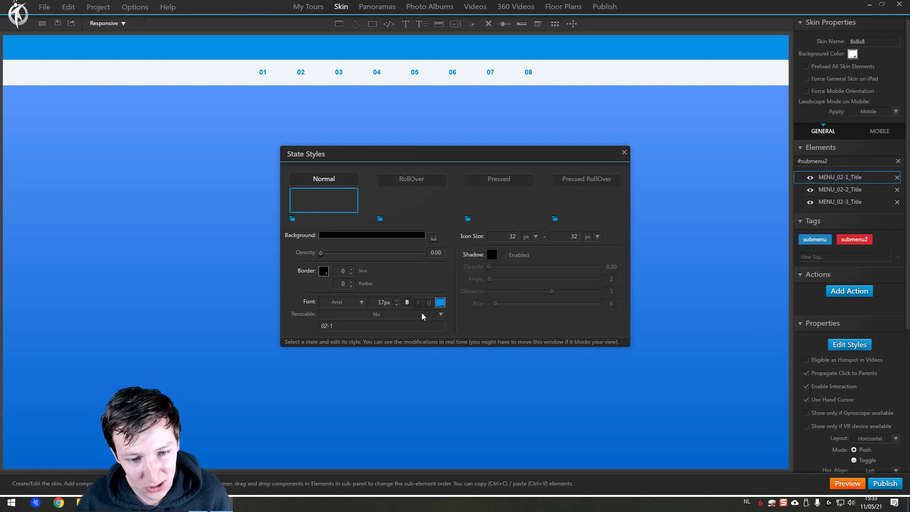
{"action": "left_click", "coordinate": [839, 190]}
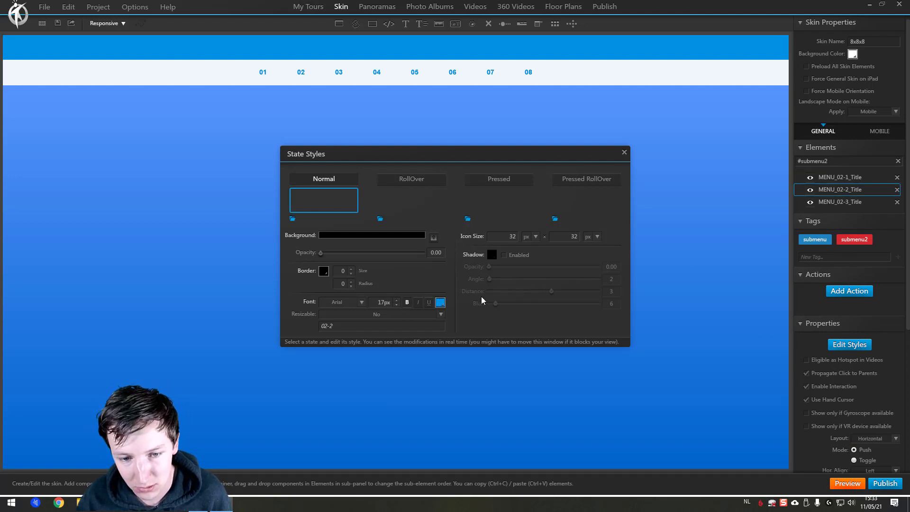
{"action": "left_click", "coordinate": [846, 204]}
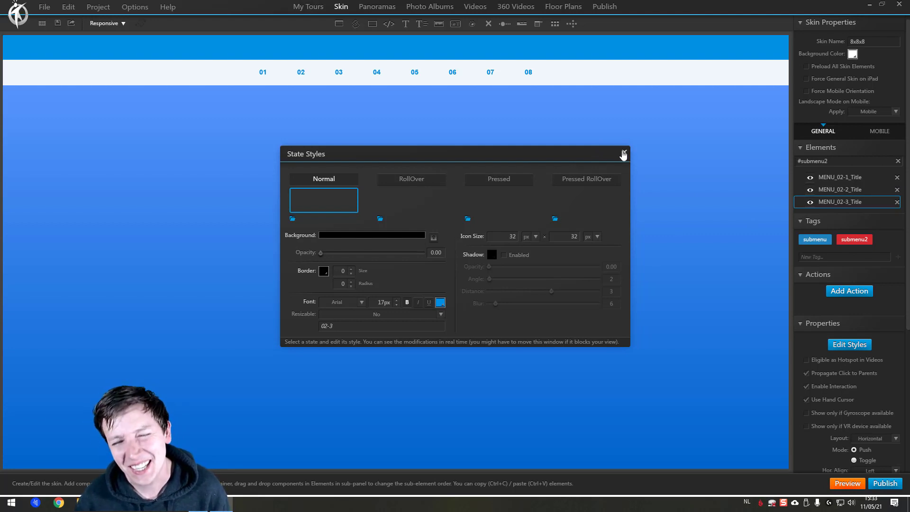
{"action": "left_click", "coordinate": [624, 153]}
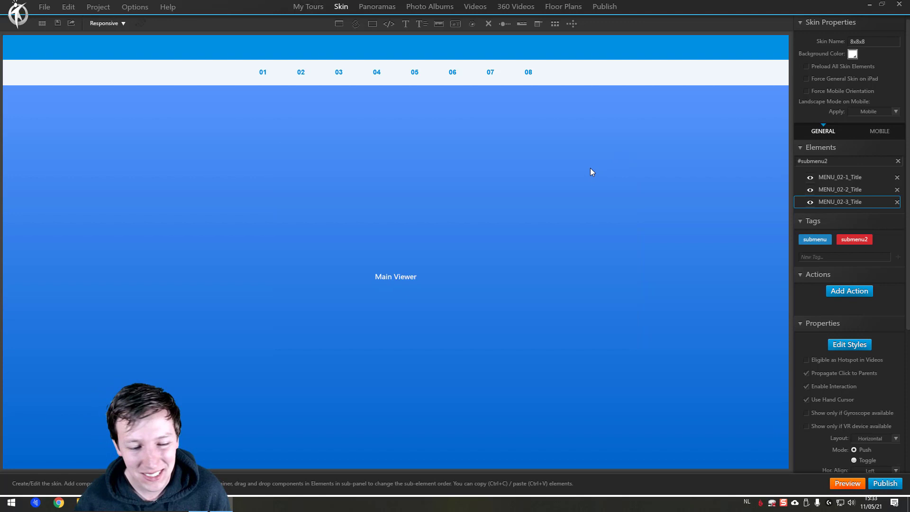
{"action": "left_click", "coordinate": [134, 6]}
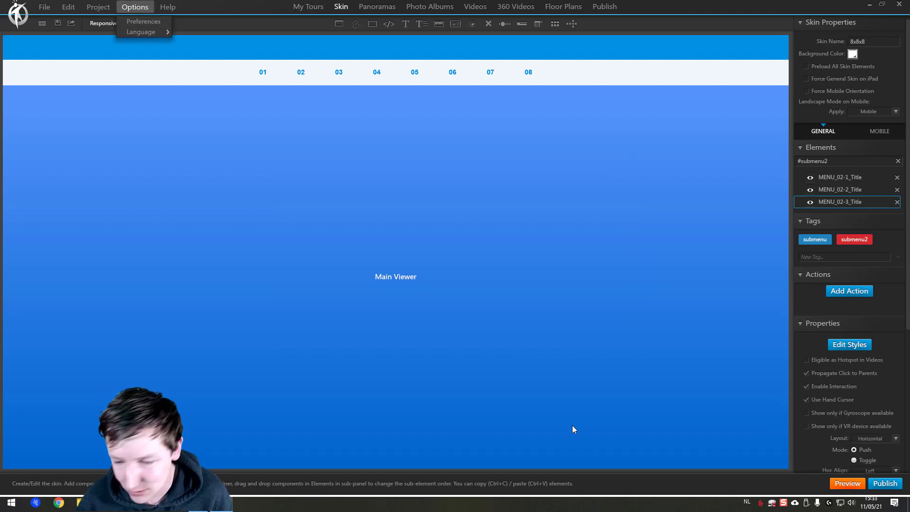
Open panorama p1's hotspot editor and browse hotspots h1, h2 and sports.
{"action": "left_click", "coordinate": [645, 377]}
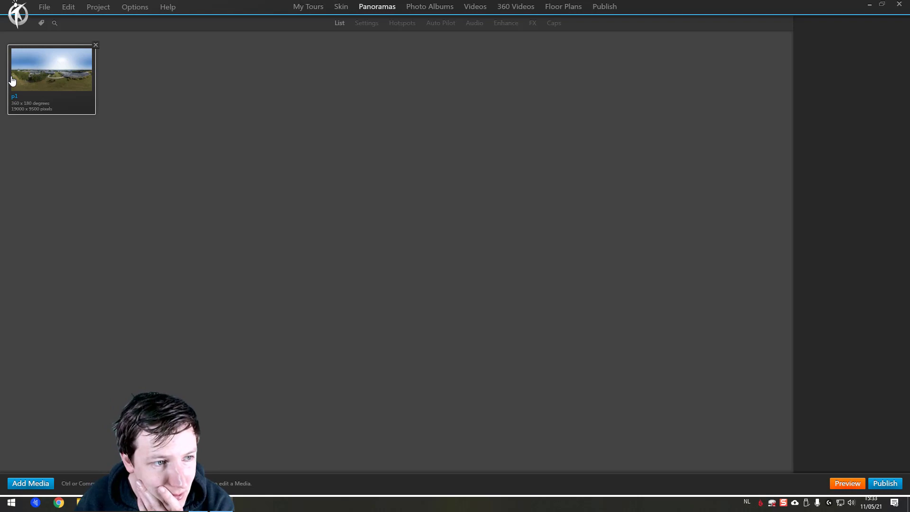
{"action": "left_click", "coordinate": [11, 80]}
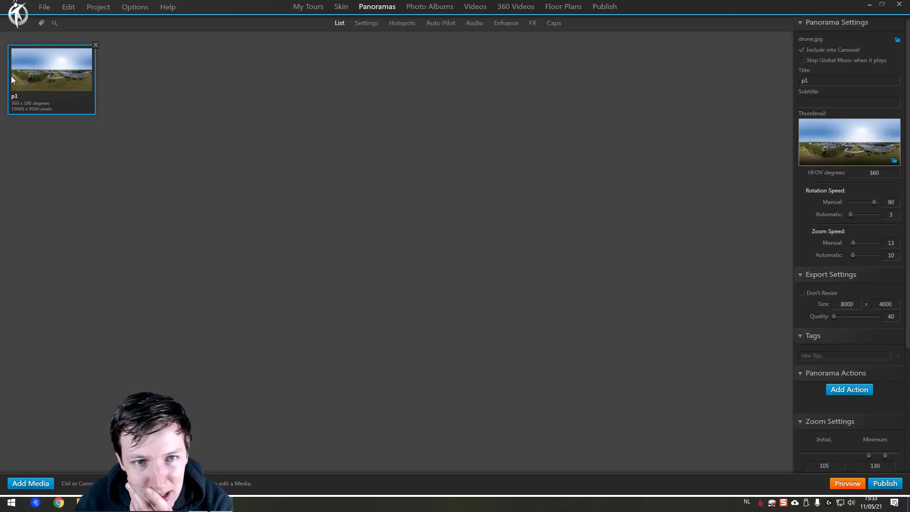
{"action": "left_click", "coordinate": [366, 23]}
{"action": "left_click", "coordinate": [402, 23]}
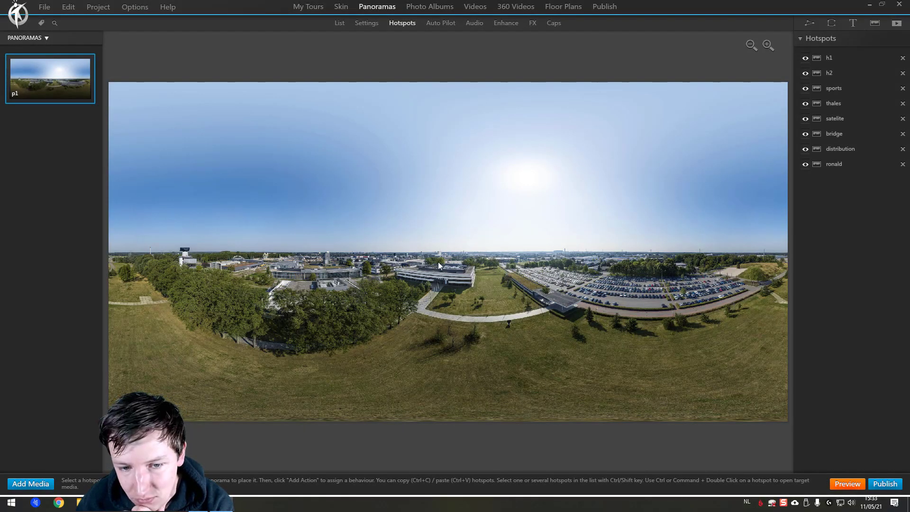
{"action": "left_click", "coordinate": [840, 57]}
{"action": "left_click", "coordinate": [840, 72]}
{"action": "left_click", "coordinate": [841, 88]}
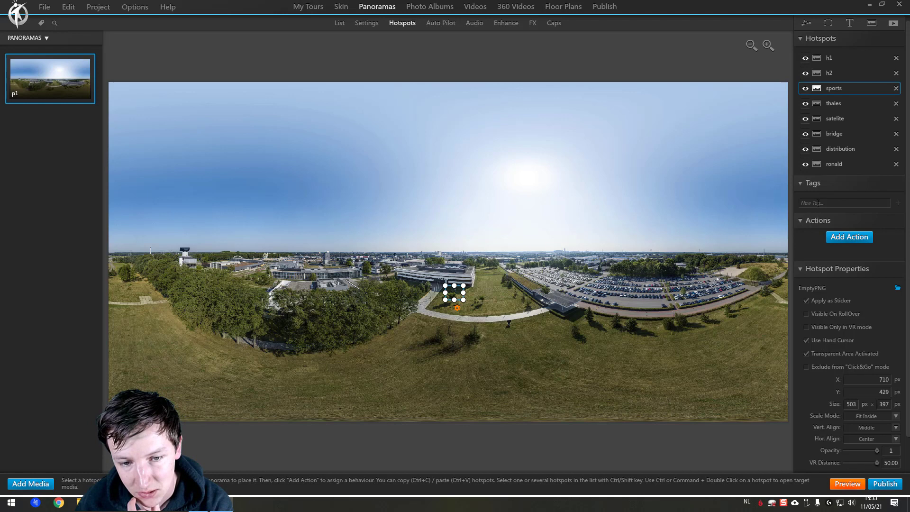
{"action": "left_click", "coordinate": [525, 250]}
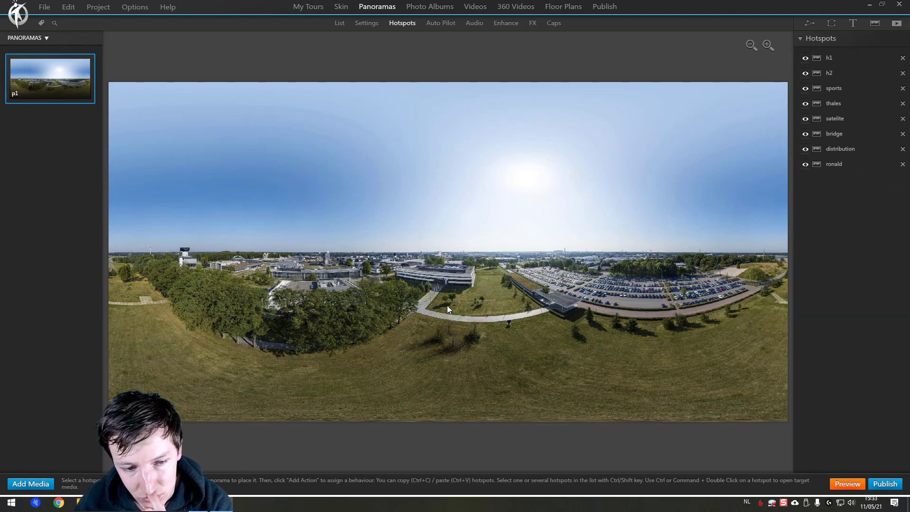
Rename the thales hotspot to 'thales building' and tag it 'building'.
{"action": "left_click", "coordinate": [836, 119]}
{"action": "left_click", "coordinate": [841, 87]}
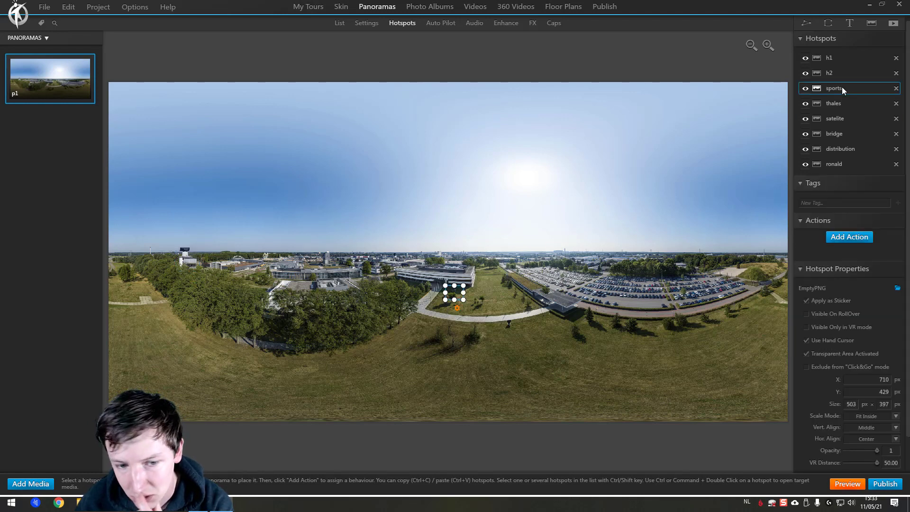
{"action": "left_click", "coordinate": [838, 106]}
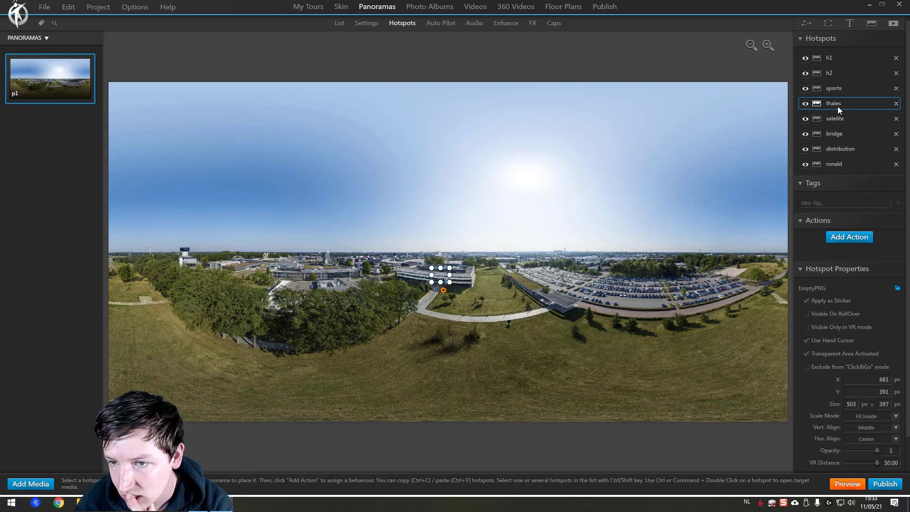
{"action": "double_click", "coordinate": [847, 103]}
{"action": "type", "text": "building"}
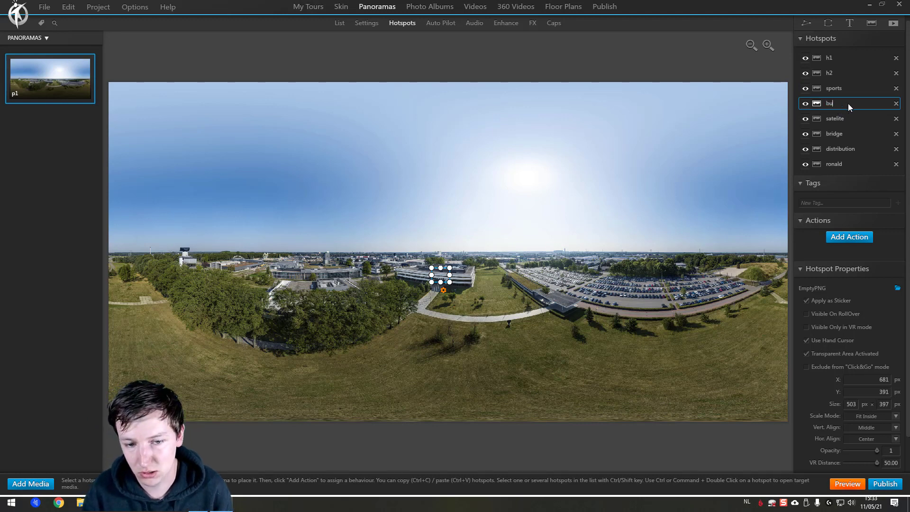
{"action": "key", "text": "ctrl+a"}
{"action": "type", "text": "thale"}
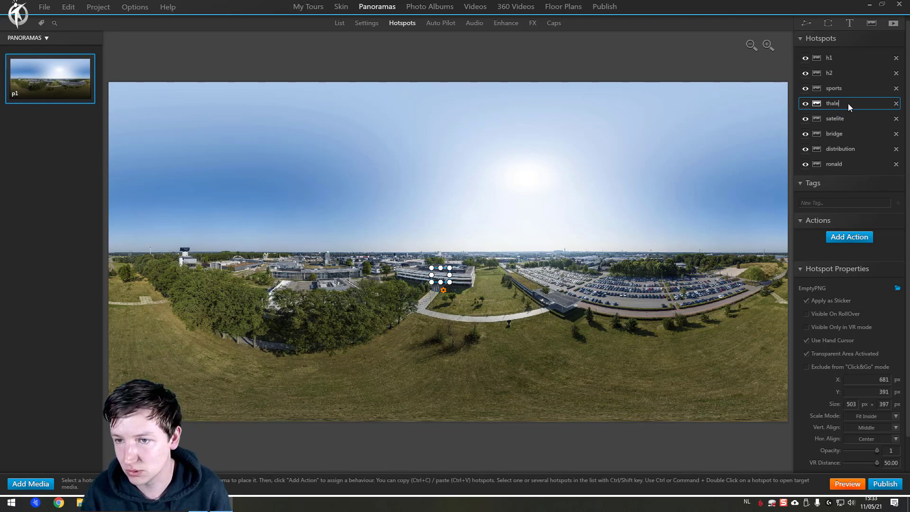
{"action": "type", "text": "s building"}
{"action": "key", "text": "Return"}
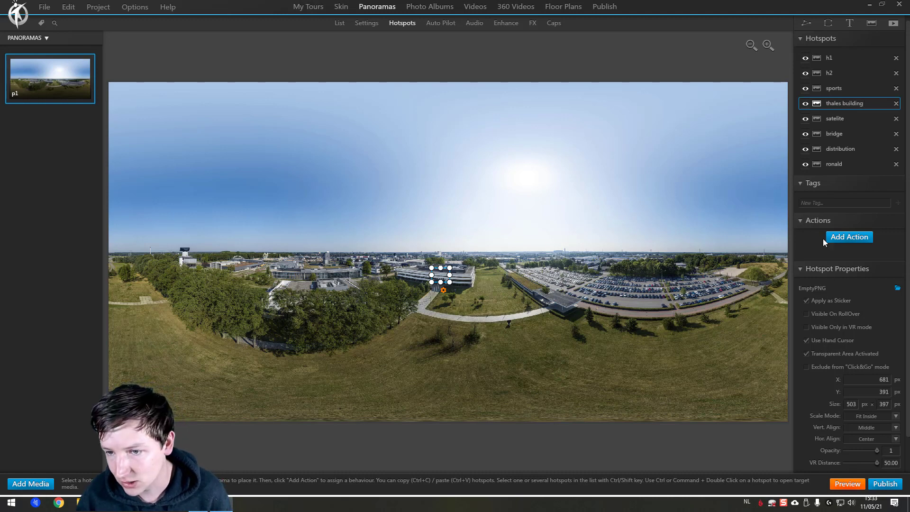
{"action": "left_click", "coordinate": [824, 203]}
{"action": "type", "text": "building"}
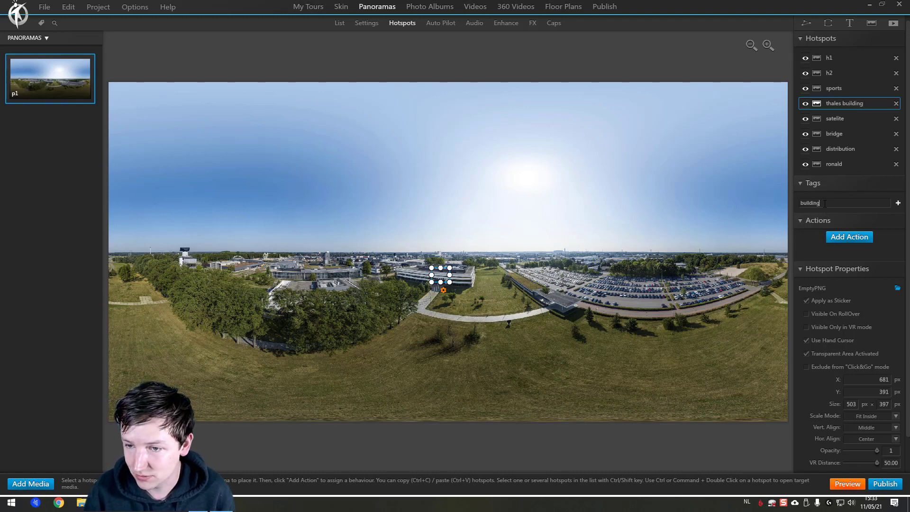
{"action": "key", "text": "Return"}
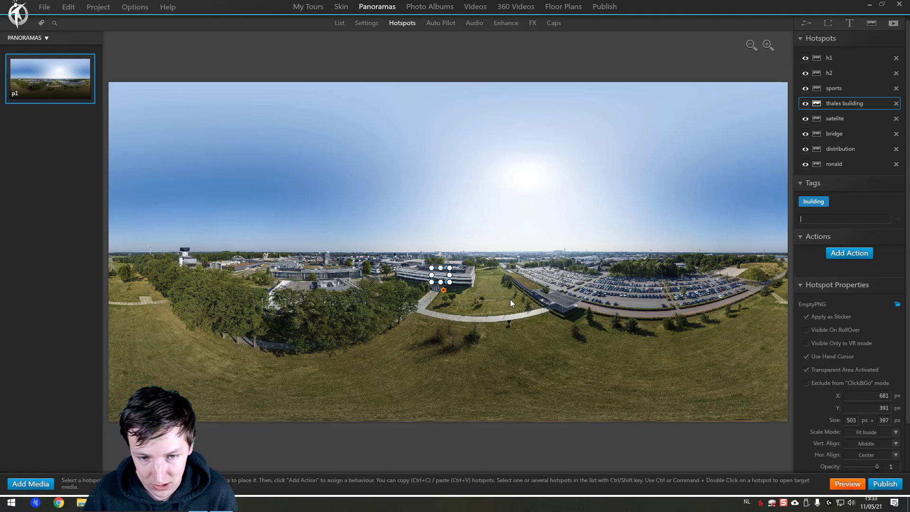
Zoom in, then move and enlarge the hotspot frame over the Thales building.
{"action": "double_click", "coordinate": [440, 274], "text": "ctrl"}
{"action": "left_click_drag", "start_coordinate": [422, 253], "coordinate": [299, 235]}
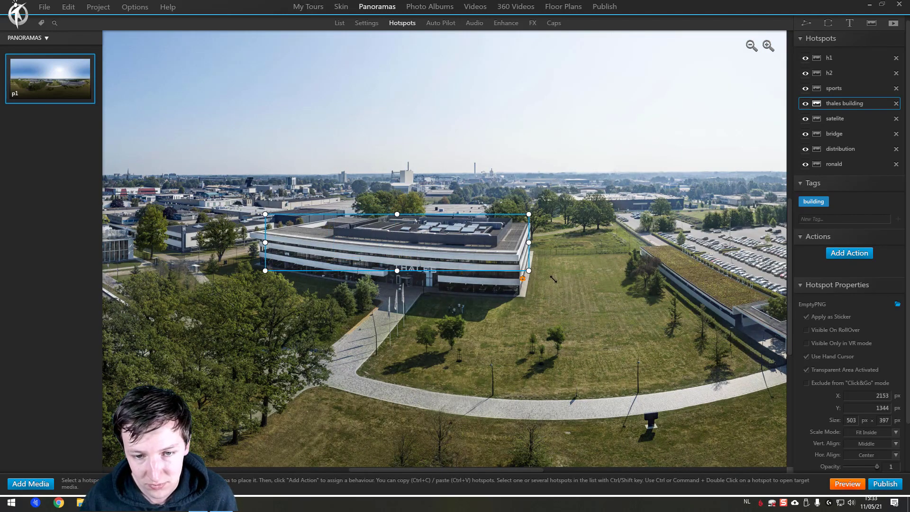
{"action": "left_click_drag", "start_coordinate": [328, 264], "coordinate": [531, 285]}
Duplicate the hotspot, place it over another building and rename it 'big building'.
{"action": "key", "text": "ctrl+c"}
{"action": "key", "text": "ctrl+v"}
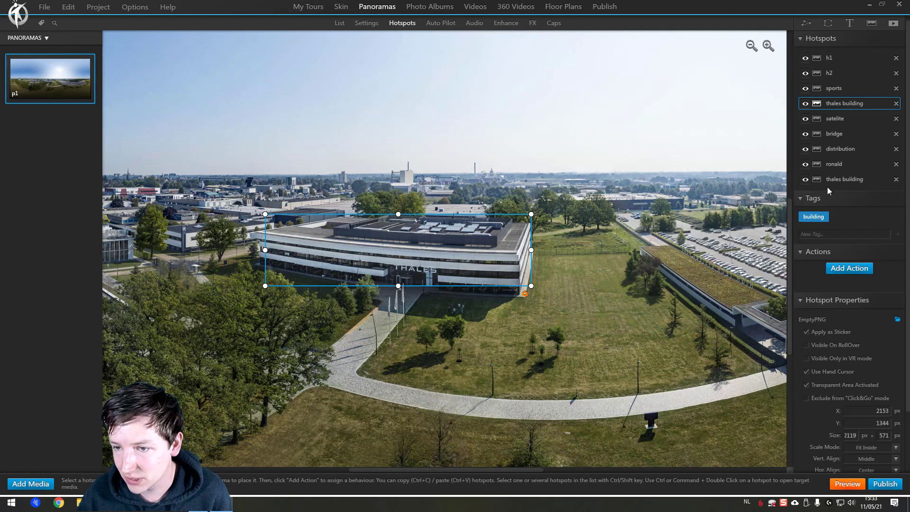
{"action": "left_click", "coordinate": [842, 183]}
{"action": "mouse_move", "coordinate": [431, 246]}
{"action": "left_mouse_down"}
{"action": "mouse_move", "coordinate": [251, 274]}
{"action": "mouse_move", "coordinate": [485, 218]}
{"action": "mouse_move", "coordinate": [263, 190]}
{"action": "left_mouse_up"}
{"action": "mouse_move", "coordinate": [486, 160]}
{"action": "left_mouse_down"}
{"action": "mouse_move", "coordinate": [442, 150]}
{"action": "mouse_move", "coordinate": [522, 160]}
{"action": "left_mouse_up"}
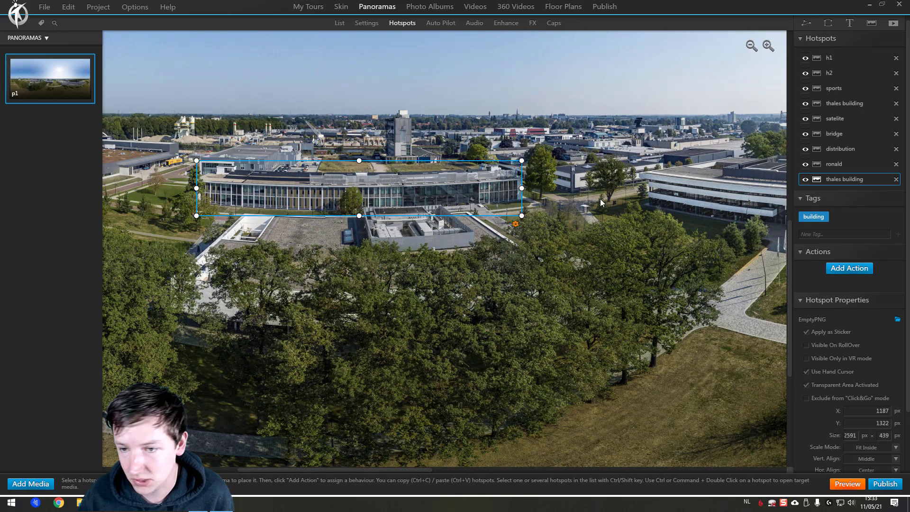
{"action": "key", "text": "BackSpace"}
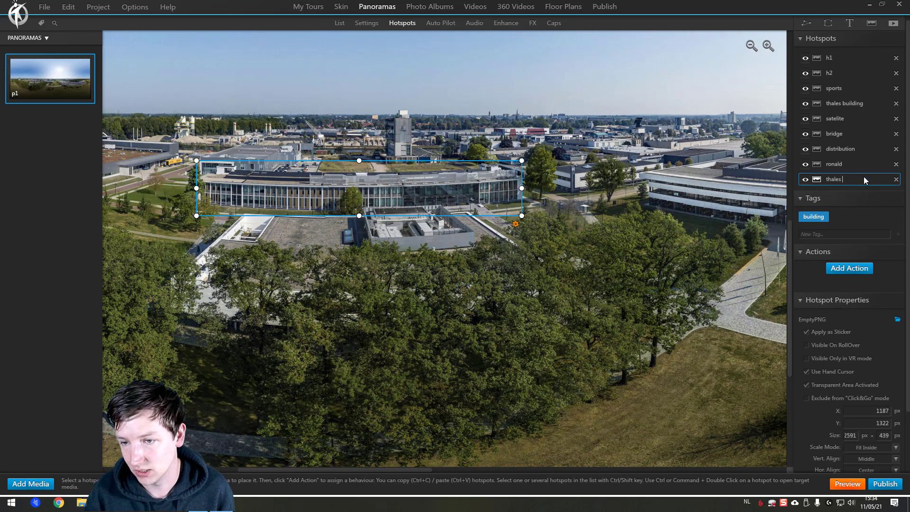
{"action": "key", "text": "BackSpace"}
{"action": "key", "text": "BackSpace"}
{"action": "key", "text": "BackSpace"}
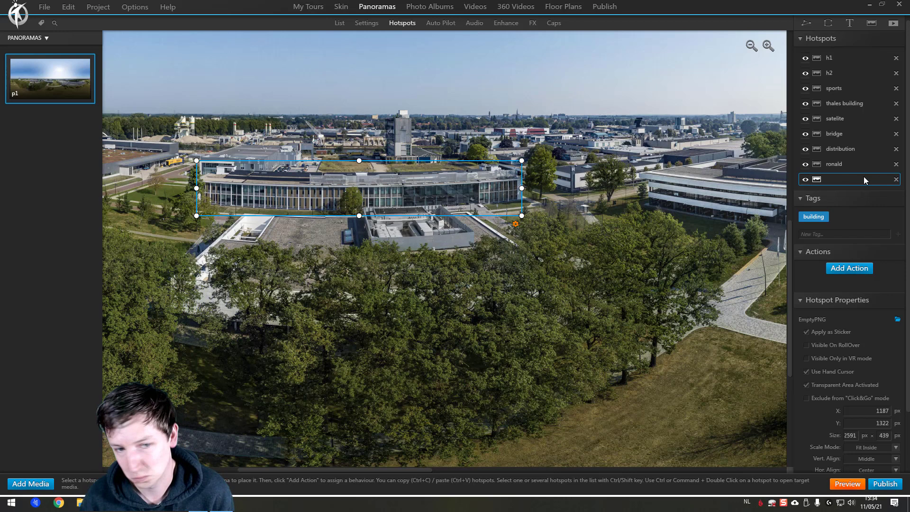
{"action": "type", "text": "big building"}
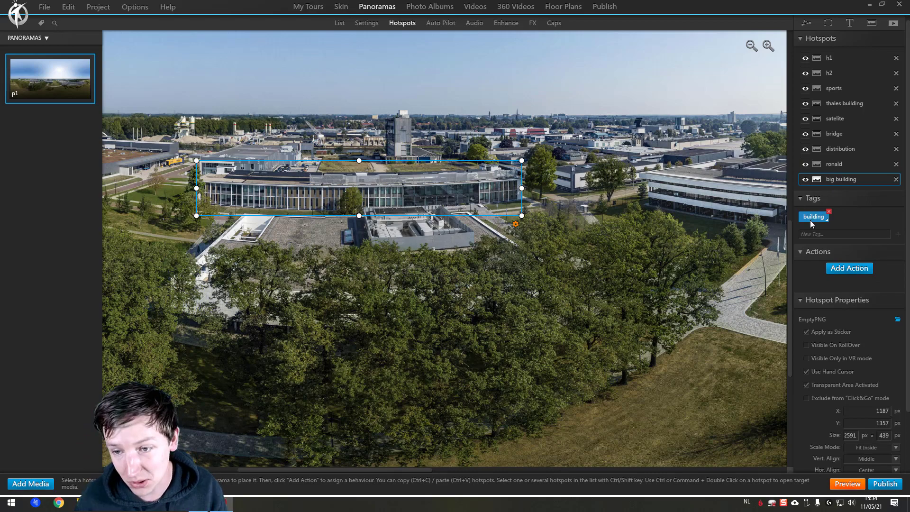
{"action": "mouse_move", "coordinate": [589, 378]}
{"action": "left_mouse_down"}
{"action": "mouse_move", "coordinate": [424, 276]}
{"action": "mouse_move", "coordinate": [474, 311]}
{"action": "left_mouse_up"}
{"action": "scroll", "coordinate": [425, 276], "scroll_direction": "up", "scroll_amount": 3}
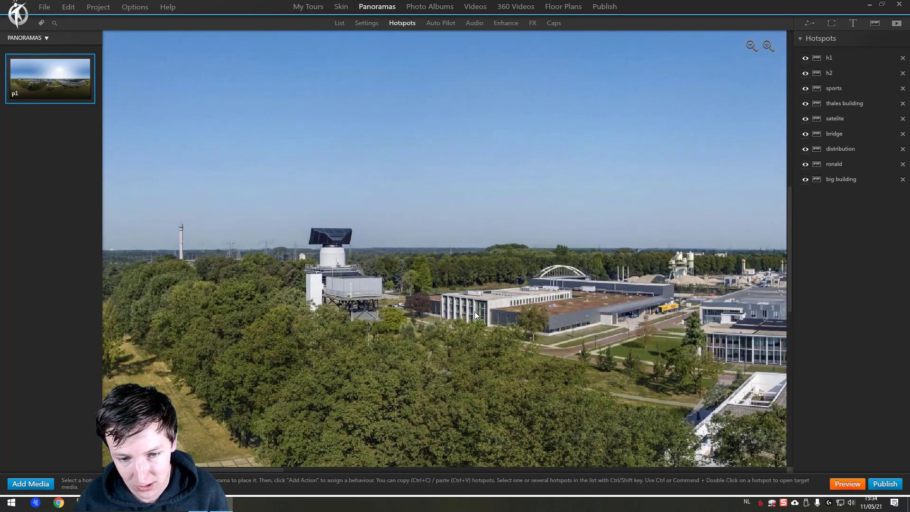
Duplicate 'big building', fit it over the smaller central building, and name it 'small building'.
{"action": "left_click", "coordinate": [747, 340]}
{"action": "key", "text": "ctrl+v"}
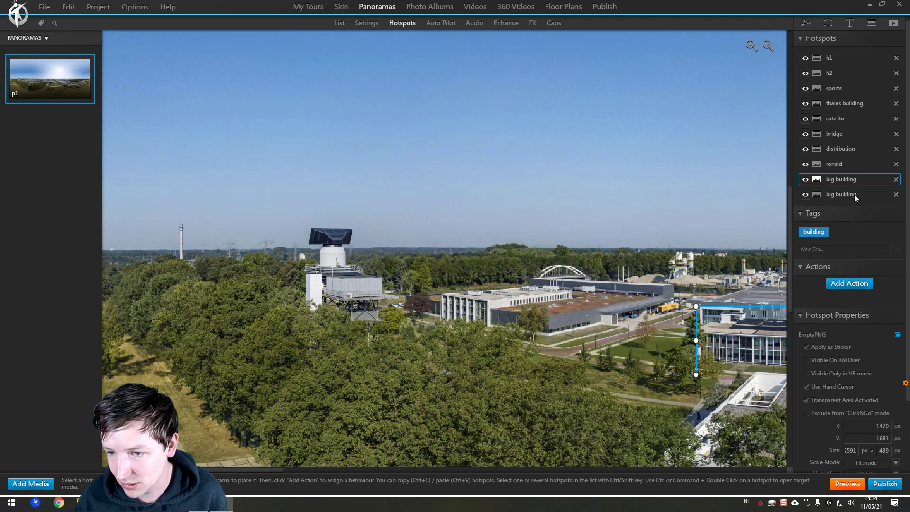
{"action": "mouse_move", "coordinate": [747, 340]}
{"action": "left_mouse_down"}
{"action": "mouse_move", "coordinate": [583, 346]}
{"action": "mouse_move", "coordinate": [306, 321]}
{"action": "left_mouse_up"}
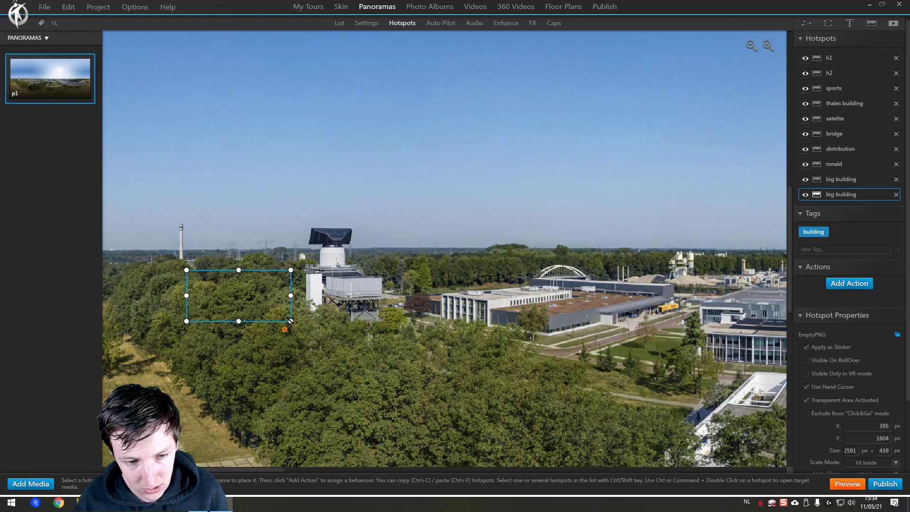
{"action": "left_click_drag", "start_coordinate": [245, 292], "coordinate": [503, 304]}
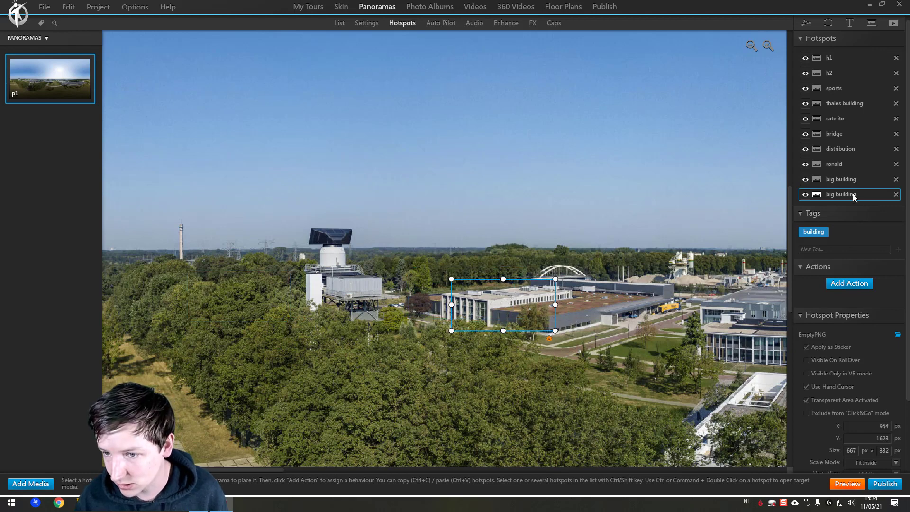
{"action": "type", "text": "small"}
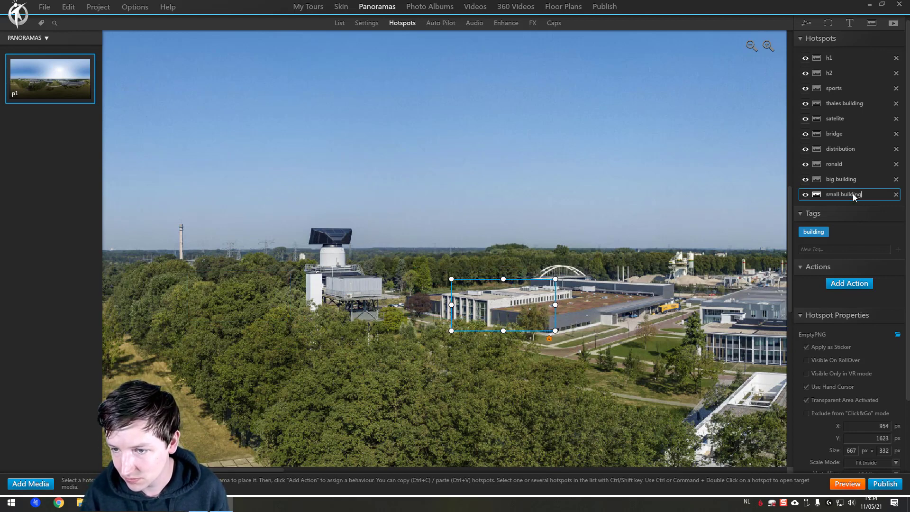
{"action": "key", "text": "Return"}
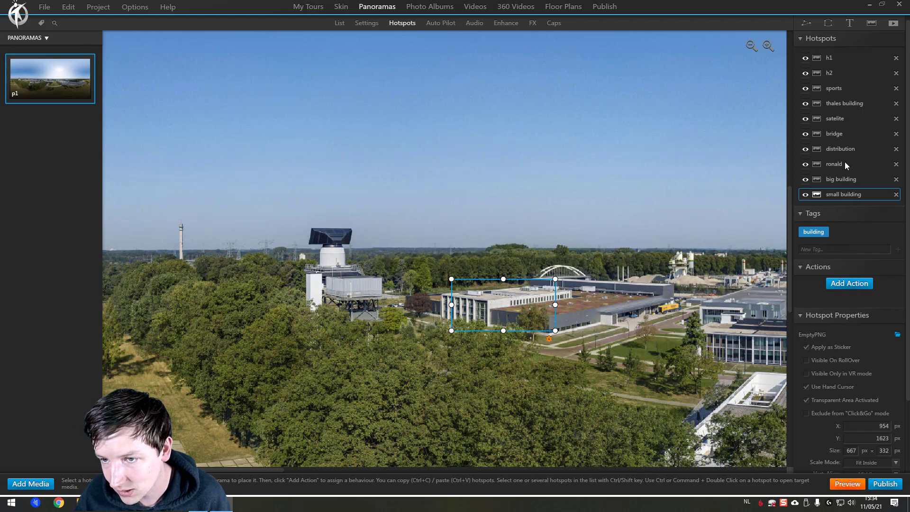
Delete the h1, h2, sports, satelite, bridge, distribution and ronald hotspots.
{"action": "left_click", "coordinate": [896, 58]}
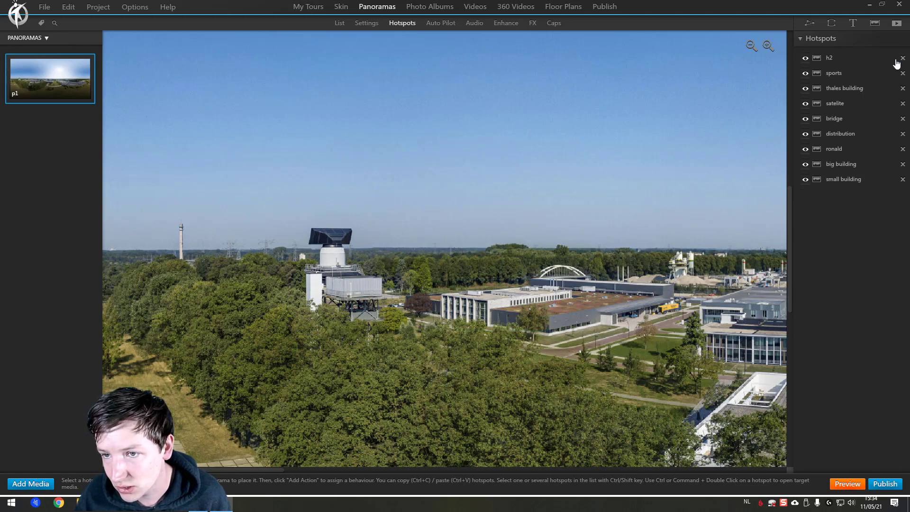
{"action": "left_click", "coordinate": [902, 58]}
{"action": "left_click", "coordinate": [858, 61]}
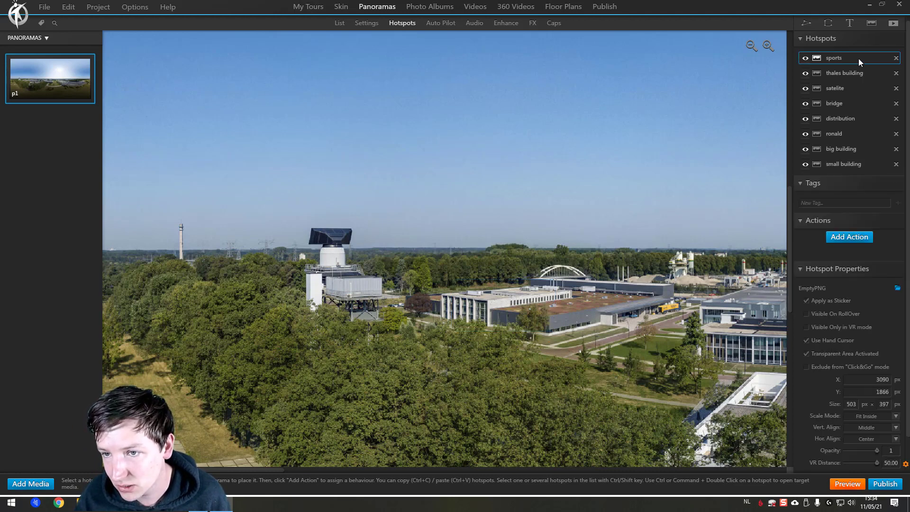
{"action": "left_click", "coordinate": [896, 58]}
{"action": "left_click", "coordinate": [903, 73]}
{"action": "left_click", "coordinate": [903, 74]}
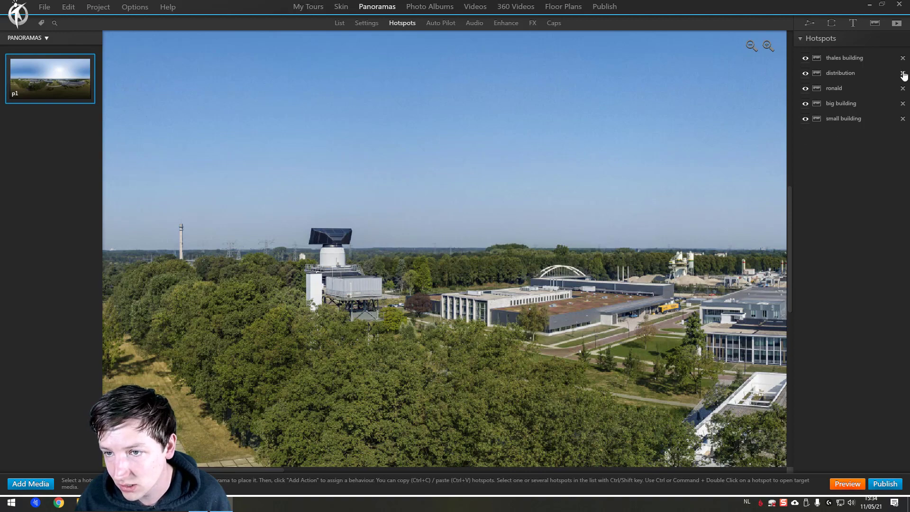
{"action": "left_click", "coordinate": [903, 73]}
{"action": "left_click", "coordinate": [875, 74]}
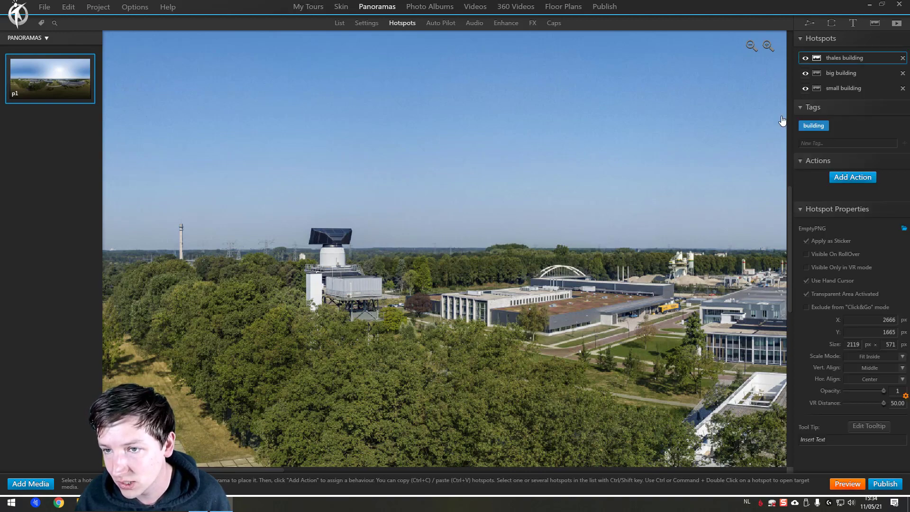
Pan back and check the big, small and thales building hotspots, ending on thales building.
{"action": "mouse_move", "coordinate": [456, 207]}
{"action": "left_mouse_down"}
{"action": "mouse_move", "coordinate": [294, 222]}
{"action": "mouse_move", "coordinate": [462, 267]}
{"action": "mouse_move", "coordinate": [646, 192]}
{"action": "left_mouse_up"}
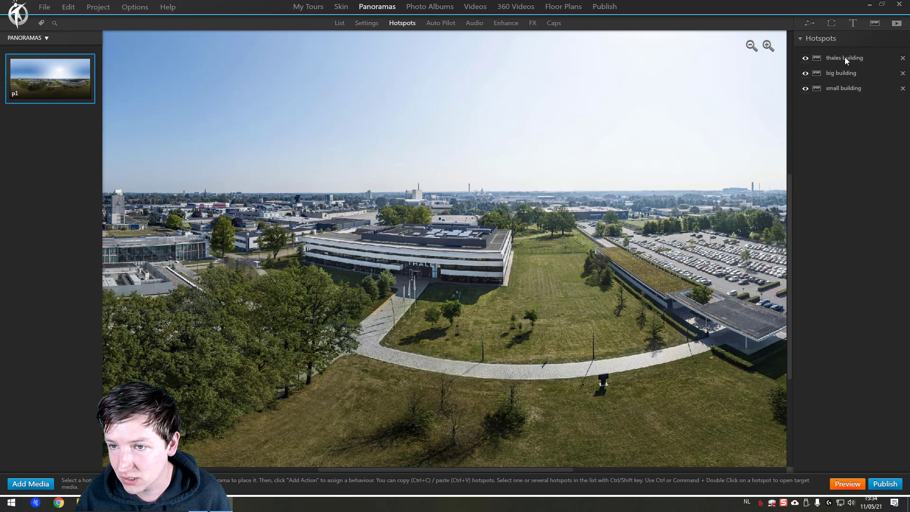
{"action": "left_click", "coordinate": [836, 73]}
{"action": "scroll", "coordinate": [305, 295], "scroll_direction": "down", "scroll_amount": 3}
{"action": "scroll", "coordinate": [370, 282], "scroll_direction": "down", "scroll_amount": 3}
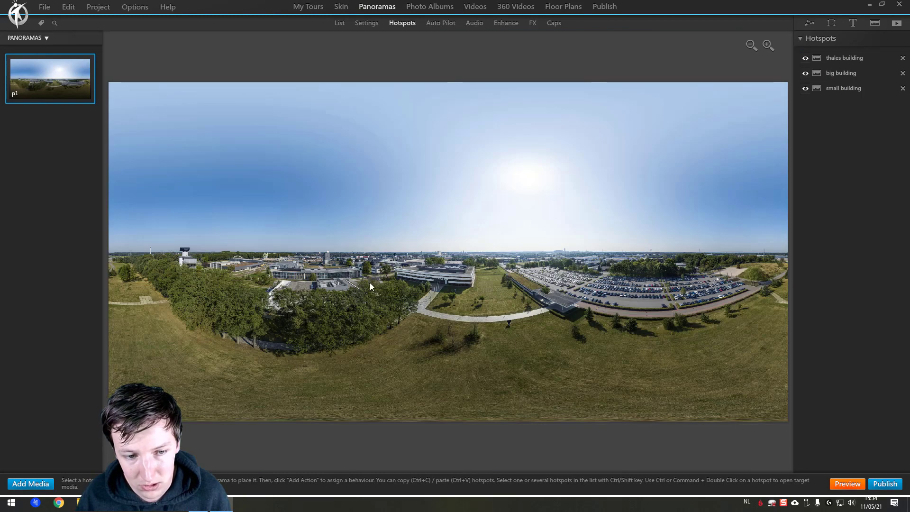
{"action": "left_click", "coordinate": [832, 74]}
{"action": "left_click", "coordinate": [857, 88]}
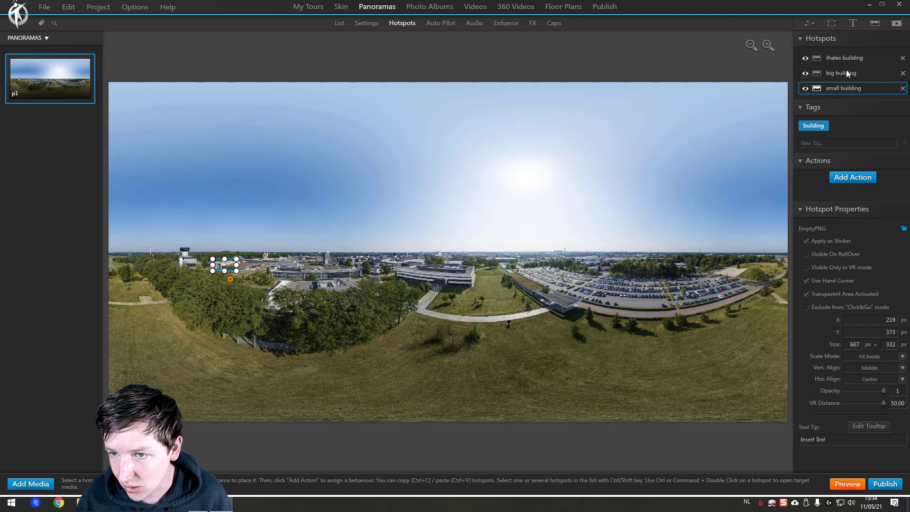
{"action": "left_click", "coordinate": [846, 71]}
{"action": "left_click", "coordinate": [842, 57]}
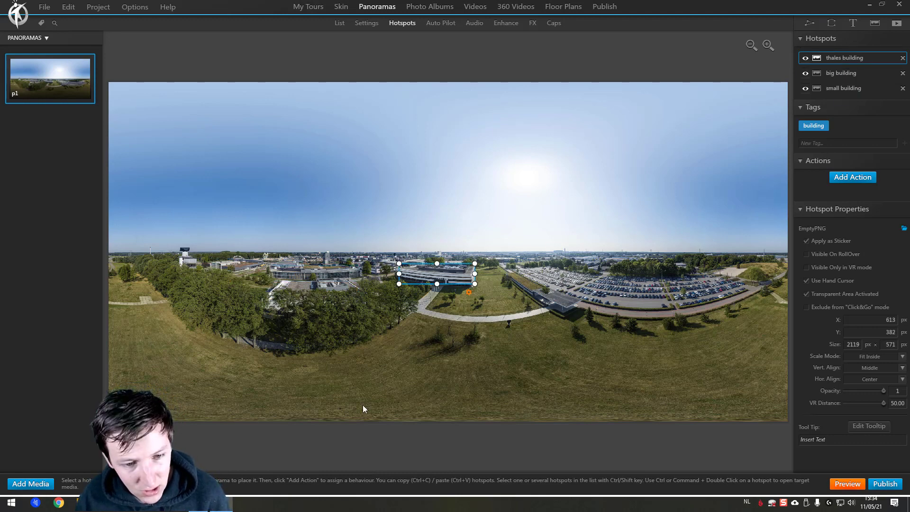
{"action": "left_click", "coordinate": [488, 233]}
{"action": "left_click", "coordinate": [461, 267]}
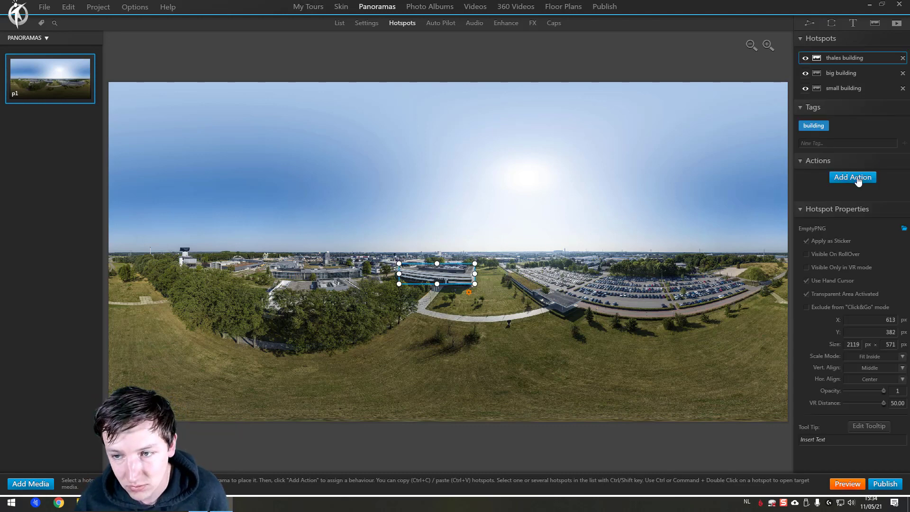
{"action": "left_click", "coordinate": [853, 177]}
{"action": "left_click", "coordinate": [427, 251]}
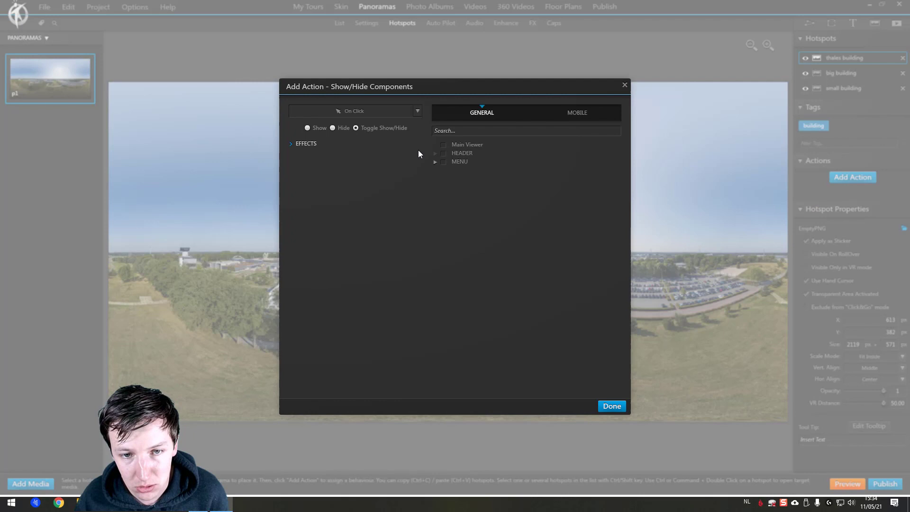
{"action": "left_click", "coordinate": [457, 130]}
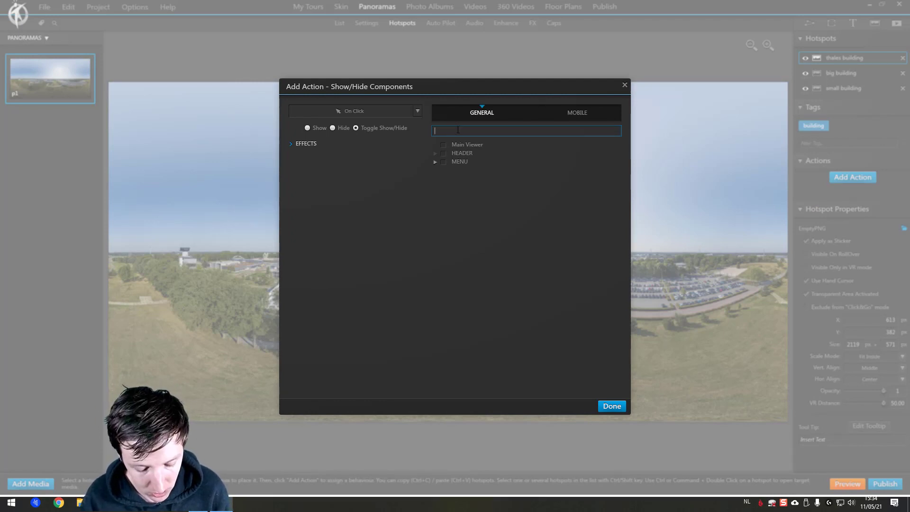
{"action": "type", "text": "#me"}
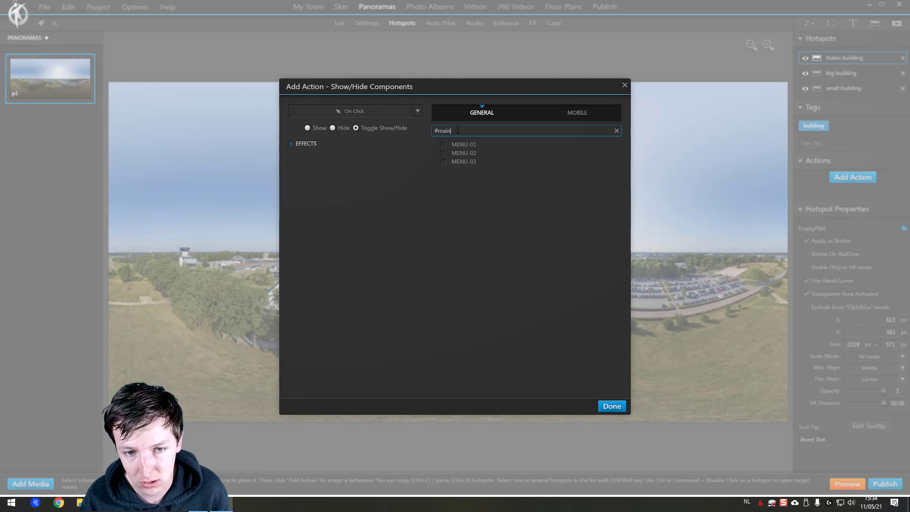
{"action": "left_click", "coordinate": [442, 144]}
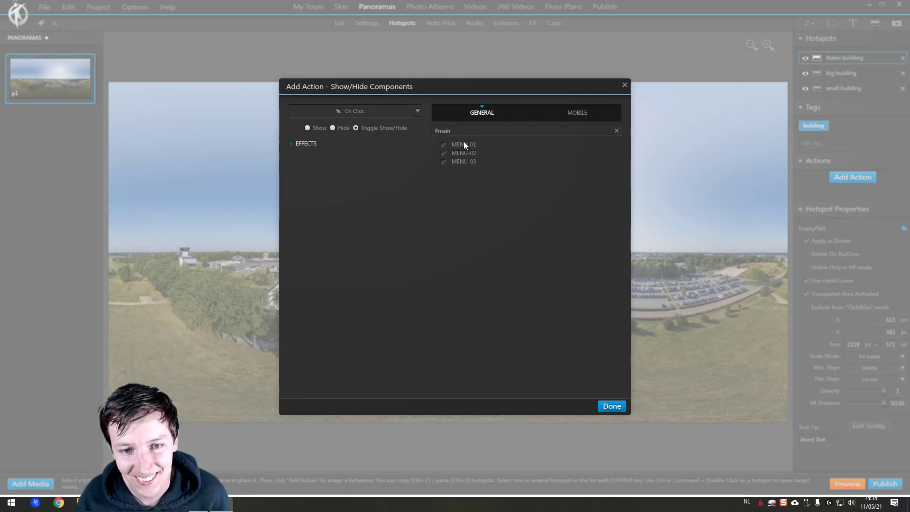
{"action": "left_click", "coordinate": [436, 131]}
{"action": "key", "text": "ctrl+a"}
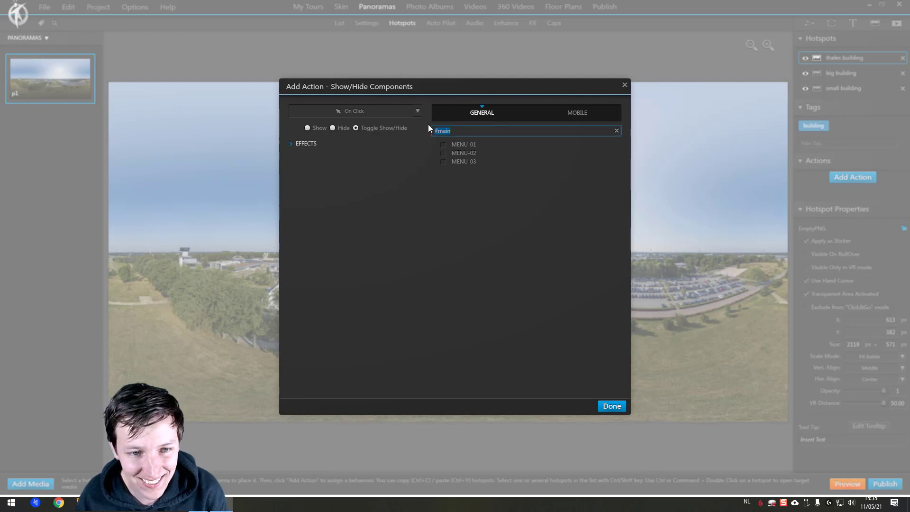
{"action": "key", "text": "BackSpace"}
{"action": "left_click", "coordinate": [624, 86]}
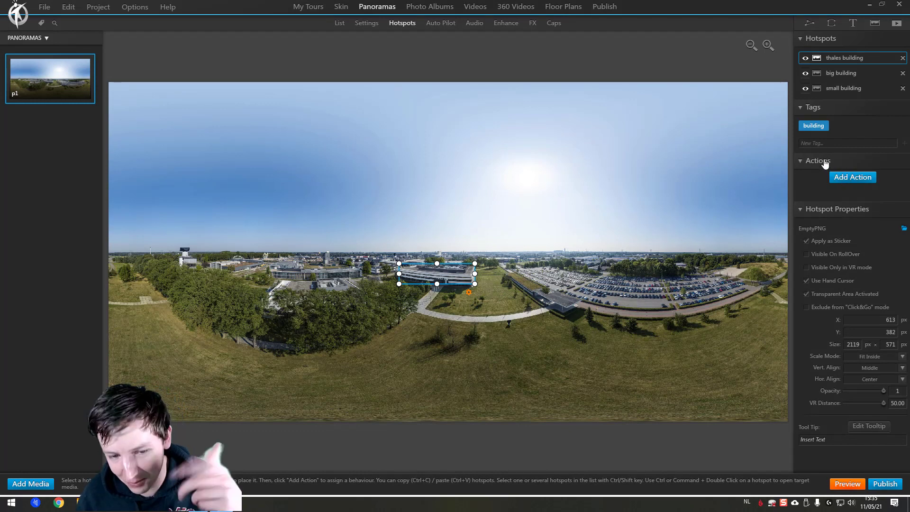
Set up a show/hide hotspots action for panorama p1, then close it without adding.
{"action": "left_click", "coordinate": [846, 180]}
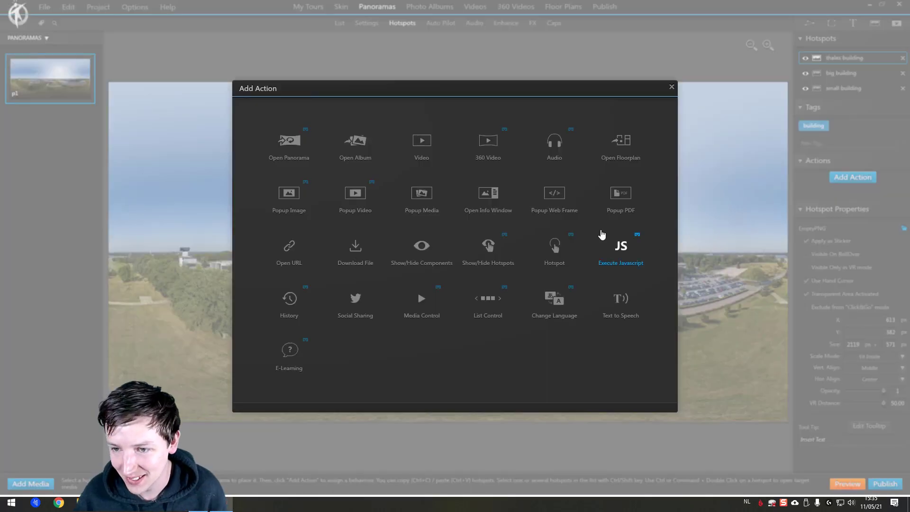
{"action": "left_click", "coordinate": [488, 248]}
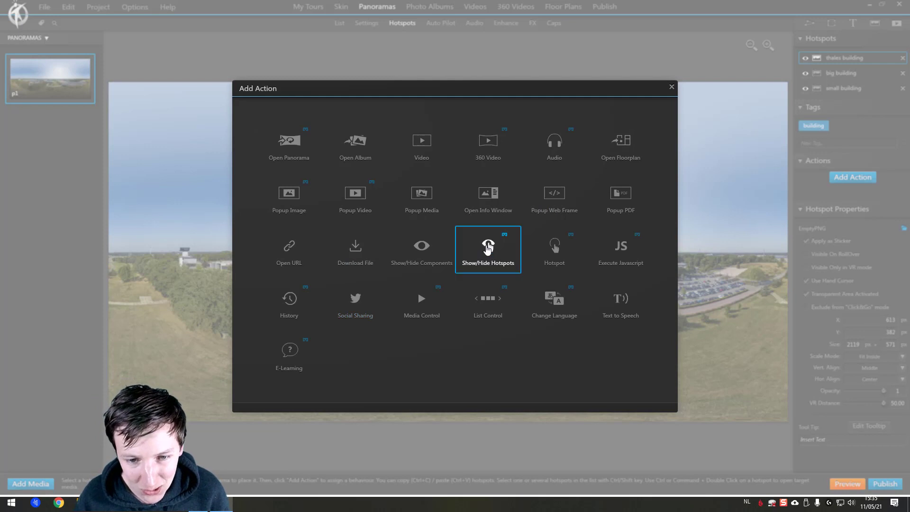
{"action": "left_click", "coordinate": [305, 146]}
{"action": "double_click", "coordinate": [305, 144]}
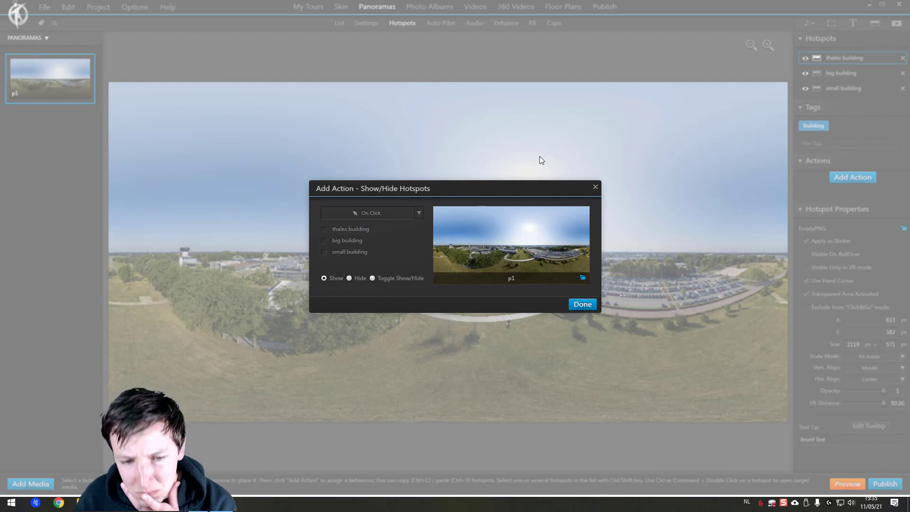
{"action": "left_click", "coordinate": [595, 187]}
Check the big and small building hotspots, then open the beta release notes from Help.
{"action": "left_click", "coordinate": [844, 73]}
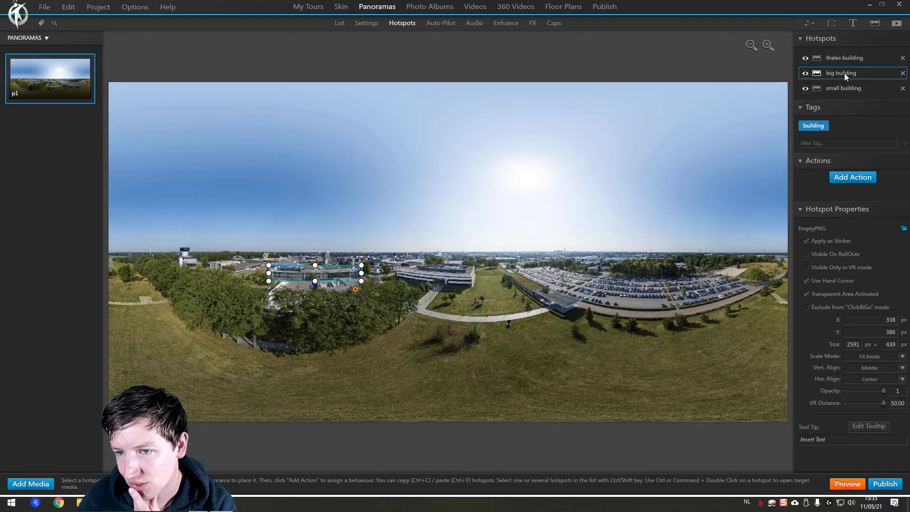
{"action": "left_click", "coordinate": [844, 84]}
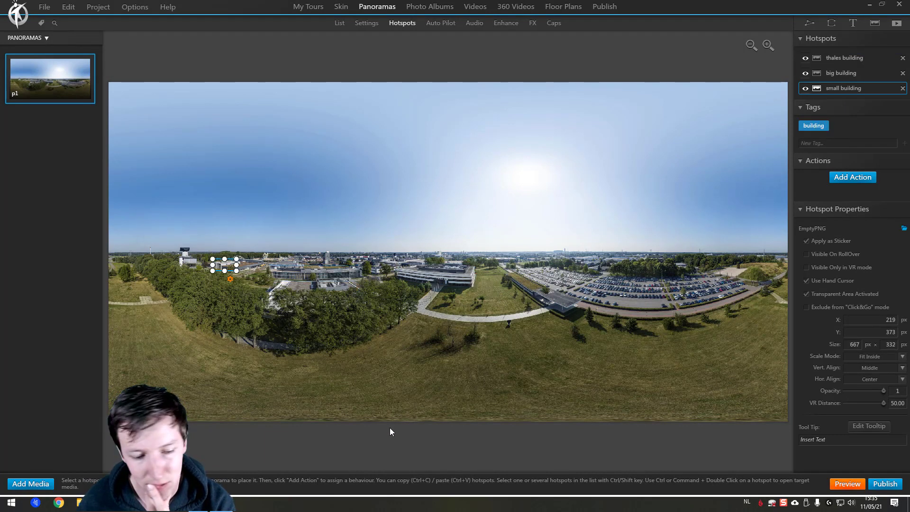
{"action": "left_click", "coordinate": [135, 6]}
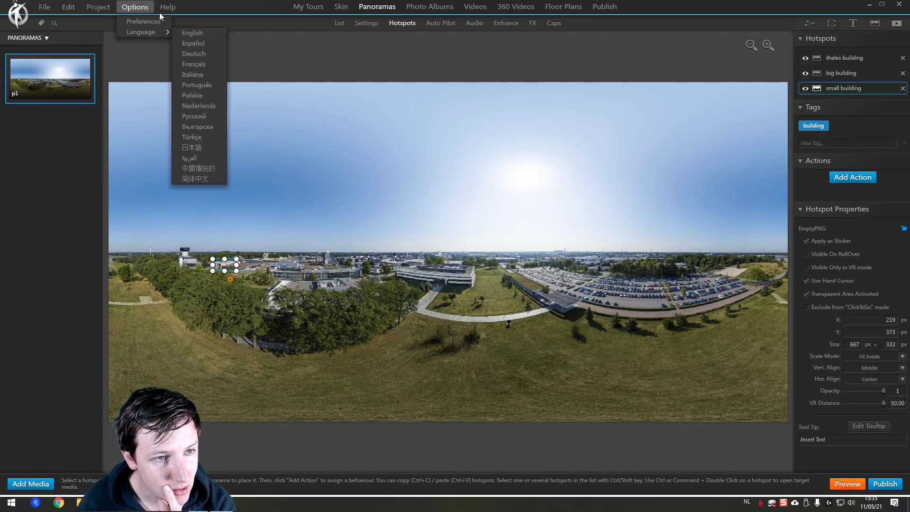
{"action": "mouse_move", "coordinate": [169, 7]}
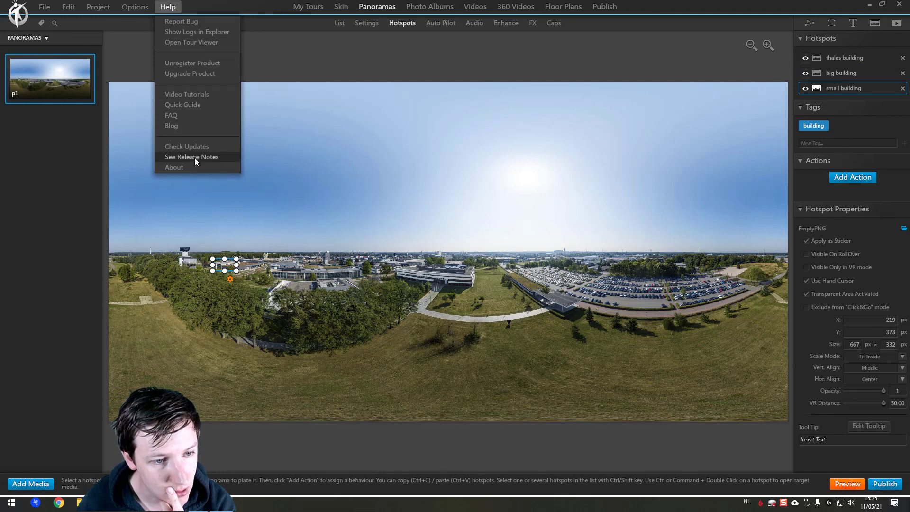
{"action": "left_click", "coordinate": [194, 157]}
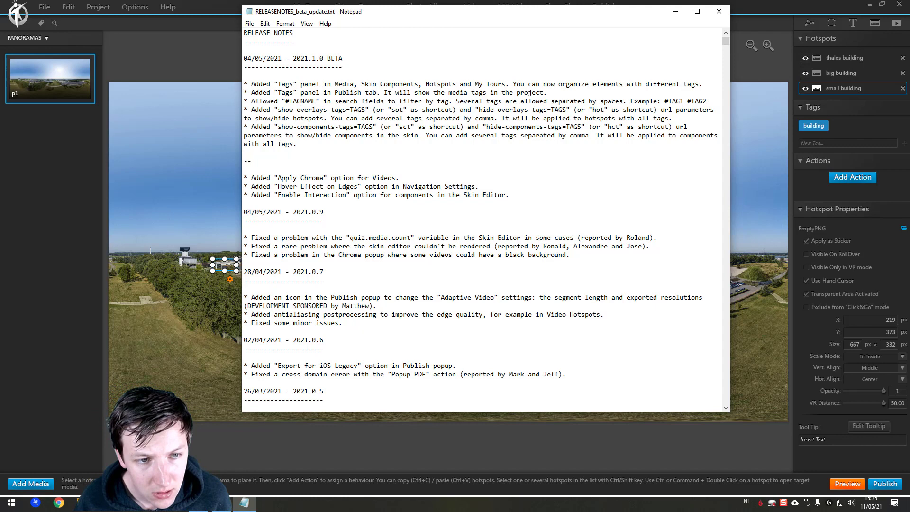
Highlight the #TAGNAME, show-overlays and hide-overlays notes, then return to the tour editor.
{"action": "left_click_drag", "start_coordinate": [286, 102], "coordinate": [490, 102]}
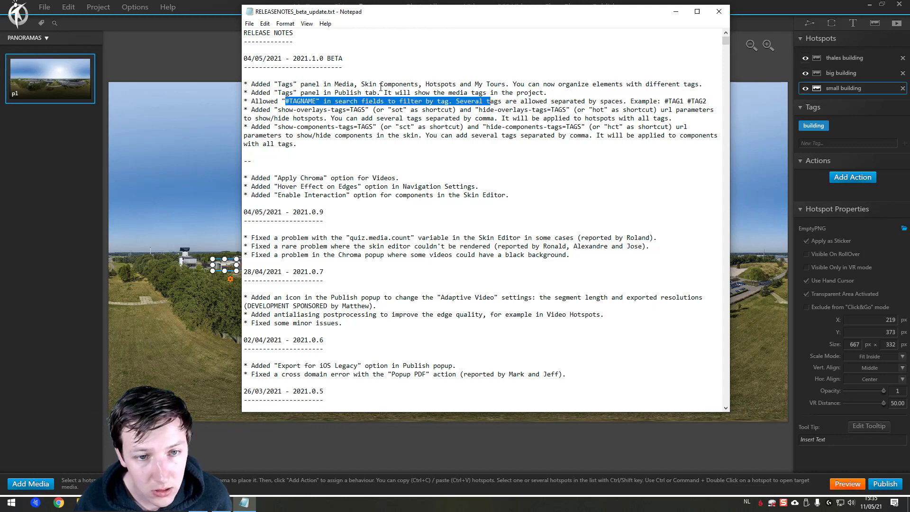
{"action": "mouse_move", "coordinate": [305, 109]}
{"action": "left_mouse_down"}
{"action": "mouse_move", "coordinate": [296, 109]}
{"action": "mouse_move", "coordinate": [325, 111]}
{"action": "left_mouse_up"}
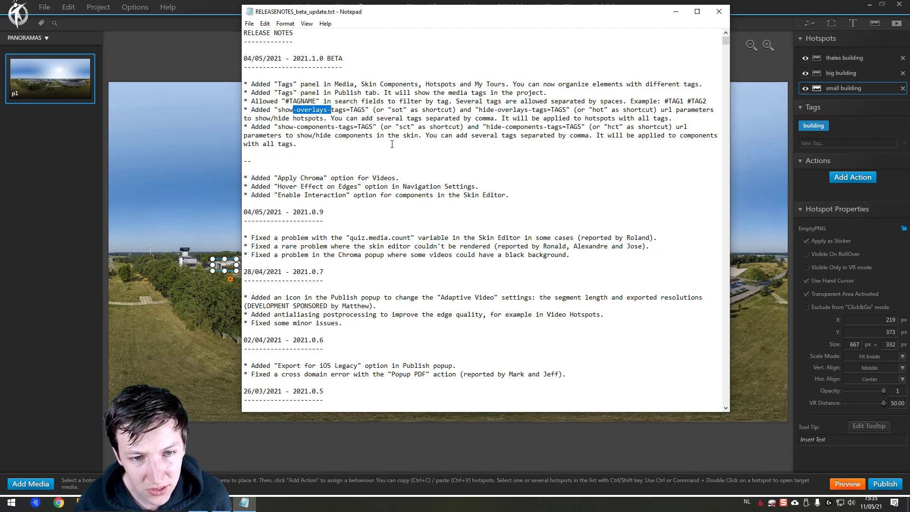
{"action": "left_click_drag", "start_coordinate": [370, 110], "coordinate": [526, 110]}
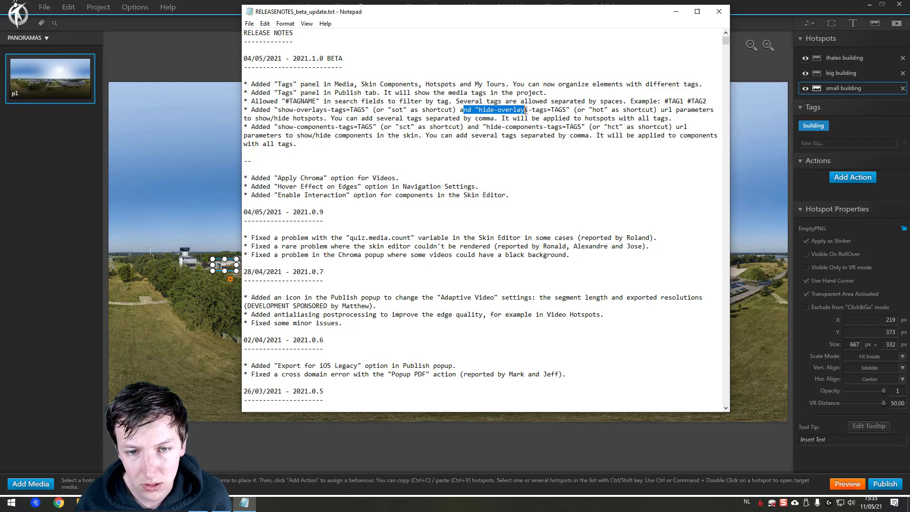
{"action": "left_click", "coordinate": [843, 49]}
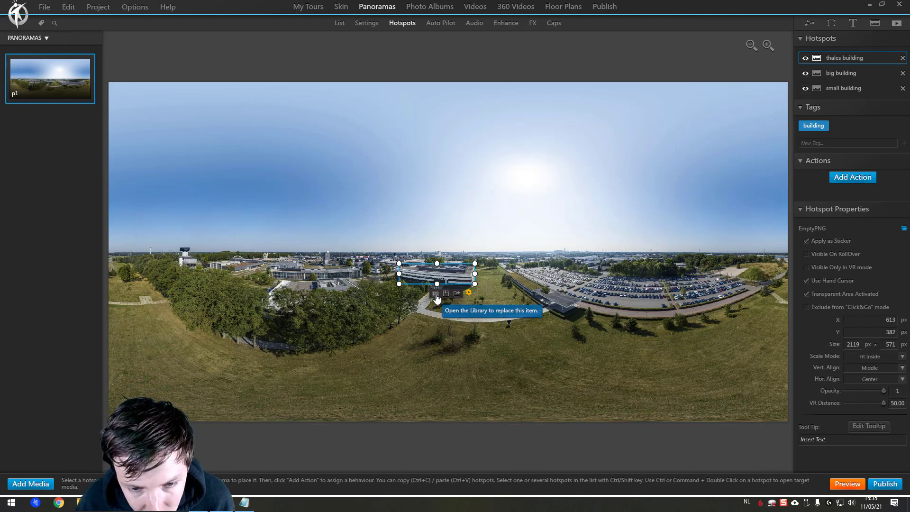
Give the thales building hotspot the 360Creators.com 0-shape image, applied to all same hotspots.
{"action": "left_click", "coordinate": [435, 294]}
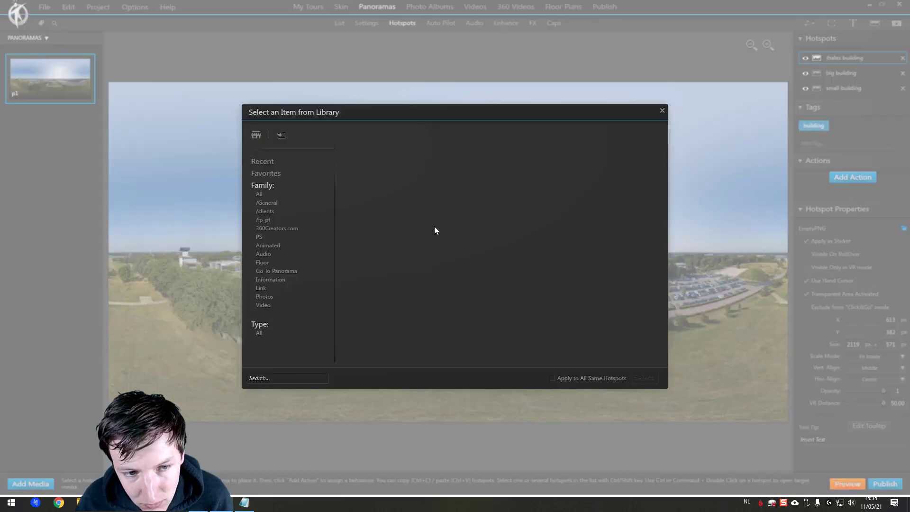
{"action": "left_click", "coordinate": [265, 239]}
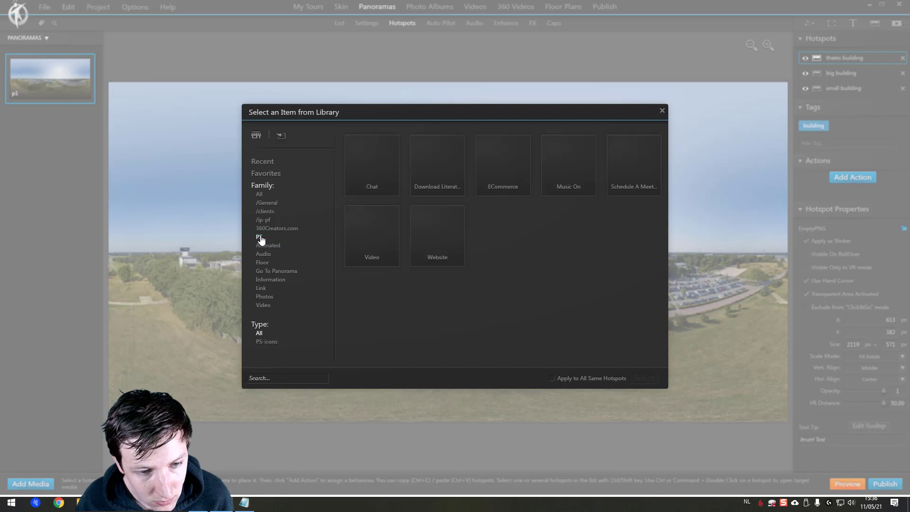
{"action": "left_click", "coordinate": [275, 228]}
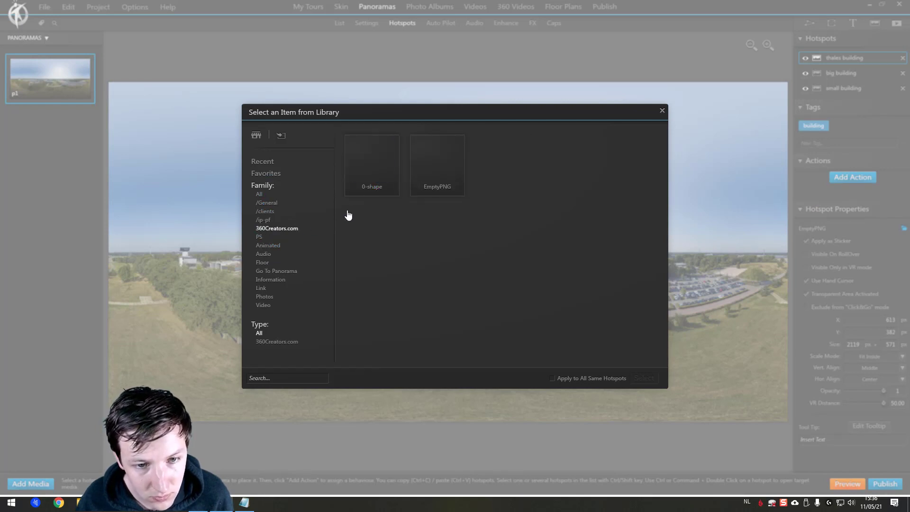
{"action": "left_click", "coordinate": [375, 162]}
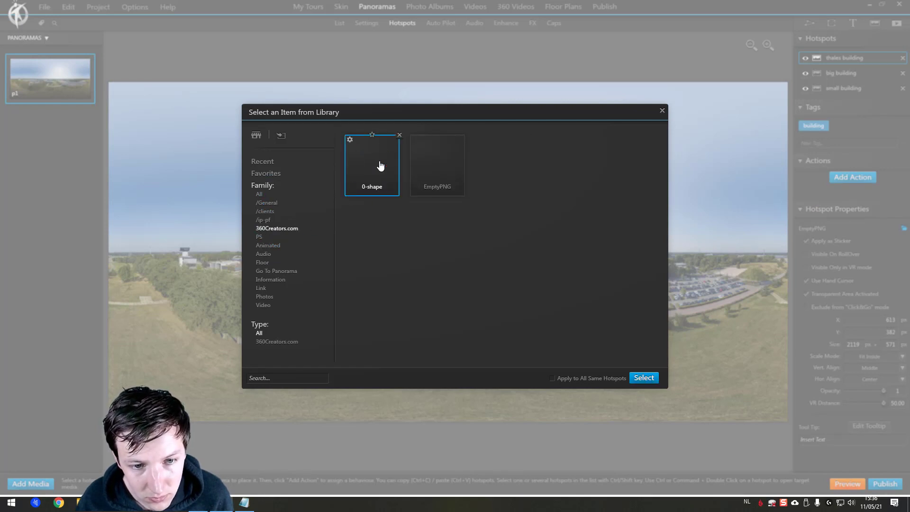
{"action": "left_click", "coordinate": [645, 379]}
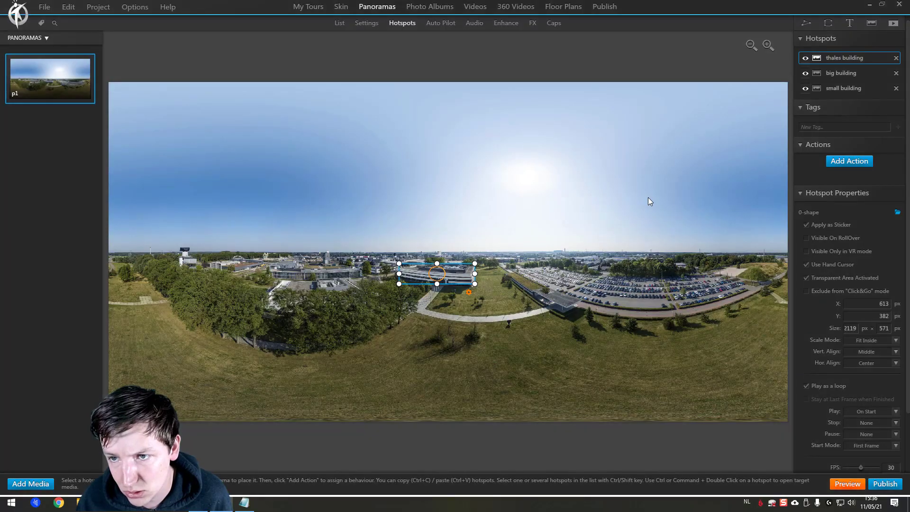
{"action": "mouse_move", "coordinate": [469, 292]}
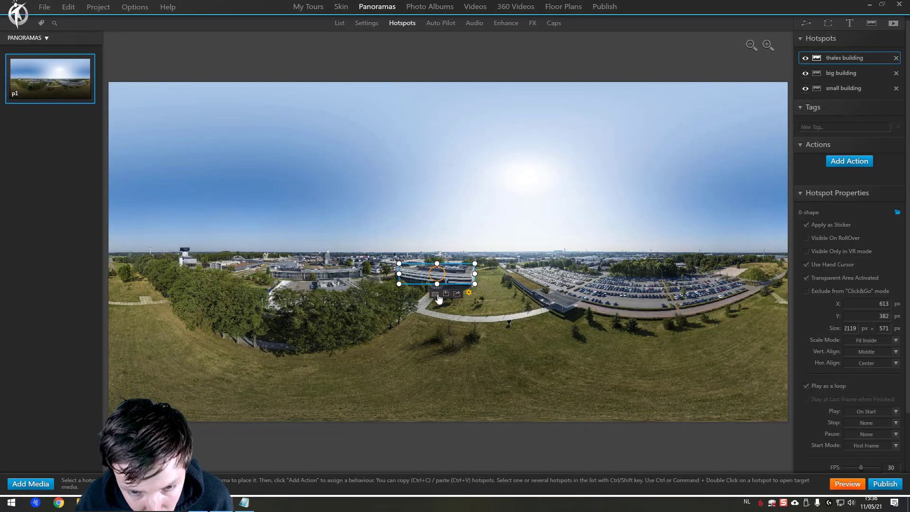
{"action": "left_click", "coordinate": [434, 293]}
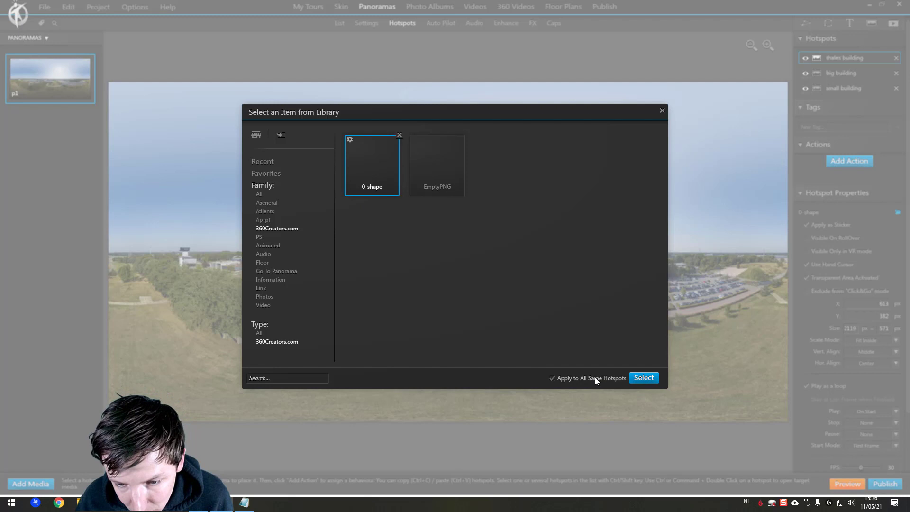
{"action": "left_click", "coordinate": [643, 378]}
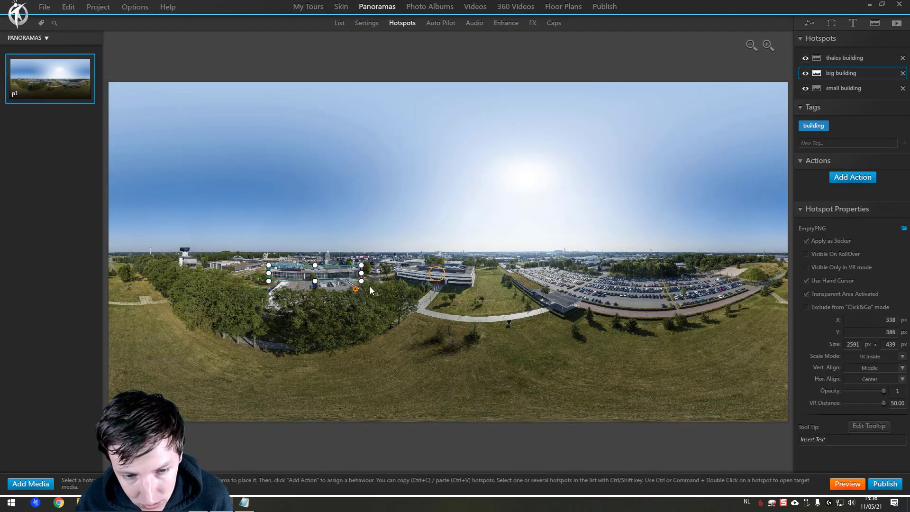
{"action": "mouse_move", "coordinate": [355, 289]}
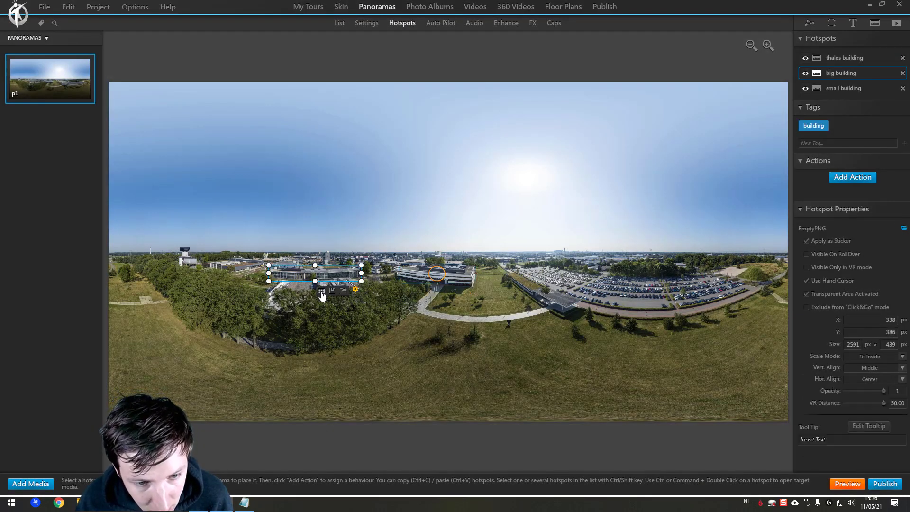
Give the big building hotspot the 0-shape image as well.
{"action": "left_click", "coordinate": [320, 291]}
{"action": "left_click", "coordinate": [263, 227]}
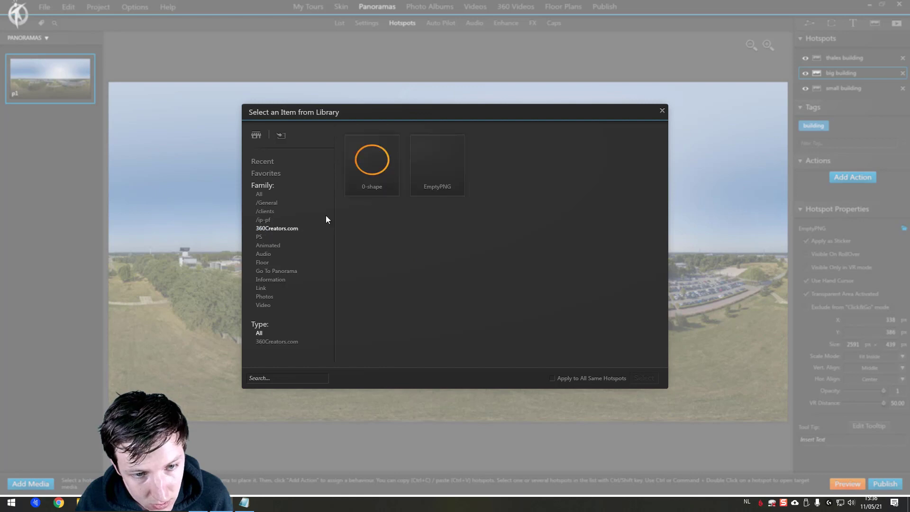
{"action": "left_click", "coordinate": [372, 163]}
{"action": "left_click", "coordinate": [643, 378]}
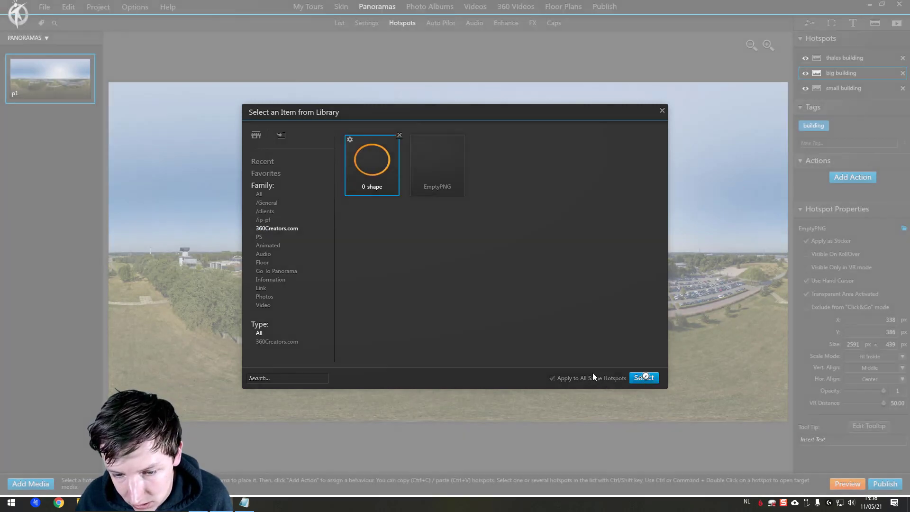
Review each building hotspot's new image and publish the tour.
{"action": "left_click", "coordinate": [242, 272]}
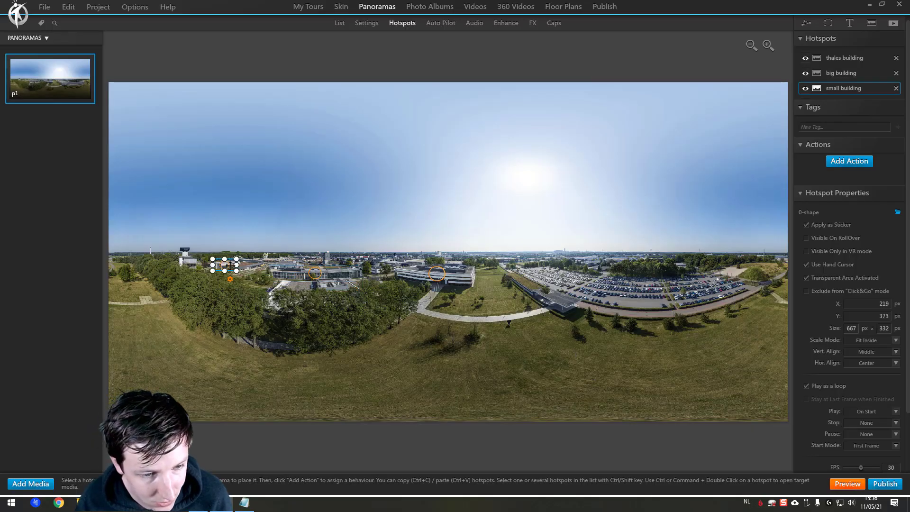
{"action": "left_click", "coordinate": [311, 275]}
{"action": "key", "text": "Up"}
{"action": "left_click", "coordinate": [304, 278]}
{"action": "left_click", "coordinate": [230, 266]}
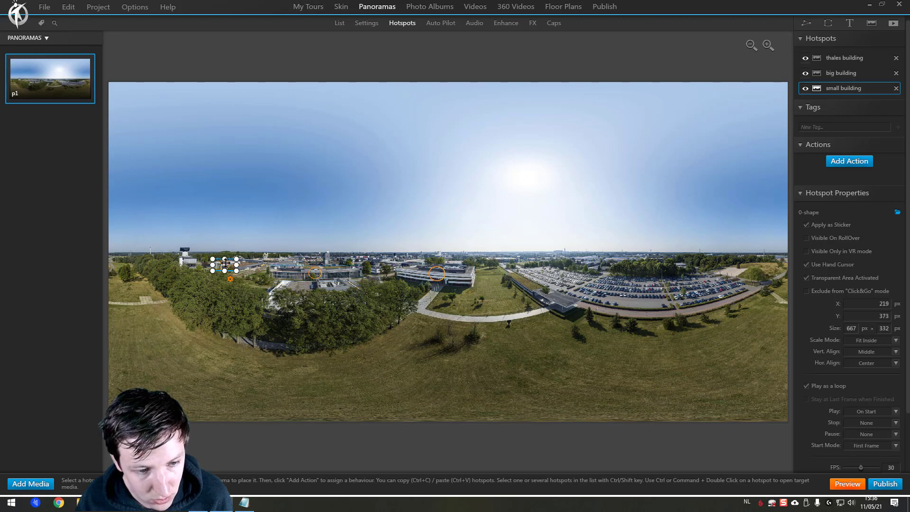
{"action": "left_click", "coordinate": [304, 274]}
{"action": "left_click", "coordinate": [837, 61]}
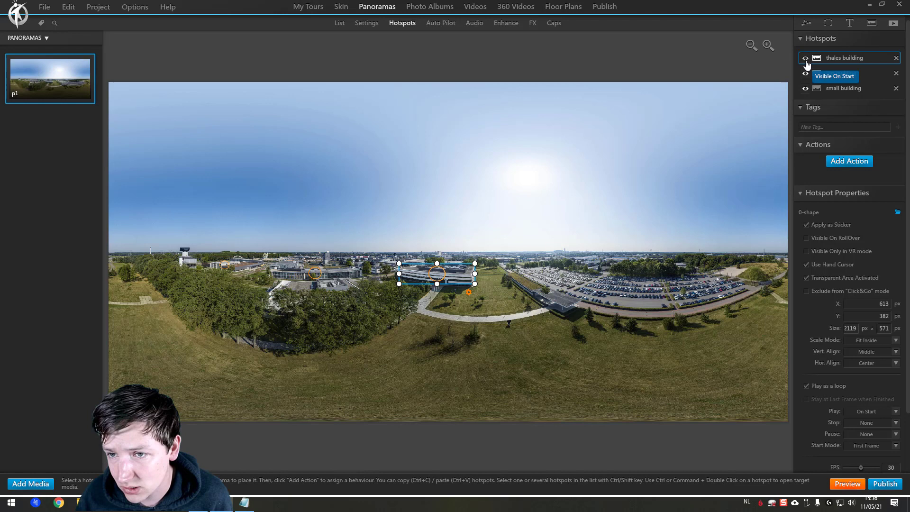
{"action": "left_click", "coordinate": [834, 74]}
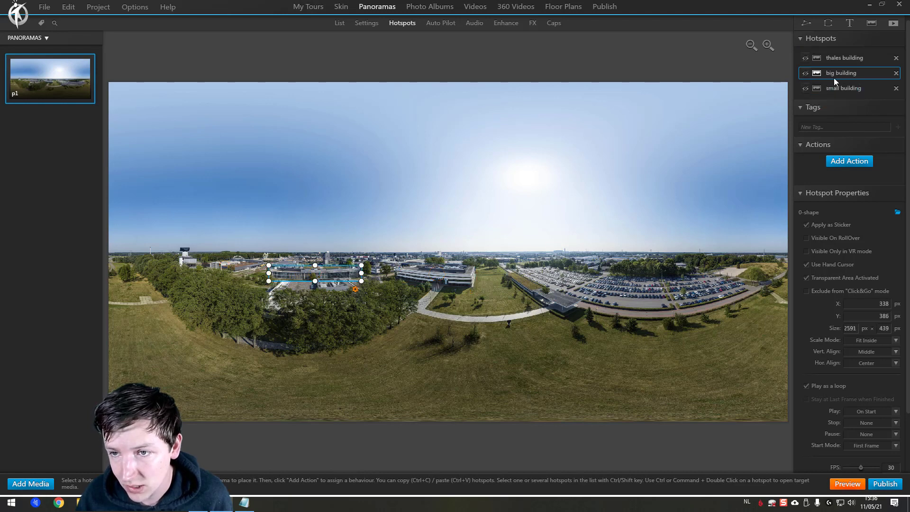
{"action": "left_click", "coordinate": [849, 485]}
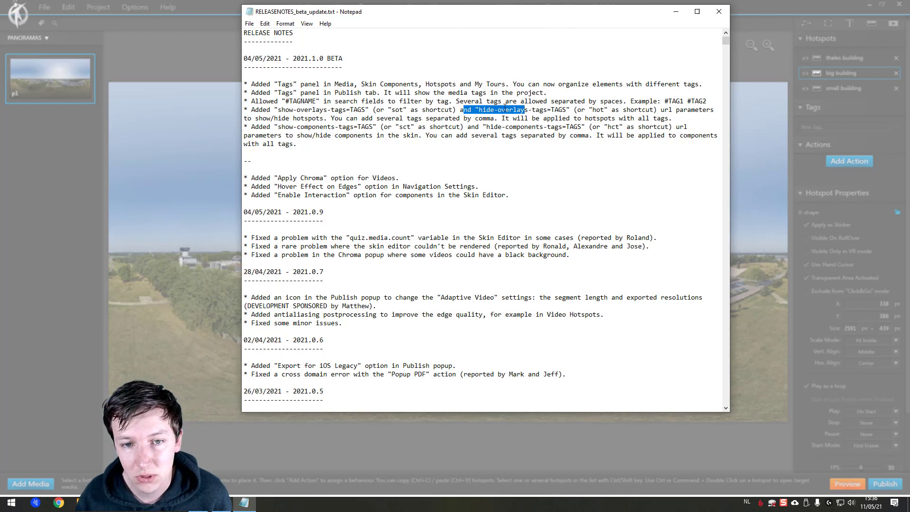
Highlight the hide-overlays-tags=TAGS parameter in the release notes.
{"action": "left_click", "coordinate": [483, 111]}
{"action": "left_click_drag", "start_coordinate": [479, 110], "coordinate": [564, 112]}
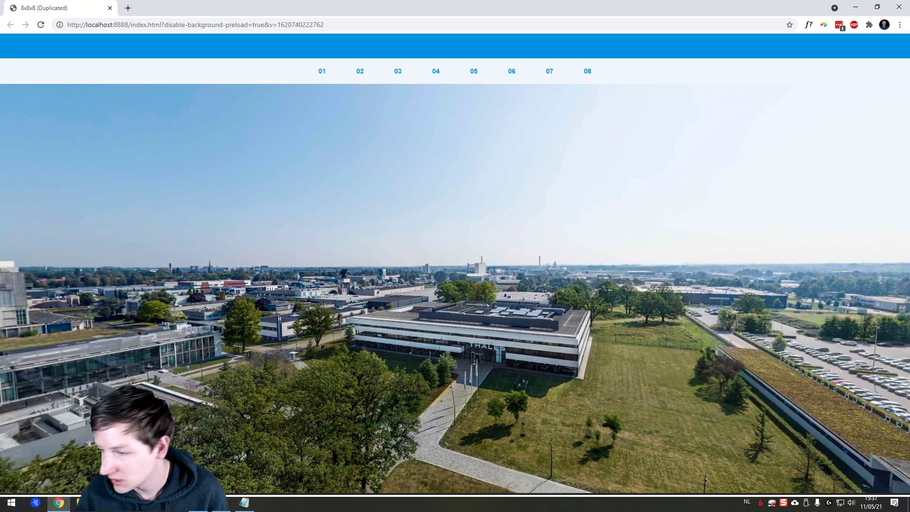
Move the release notes over the tour and select the show-overlays-tags=TAGS parameter.
{"action": "left_click", "coordinate": [244, 503]}
{"action": "left_click_drag", "start_coordinate": [545, 152], "coordinate": [334, 152]}
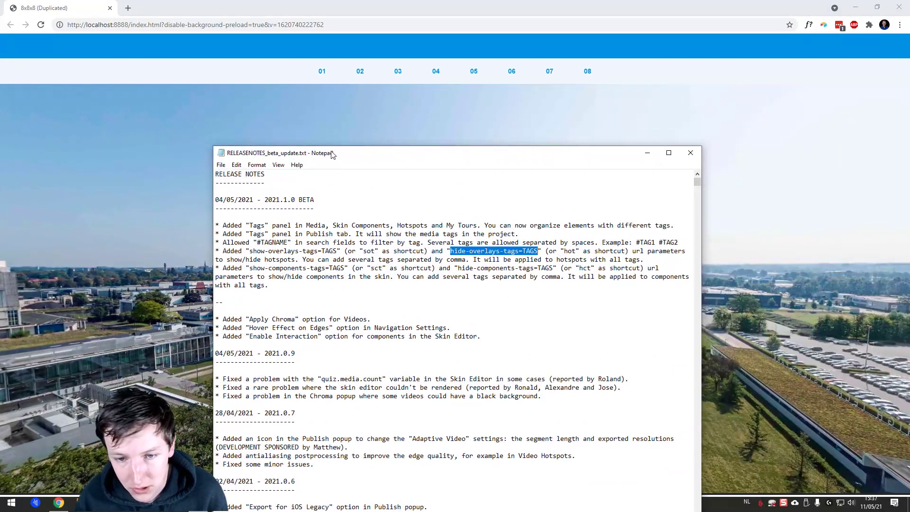
{"action": "left_click_drag", "start_coordinate": [450, 251], "coordinate": [540, 254]}
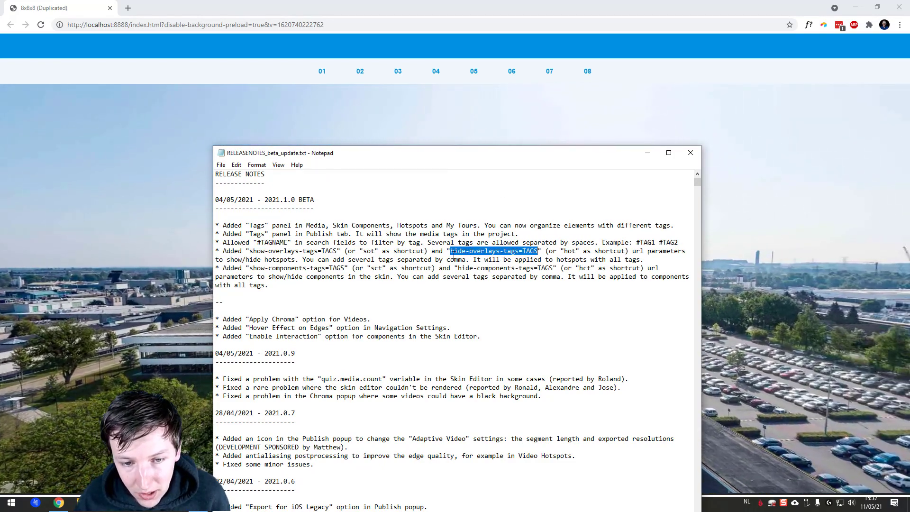
{"action": "left_click", "coordinate": [250, 251]}
{"action": "left_click_drag", "start_coordinate": [250, 251], "coordinate": [339, 250]}
{"action": "key", "text": "ctrl+c"}
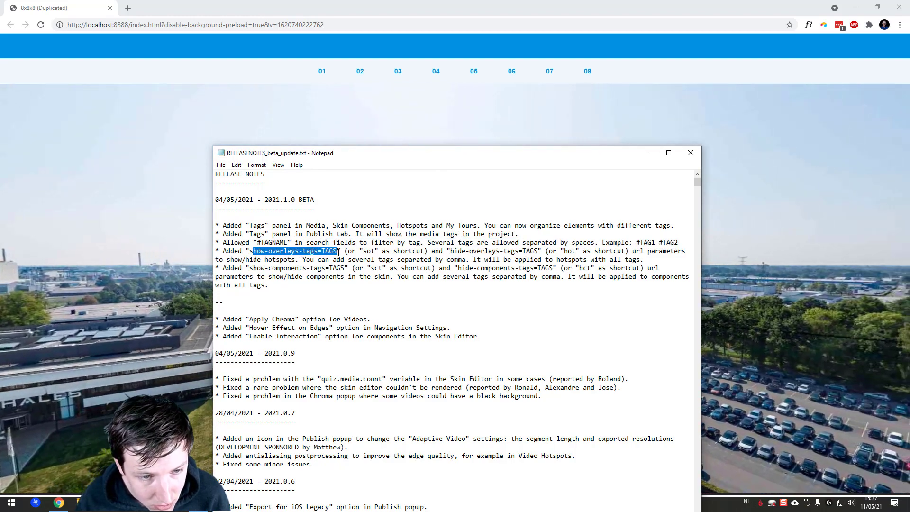
{"action": "left_click_drag", "start_coordinate": [249, 251], "coordinate": [340, 250]}
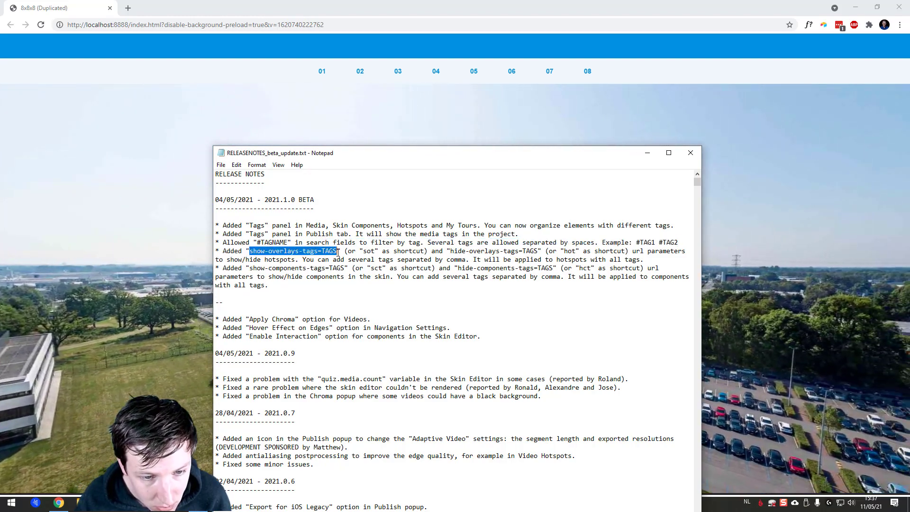
{"action": "left_click", "coordinate": [274, 126]}
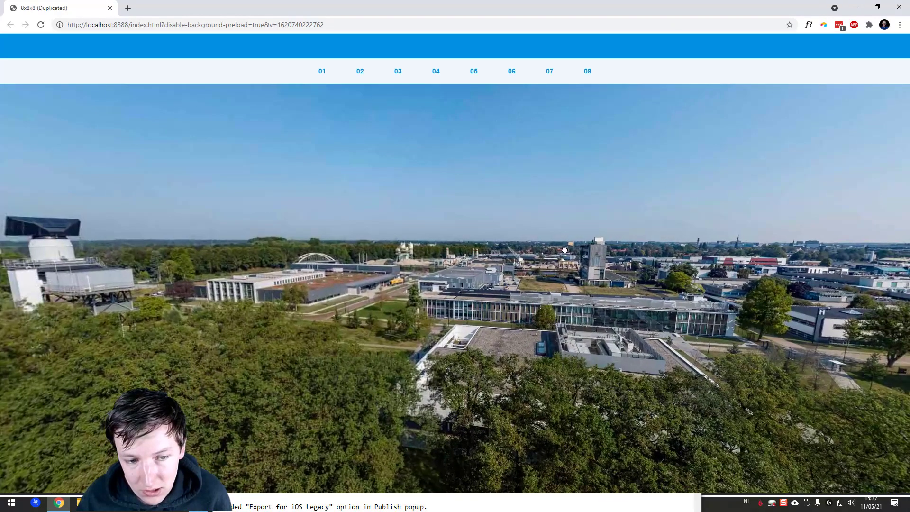
Change the preview address to end in show-overlays-tags=buildings, then return to the editor.
{"action": "left_click", "coordinate": [377, 25]}
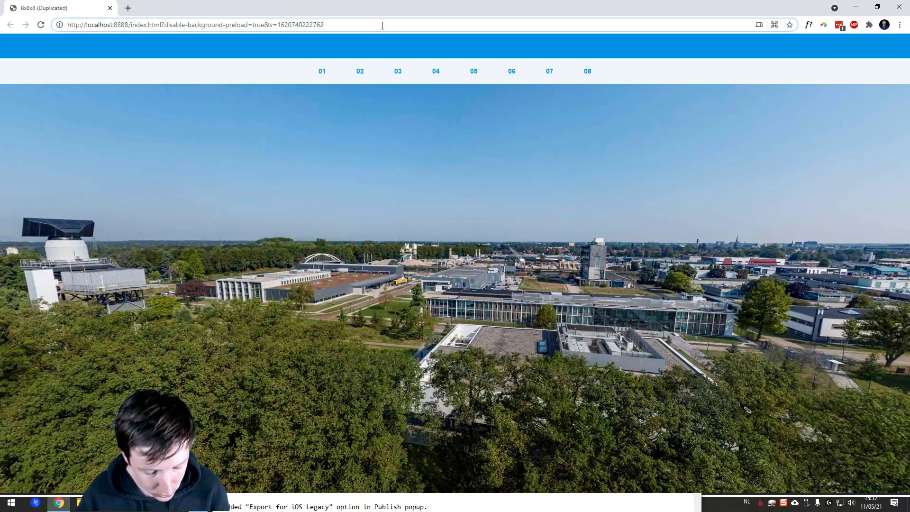
{"action": "type", "text": "#"}
{"action": "key", "text": "ctrl+v"}
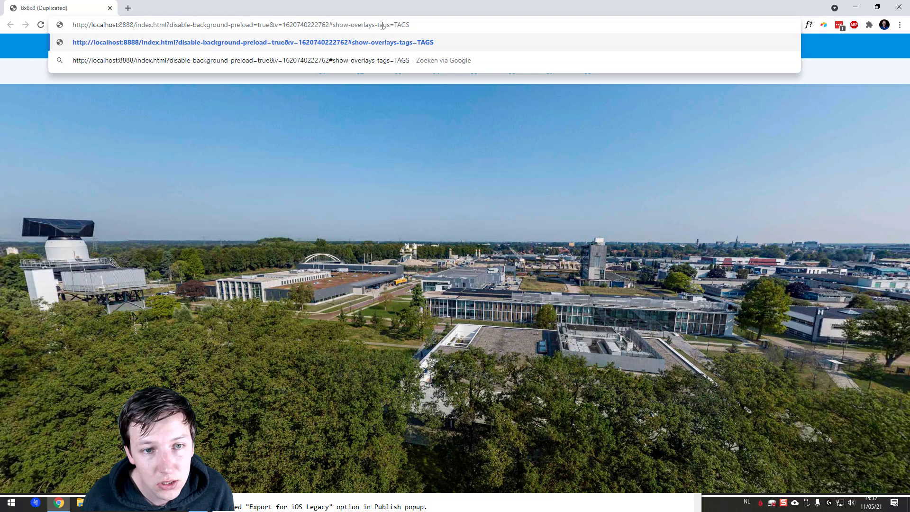
{"action": "key", "text": "BackSpace"}
{"action": "key", "text": "BackSpace"}
{"action": "key", "text": "BackSpace"}
{"action": "key", "text": "BackSpace"}
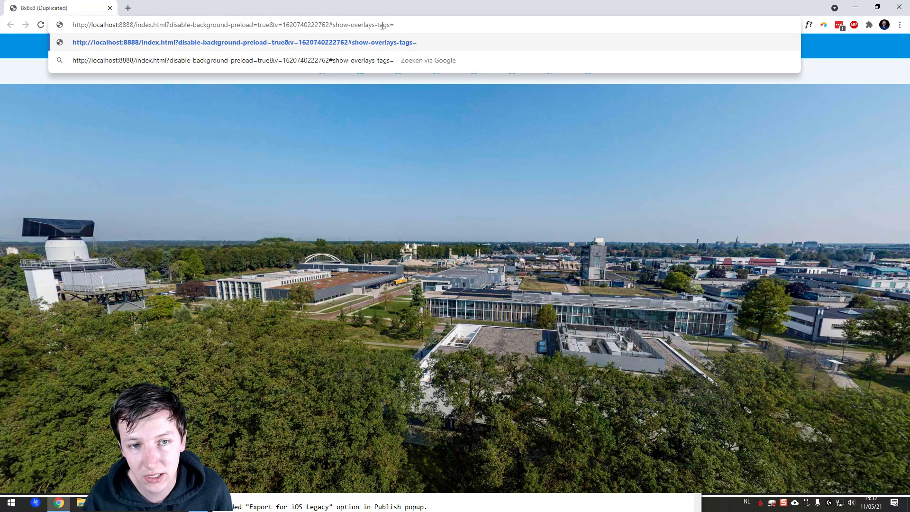
{"action": "type", "text": "buildings"}
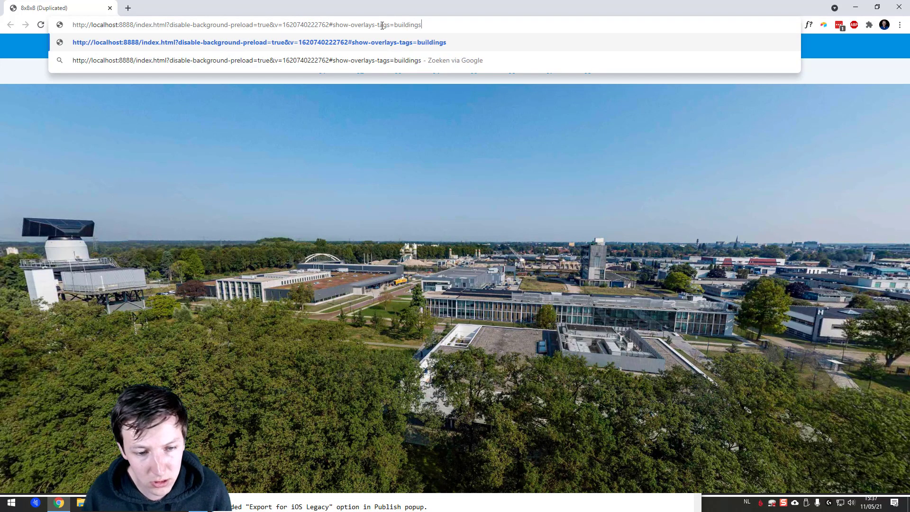
{"action": "key", "text": "alt+Tab"}
{"action": "key", "text": "alt+Tab"}
{"action": "key", "text": "alt+Tab"}
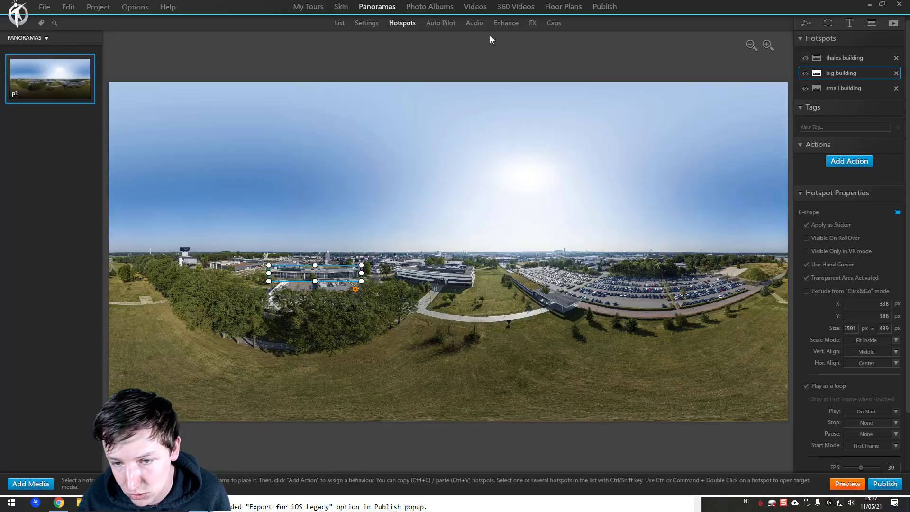
Tag the big building and thales building hotspots with 'building'.
{"action": "left_click", "coordinate": [355, 293]}
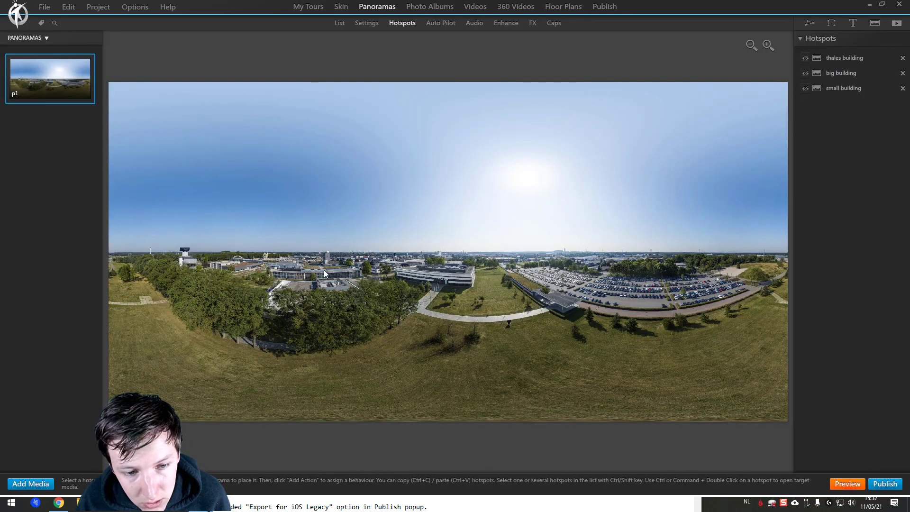
{"action": "left_click", "coordinate": [841, 74]}
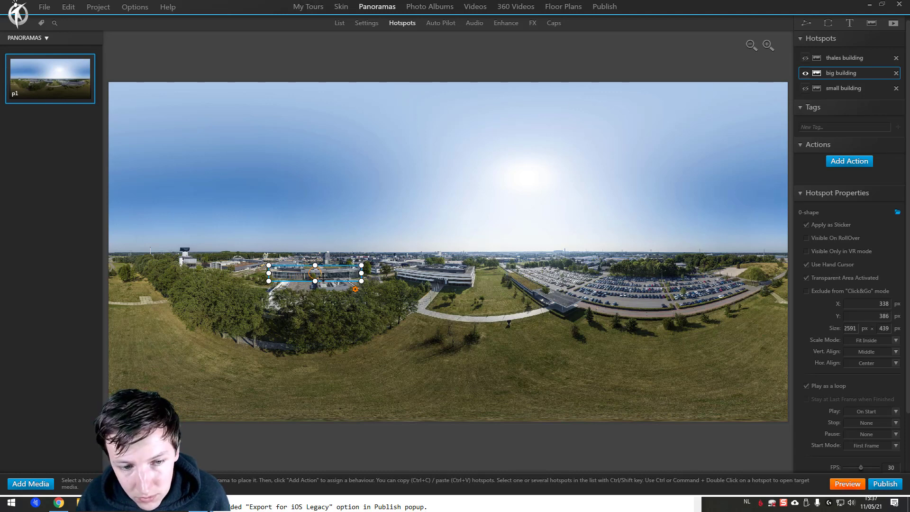
{"action": "scroll", "coordinate": [841, 375], "scroll_direction": "down", "scroll_amount": 1}
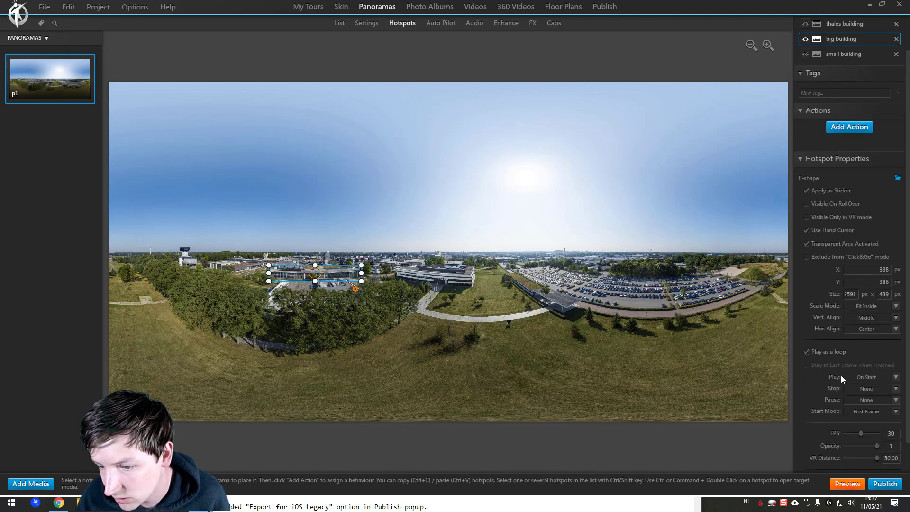
{"action": "scroll", "coordinate": [841, 375], "scroll_direction": "down", "scroll_amount": 1}
{"action": "scroll", "coordinate": [840, 375], "scroll_direction": "up", "scroll_amount": 2}
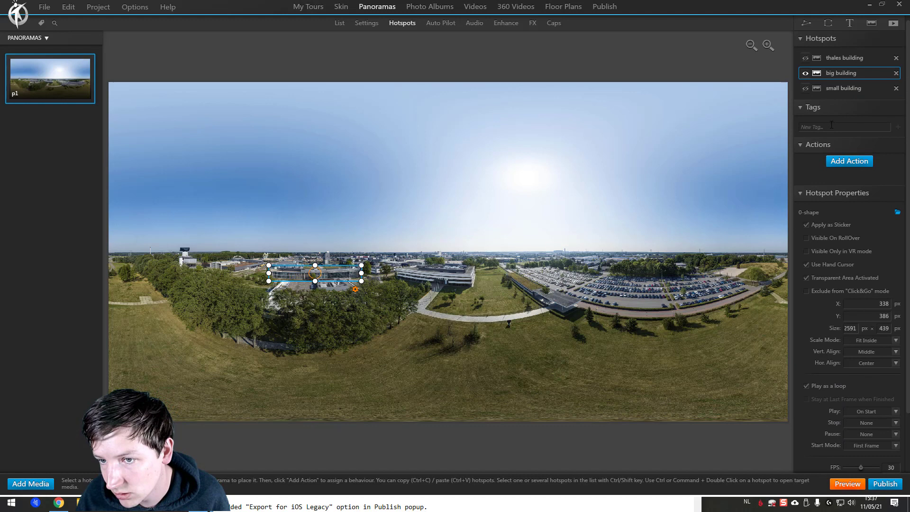
{"action": "type", "text": "building"}
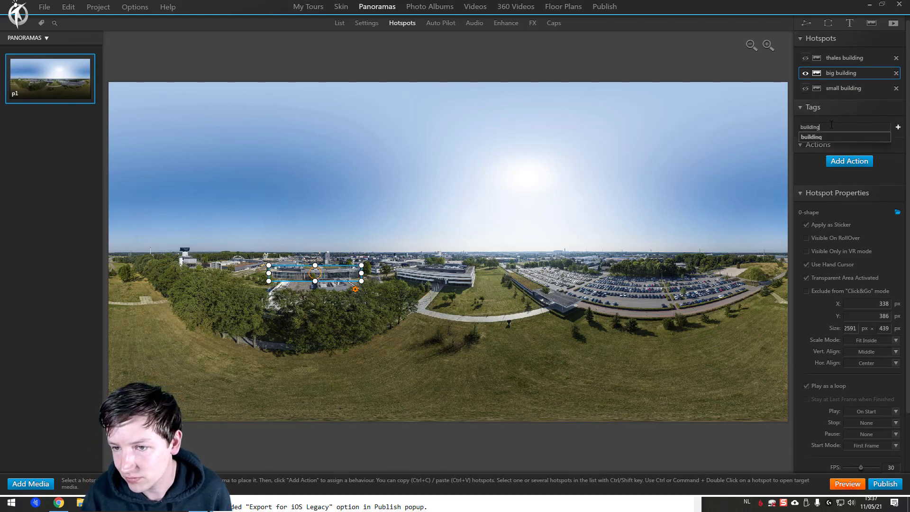
{"action": "key", "text": "Return"}
{"action": "left_click", "coordinate": [850, 58]}
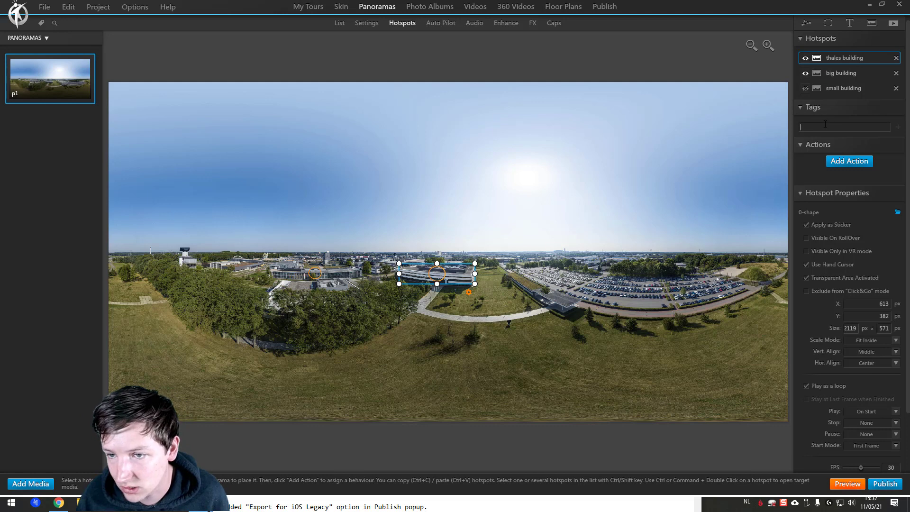
{"action": "type", "text": "building"}
{"action": "key", "text": "Return"}
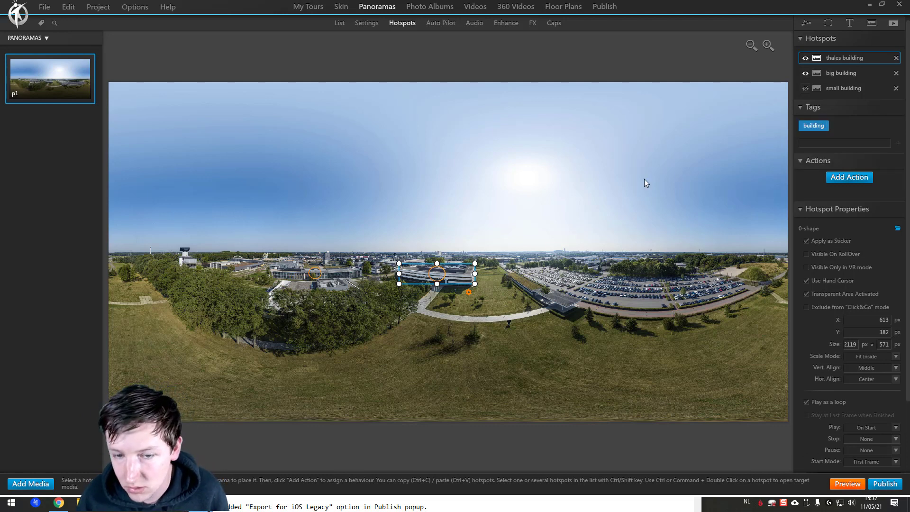
Tag the small building hotspot with 'building' as well.
{"action": "left_click", "coordinate": [840, 73]}
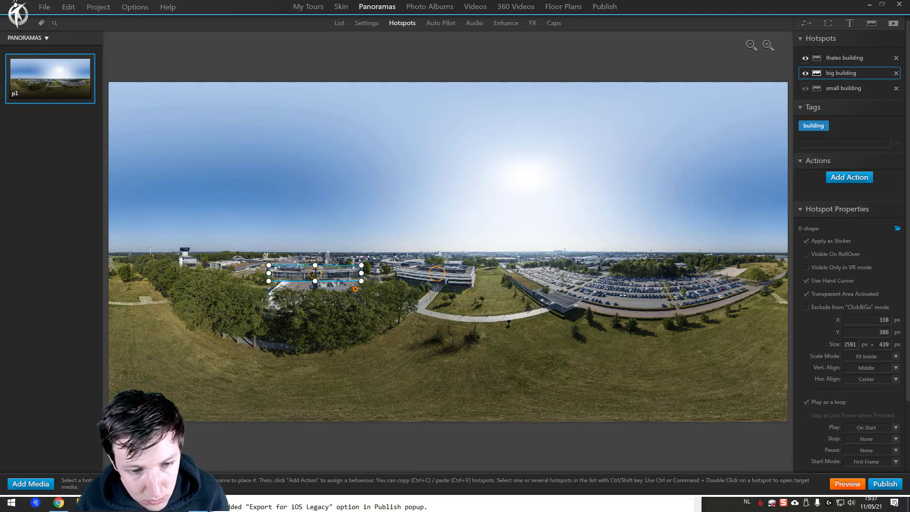
{"action": "left_click", "coordinate": [230, 270]}
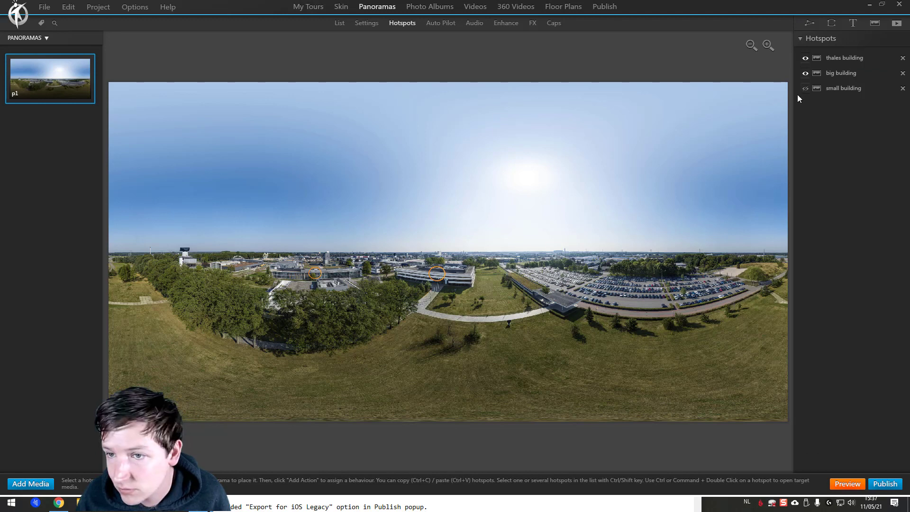
{"action": "left_click", "coordinate": [837, 88]}
{"action": "left_click", "coordinate": [827, 127]}
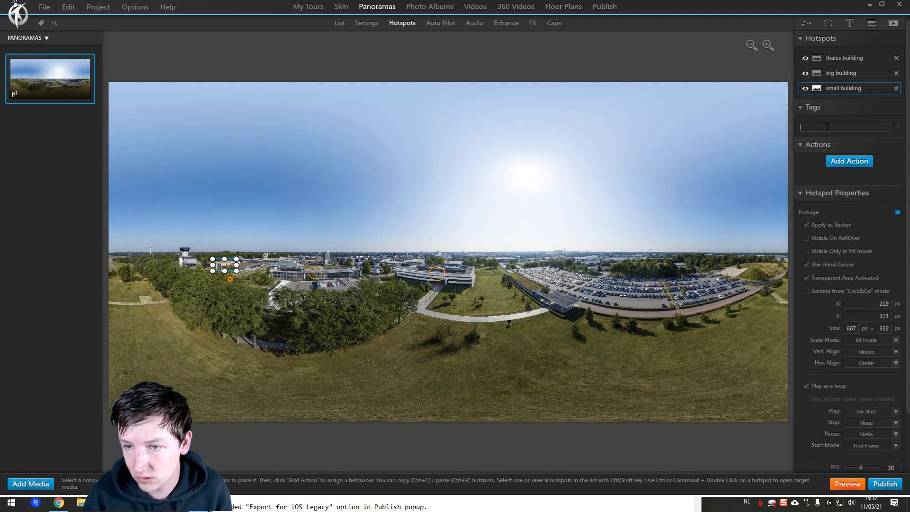
{"action": "type", "text": "building"}
{"action": "key", "text": "Return"}
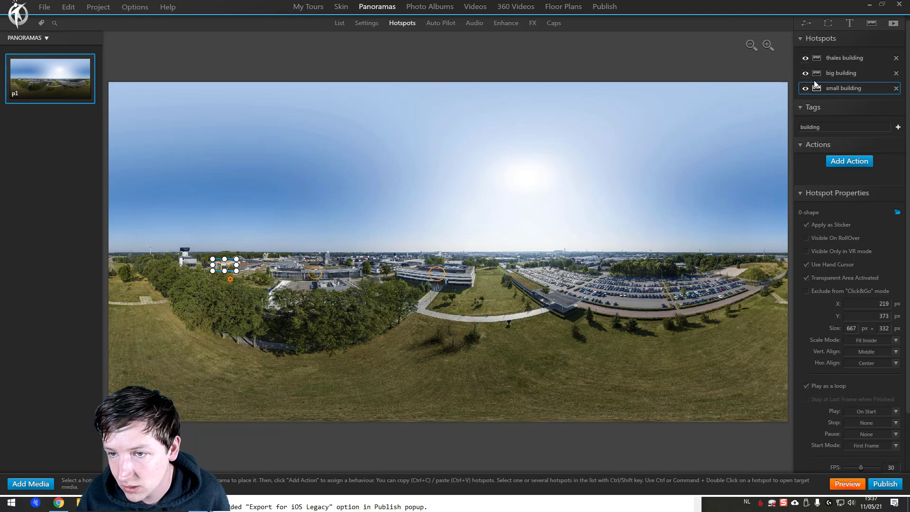
{"action": "left_click", "coordinate": [898, 128]}
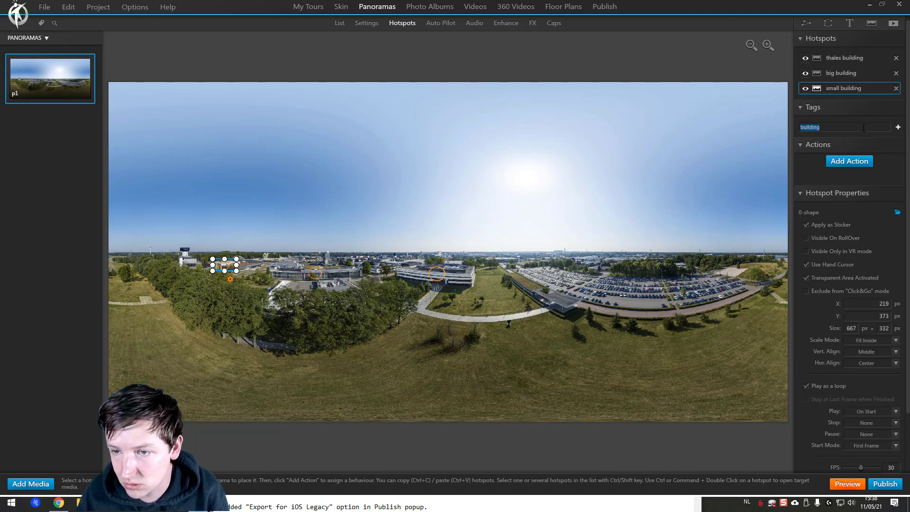
Hide the thales and big building hotspots in the editor and launch a preview.
{"action": "left_click", "coordinate": [843, 74]}
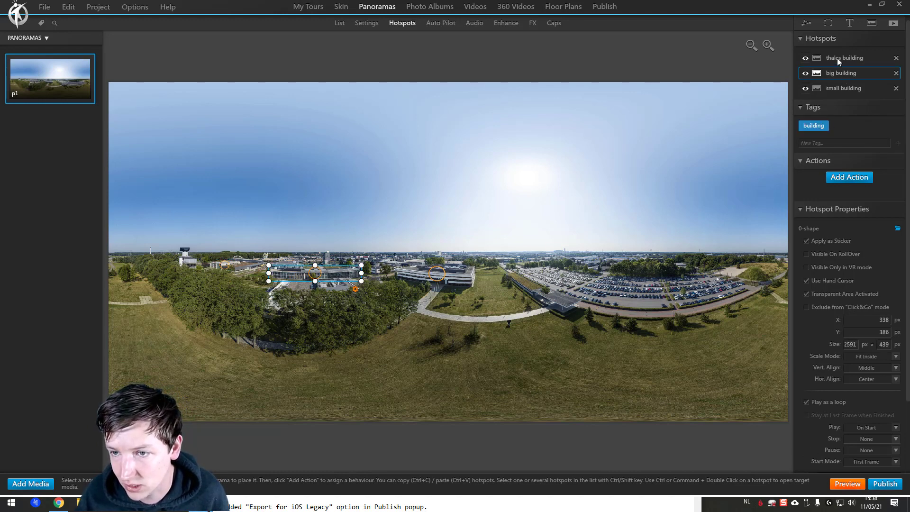
{"action": "left_click", "coordinate": [806, 58]}
{"action": "left_click", "coordinate": [805, 72]}
{"action": "left_click", "coordinate": [806, 90]}
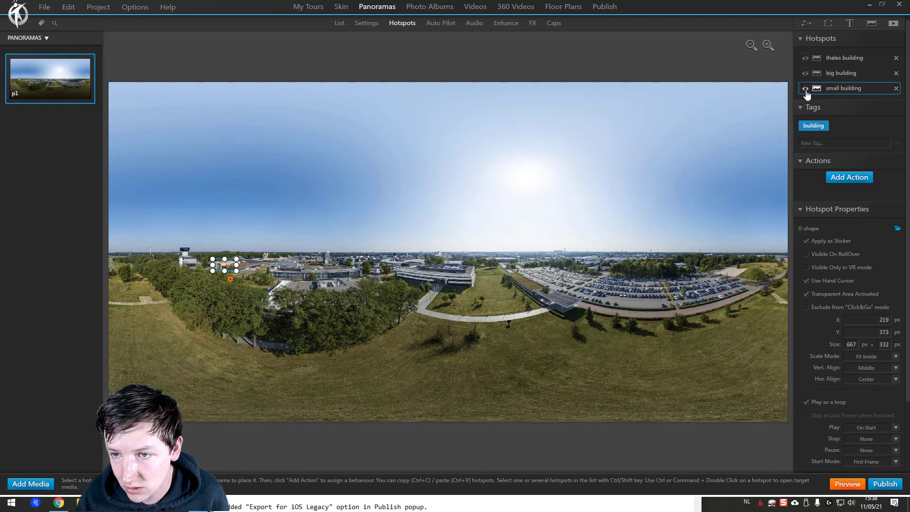
{"action": "left_click", "coordinate": [847, 75]}
{"action": "left_click", "coordinate": [841, 57]}
{"action": "left_click", "coordinate": [861, 484]}
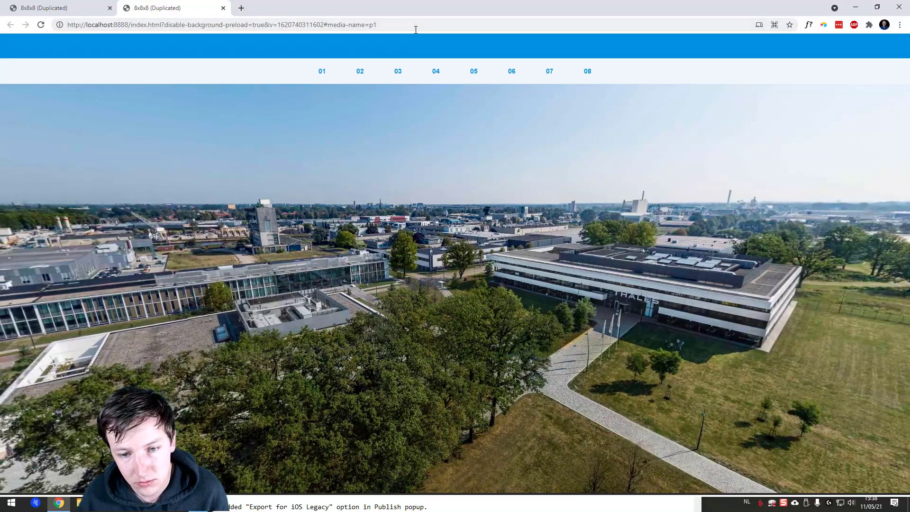
Load the tour with the #show-overlays-tags=building address hash.
{"action": "left_click_drag", "start_coordinate": [418, 23], "coordinate": [327, 25]}
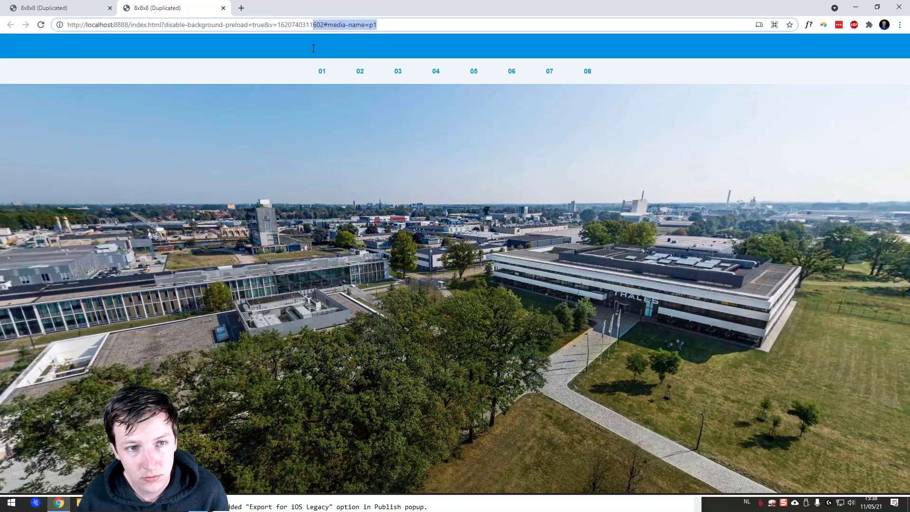
{"action": "type", "text": "show-overlays-tags=TAGS"}
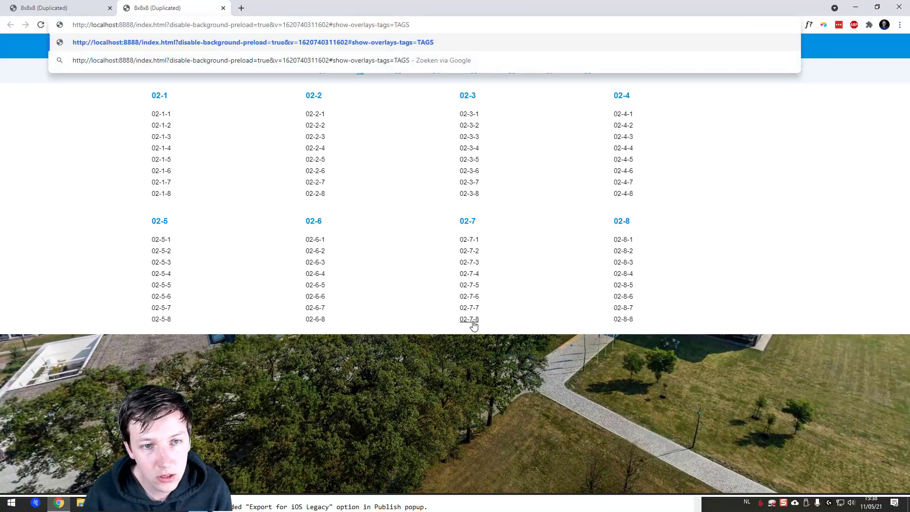
{"action": "key", "text": "BackSpace"}
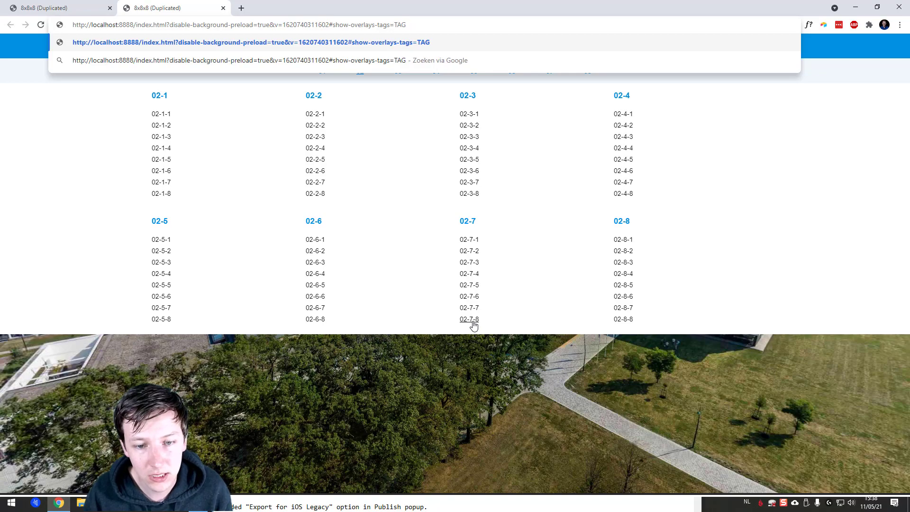
{"action": "key", "text": "BackSpace"}
{"action": "key", "text": "BackSpace"}
{"action": "key", "text": "BackSpace"}
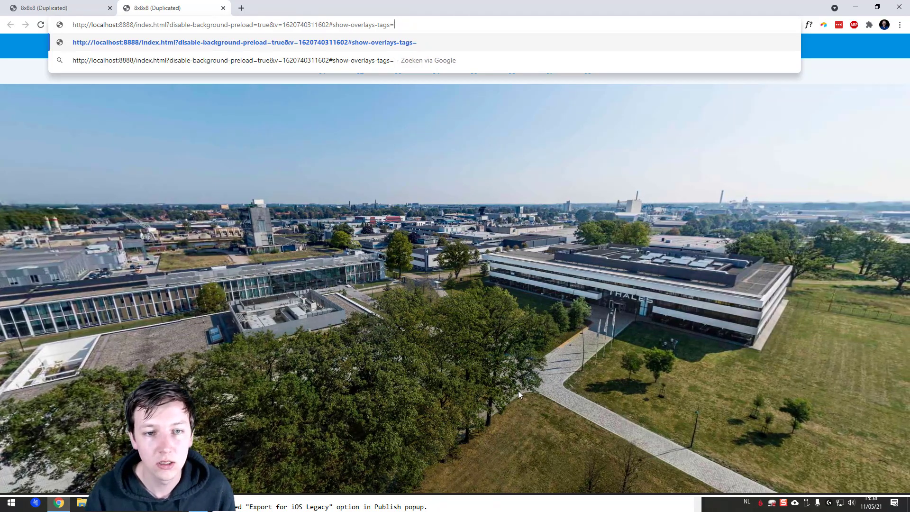
{"action": "type", "text": "building"}
{"action": "key", "text": "Return"}
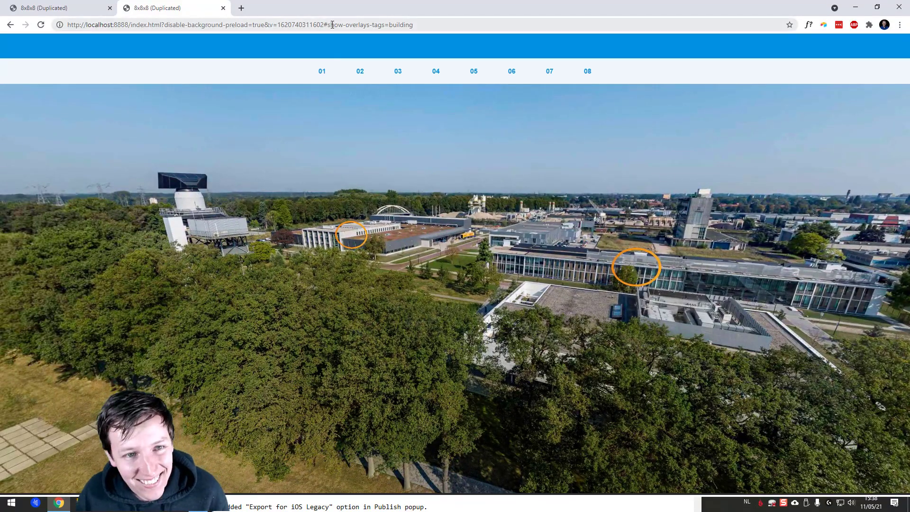
Test the tour with #hide-overlays-tags=building and reload it.
{"action": "double_click", "coordinate": [334, 25]}
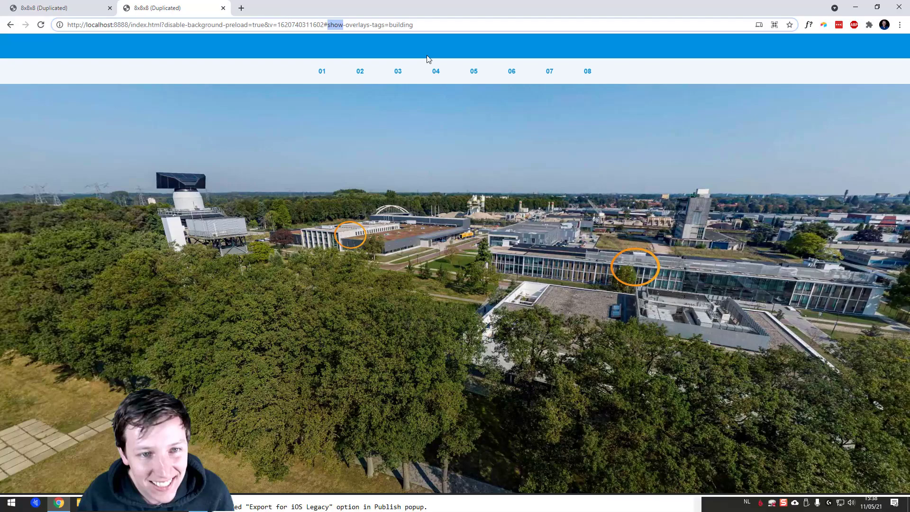
{"action": "key", "text": "BackSpace"}
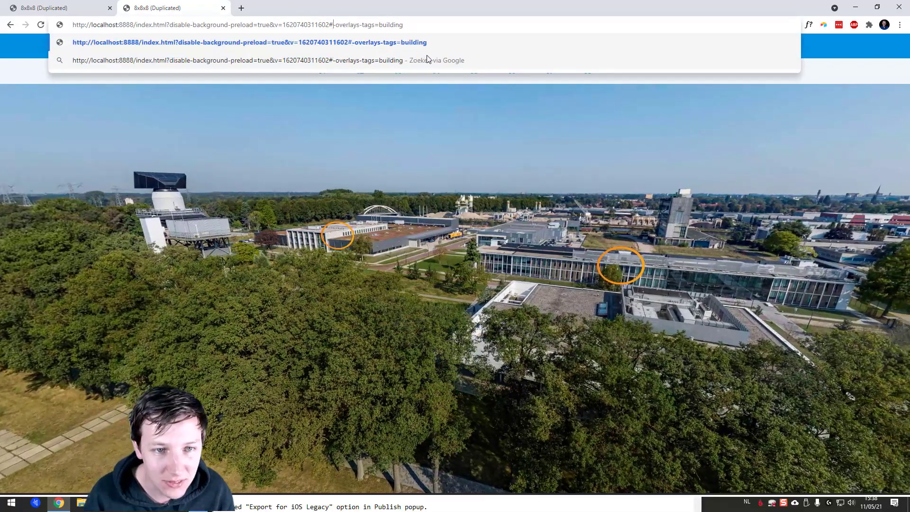
{"action": "type", "text": "hide"}
{"action": "key", "text": "Return"}
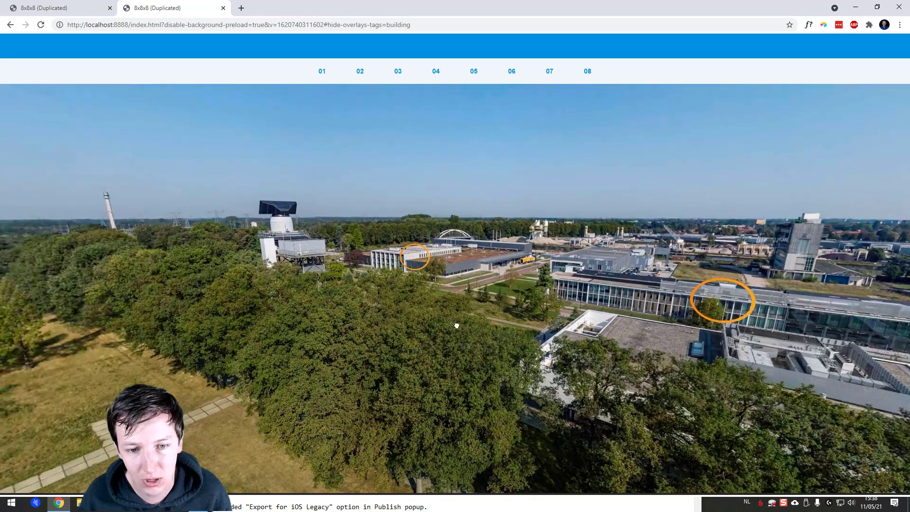
{"action": "left_click", "coordinate": [405, 25]}
{"action": "key", "text": "Return"}
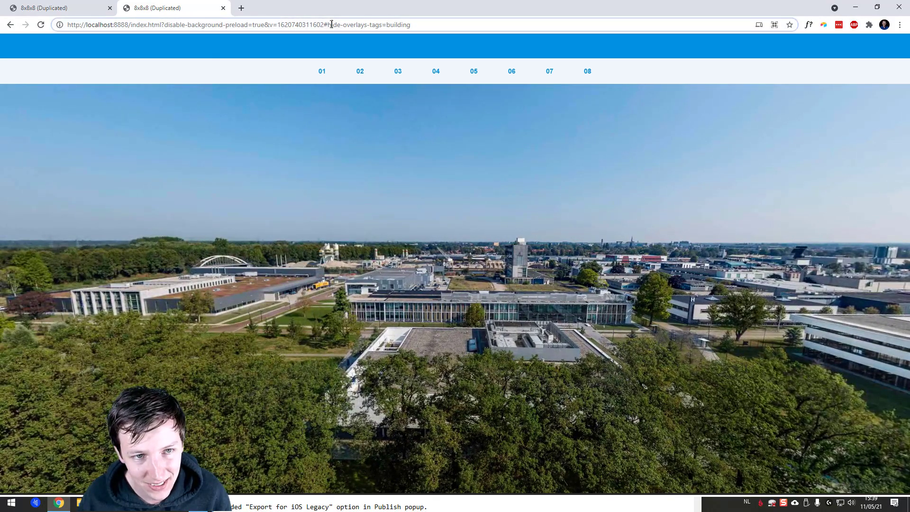
Switch the hash back to show-overlays-tags=building and reload the tour.
{"action": "double_click", "coordinate": [335, 24]}
{"action": "type", "text": "show"}
{"action": "key", "text": "Return"}
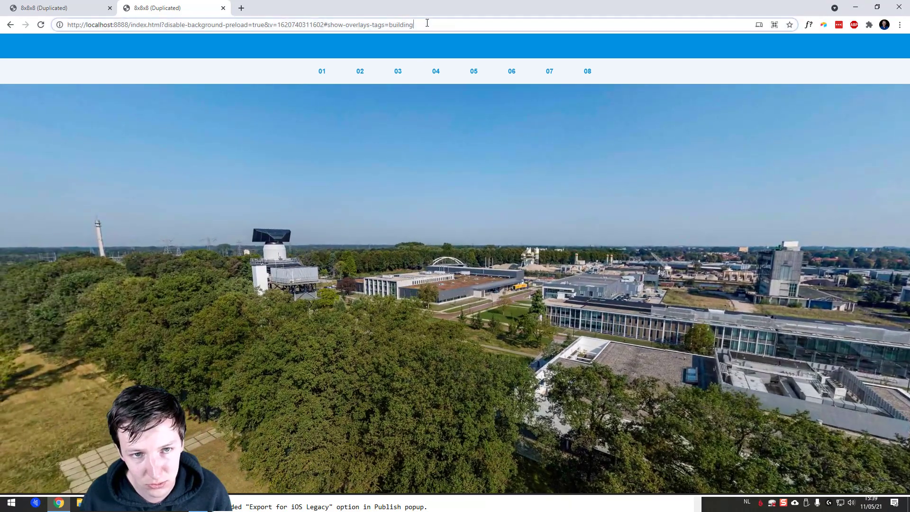
{"action": "left_click", "coordinate": [427, 24]}
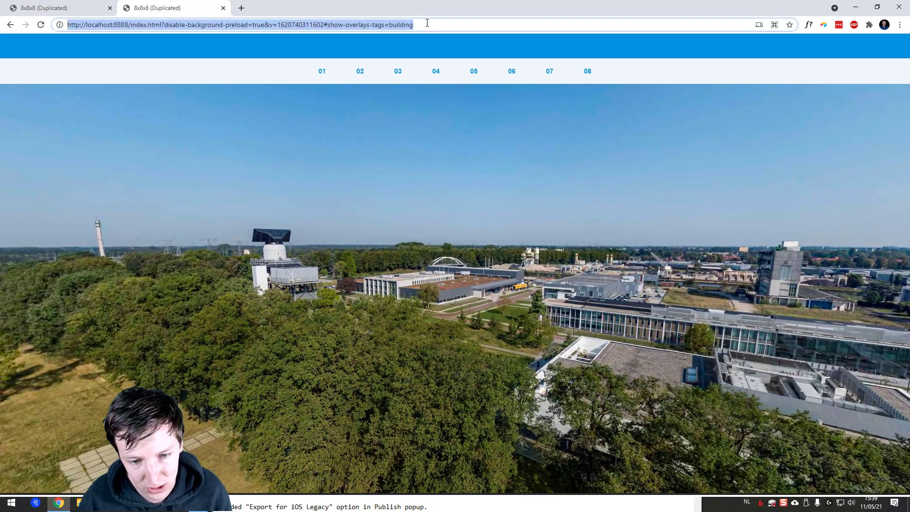
{"action": "key", "text": "Return"}
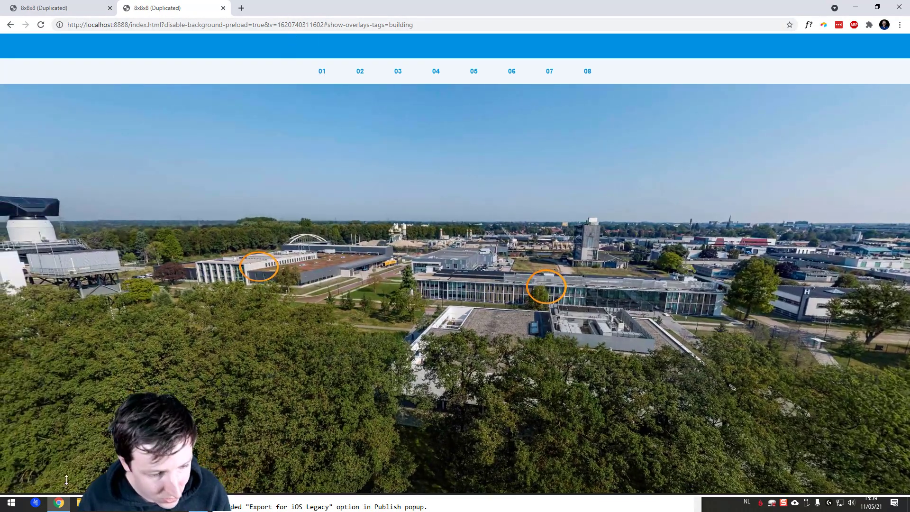
Insert a library element at the bottom of the tour skin.
{"action": "left_click", "coordinate": [65, 503]}
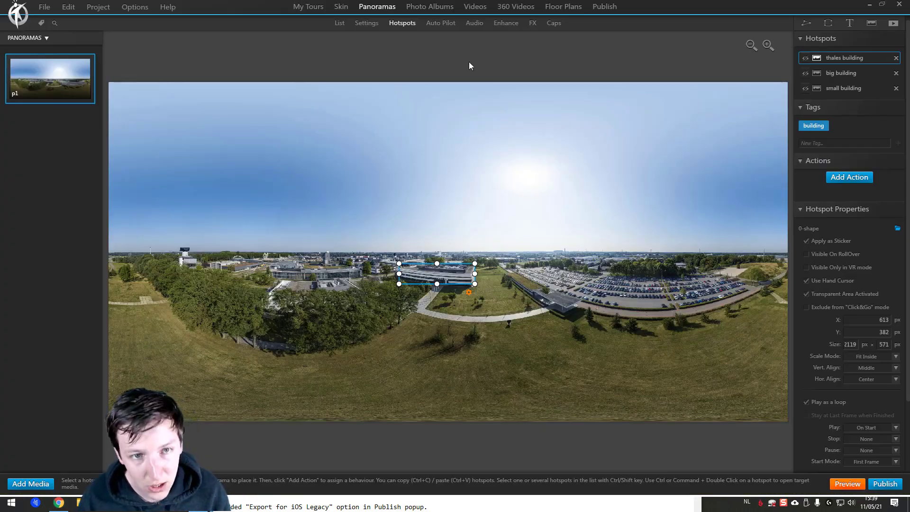
{"action": "left_click", "coordinate": [339, 9]}
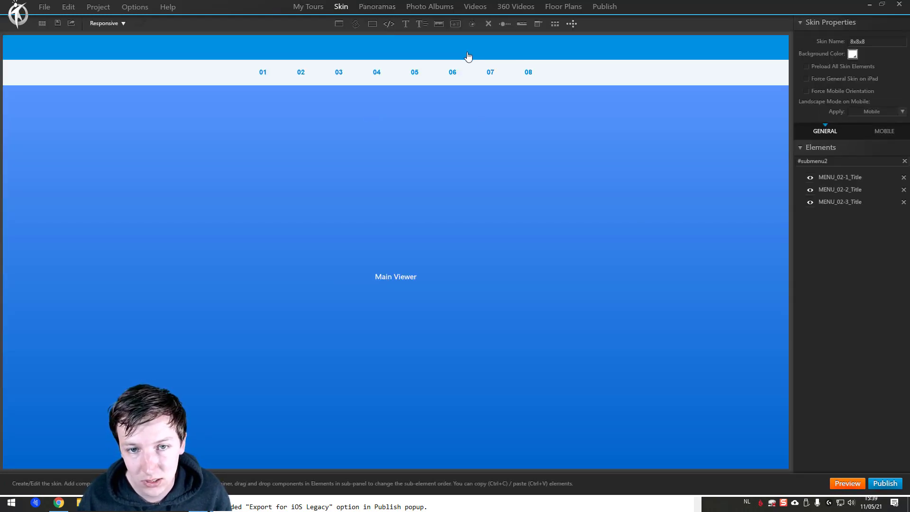
{"action": "key", "text": "ctrl+l"}
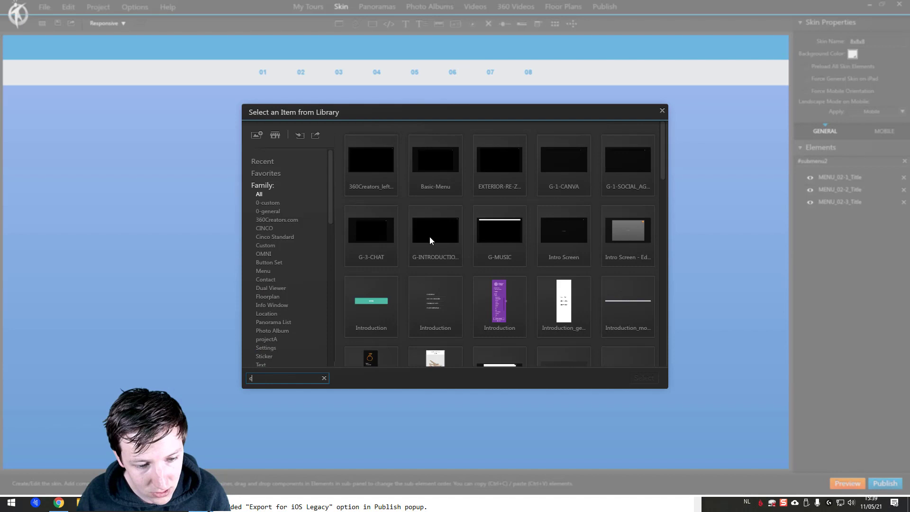
{"action": "double_click", "coordinate": [371, 171]}
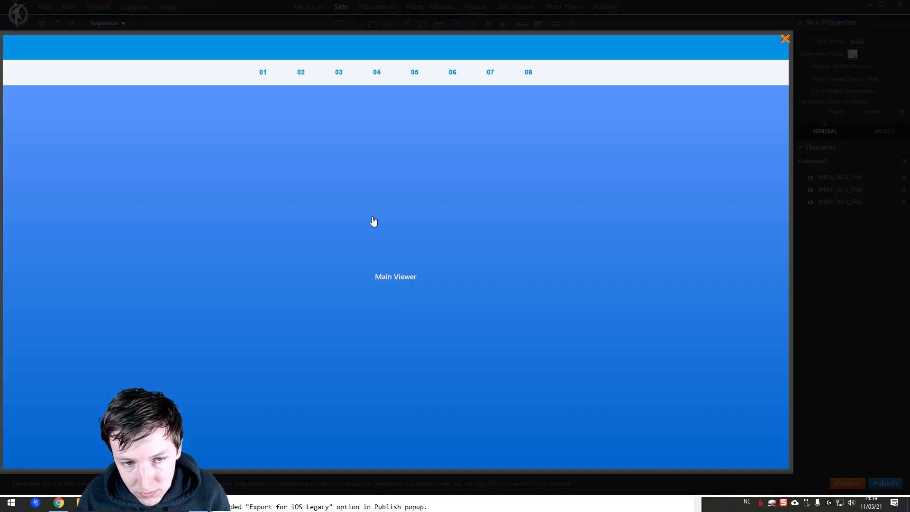
{"action": "left_click", "coordinate": [366, 438]}
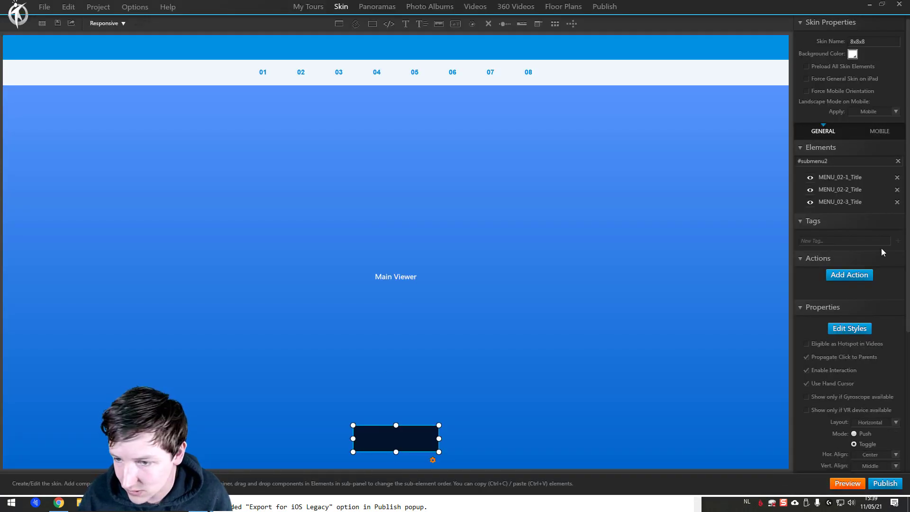
Give the dark button an Open URL action to #show-overlays-tags=building in the same tab.
{"action": "left_click", "coordinate": [845, 275]}
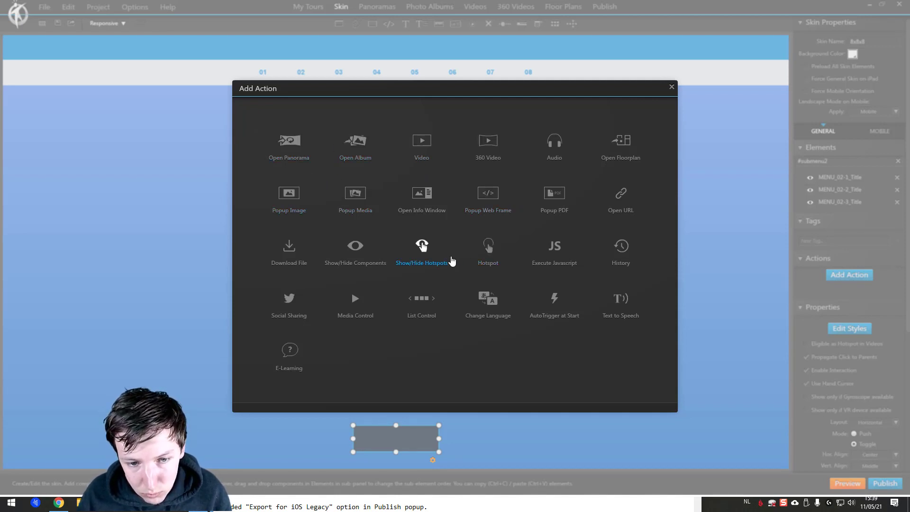
{"action": "left_click", "coordinate": [617, 194]}
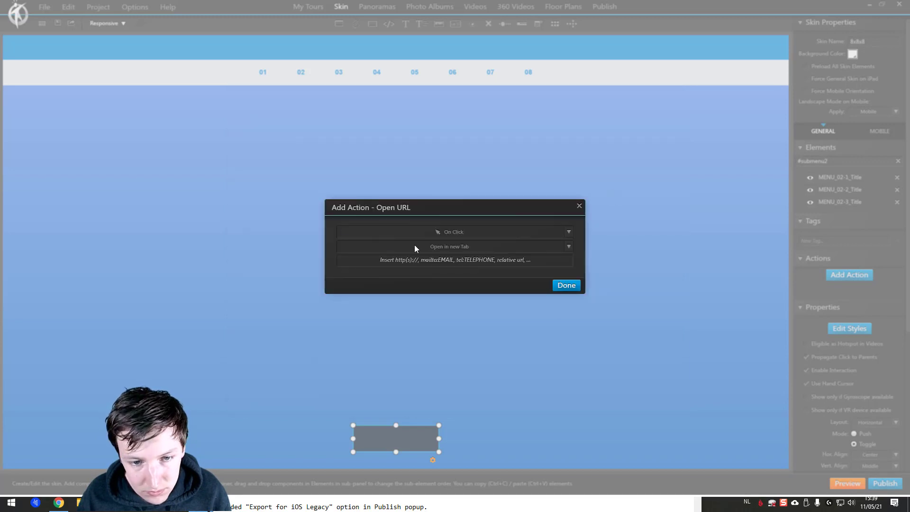
{"action": "left_click", "coordinate": [438, 264]}
{"action": "type", "text": "show-overlays-tags=TAGS"}
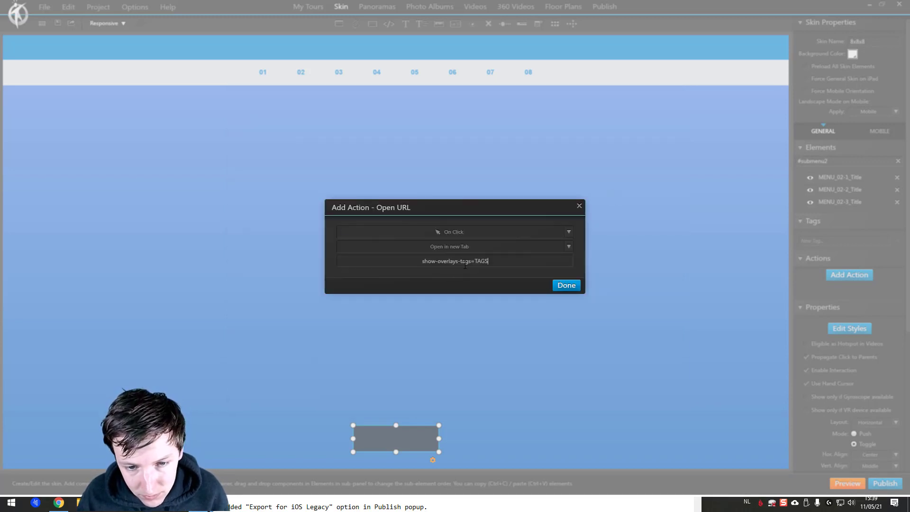
{"action": "key", "text": "Home"}
{"action": "type", "text": "#"}
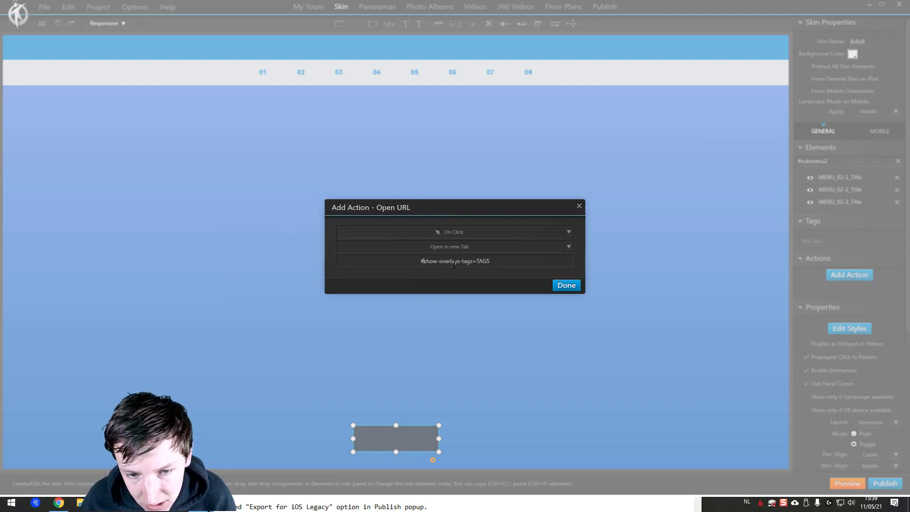
{"action": "key", "text": "BackSpace"}
{"action": "key", "text": "BackSpace"}
{"action": "key", "text": "BackSpace"}
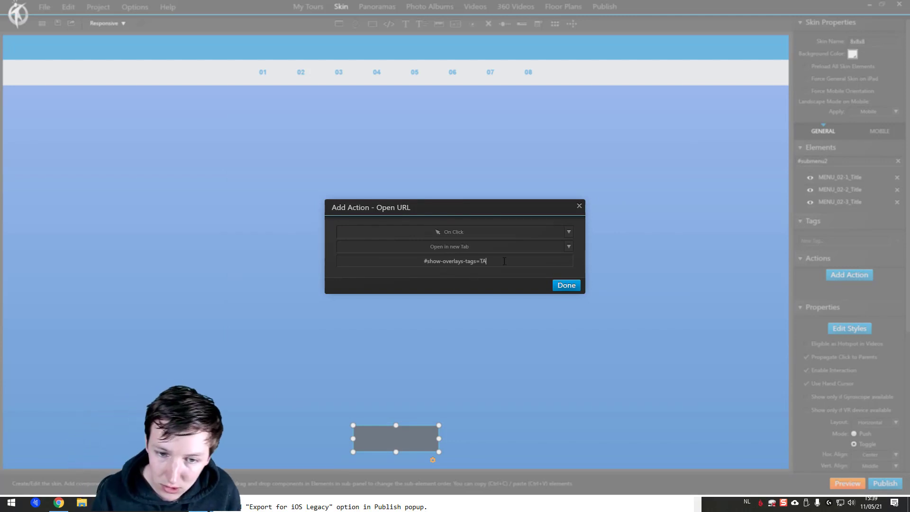
{"action": "type", "text": "building"}
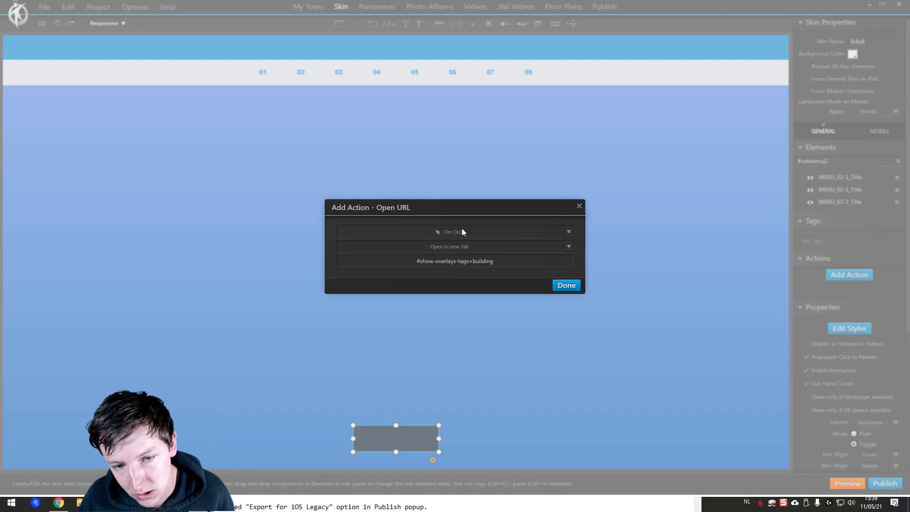
{"action": "left_click", "coordinate": [444, 247]}
{"action": "left_click", "coordinate": [410, 266]}
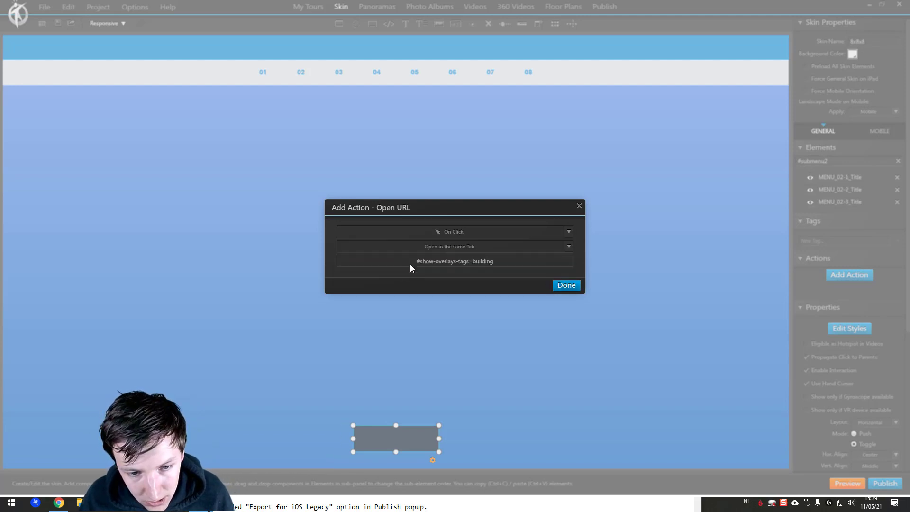
{"action": "left_click", "coordinate": [567, 285]}
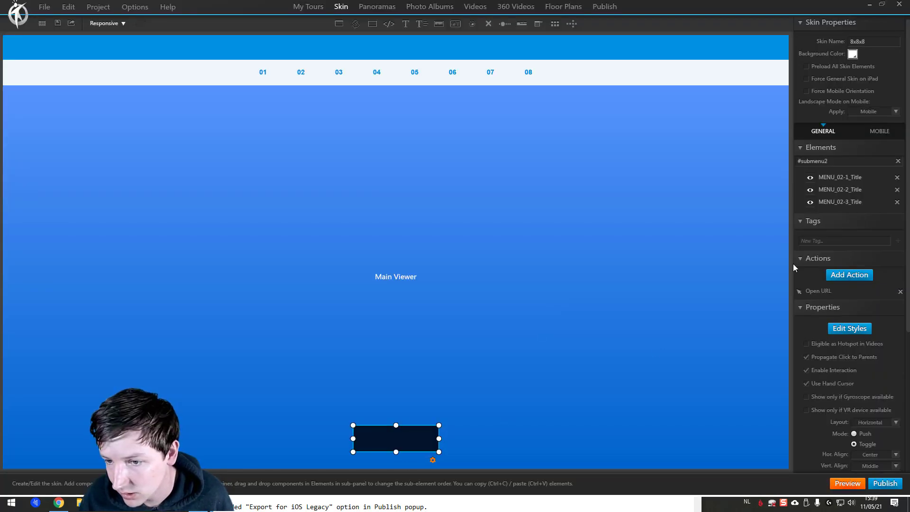
{"action": "left_click", "coordinate": [458, 441]}
Duplicate the dark button and label the two buttons show and hide.
{"action": "left_click", "coordinate": [415, 441]}
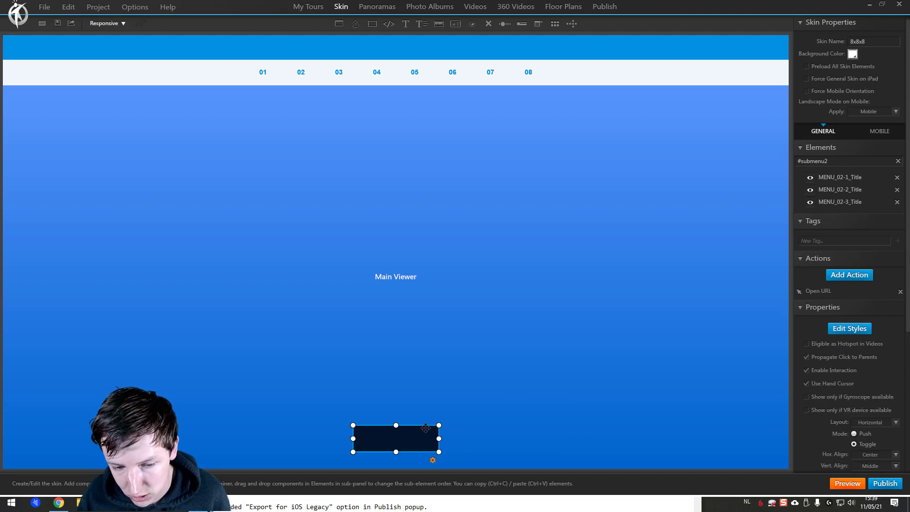
{"action": "key", "text": "ctrl+c"}
{"action": "key", "text": "ctrl+v"}
{"action": "left_click", "coordinate": [439, 450]}
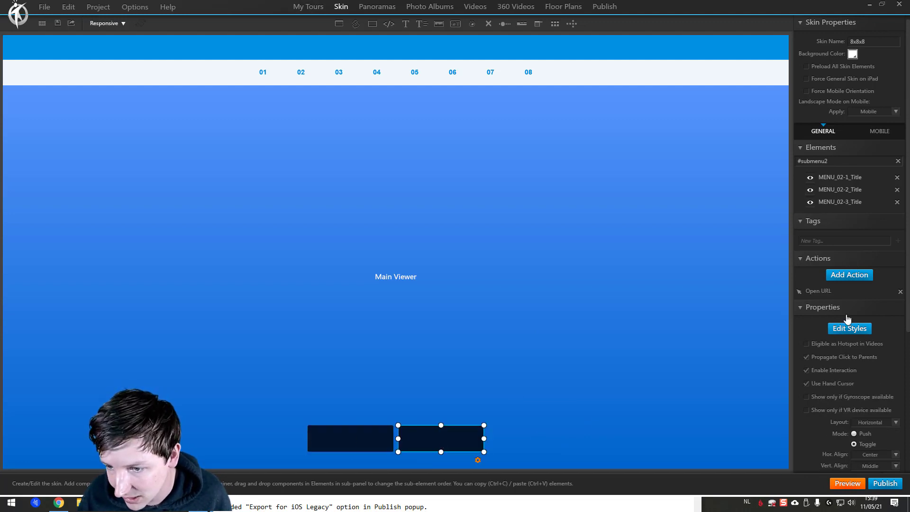
{"action": "left_click", "coordinate": [842, 334]}
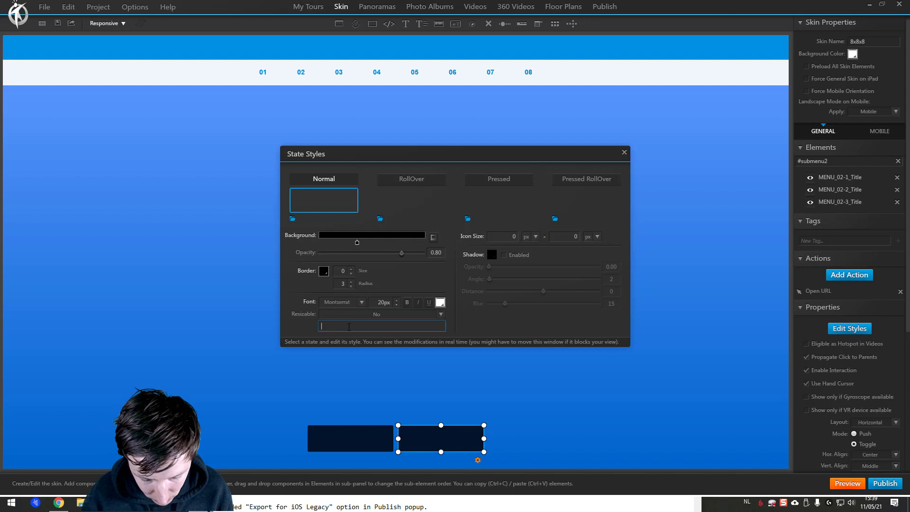
{"action": "type", "text": "hide"}
{"action": "left_click", "coordinate": [336, 428]}
{"action": "left_click", "coordinate": [354, 324]}
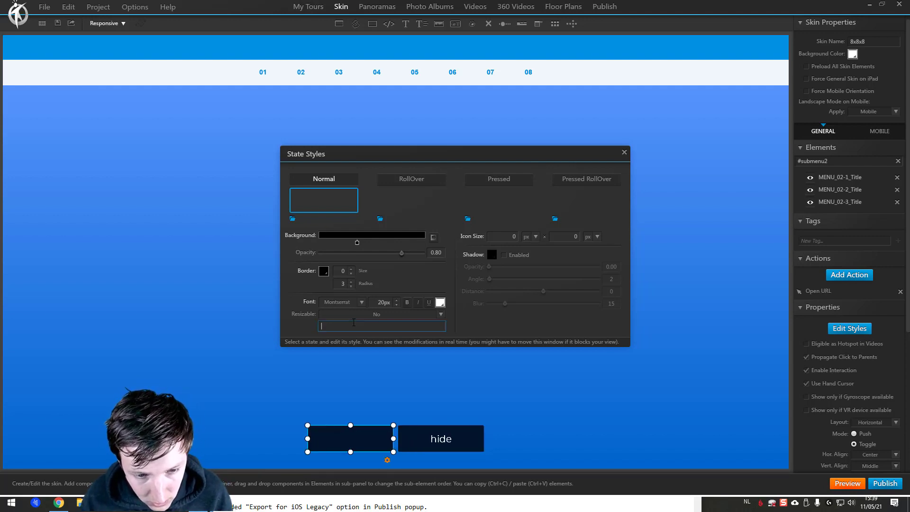
{"action": "type", "text": "show"}
{"action": "left_click", "coordinate": [438, 430]}
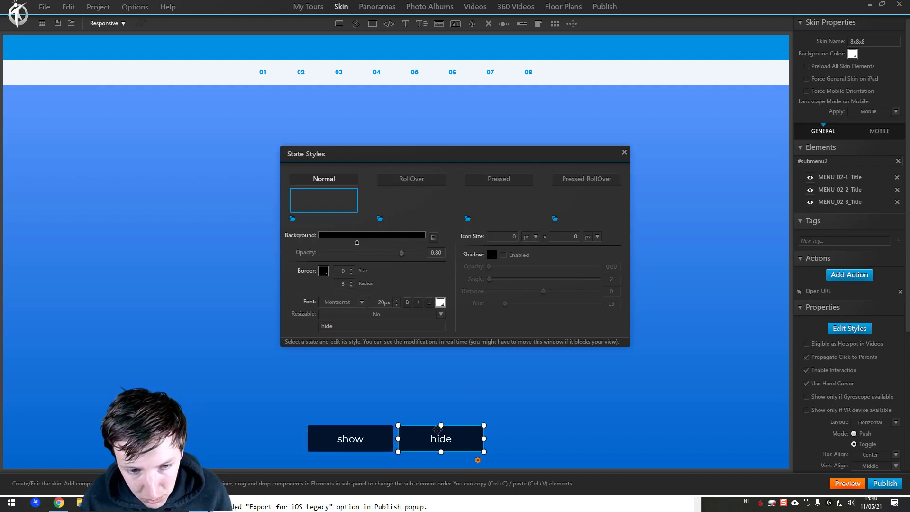
{"action": "left_click", "coordinate": [625, 152]}
Point the hide button's Open URL to #hide-overlays-tags=building and preview the tour.
{"action": "double_click", "coordinate": [824, 291]}
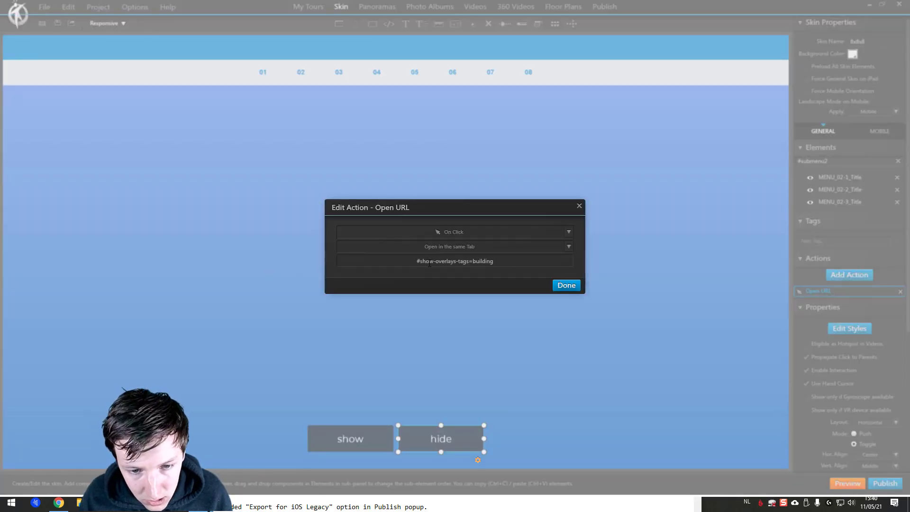
{"action": "key", "text": "Delete"}
{"action": "key", "text": "Delete"}
{"action": "key", "text": "Delete"}
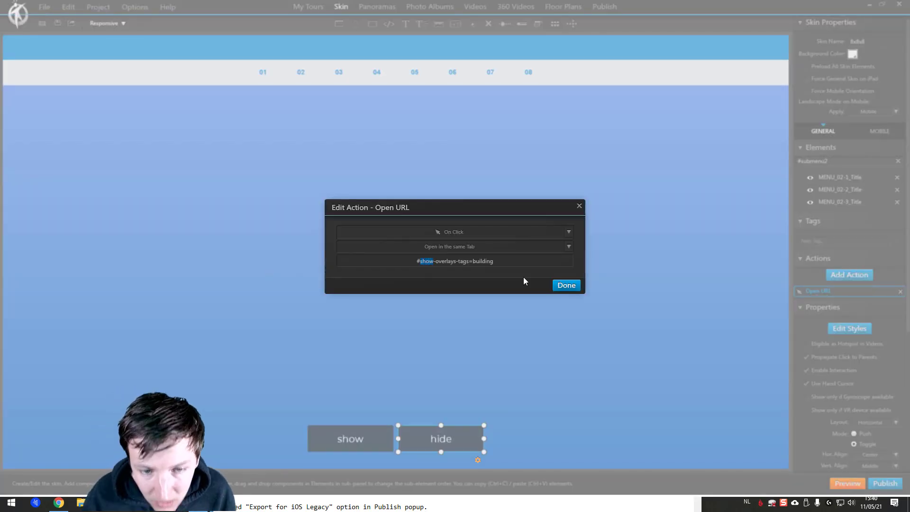
{"action": "type", "text": "hide"}
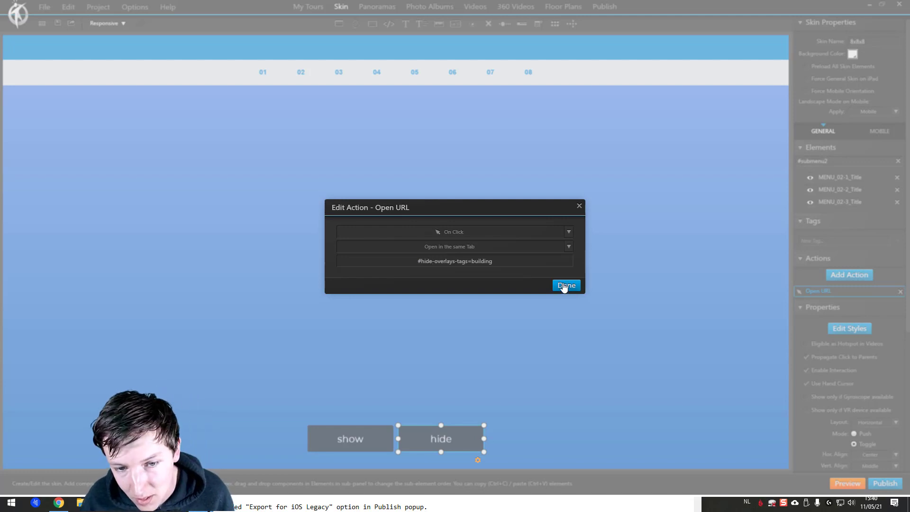
{"action": "left_click", "coordinate": [566, 285]}
{"action": "left_click", "coordinate": [845, 483]}
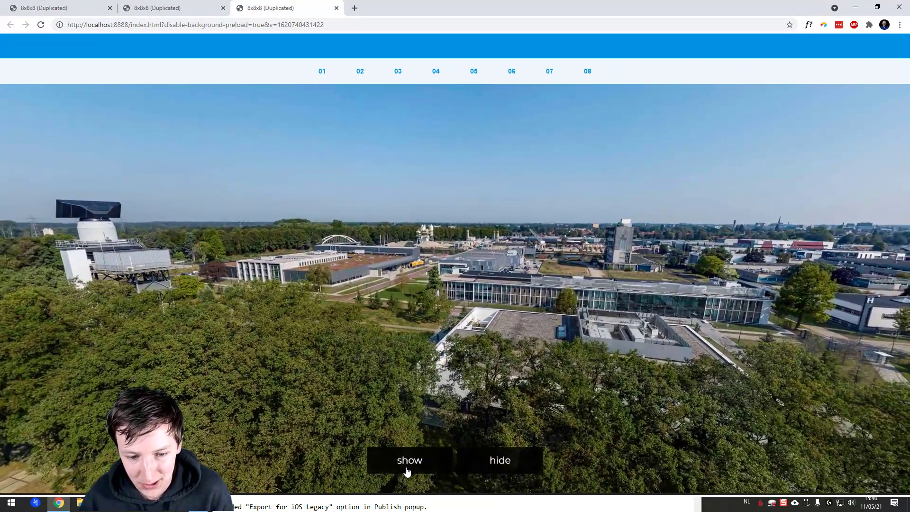
Toggle the building hotspots on and off repeatedly, then turn the panorama left and right.
{"action": "left_click", "coordinate": [409, 461]}
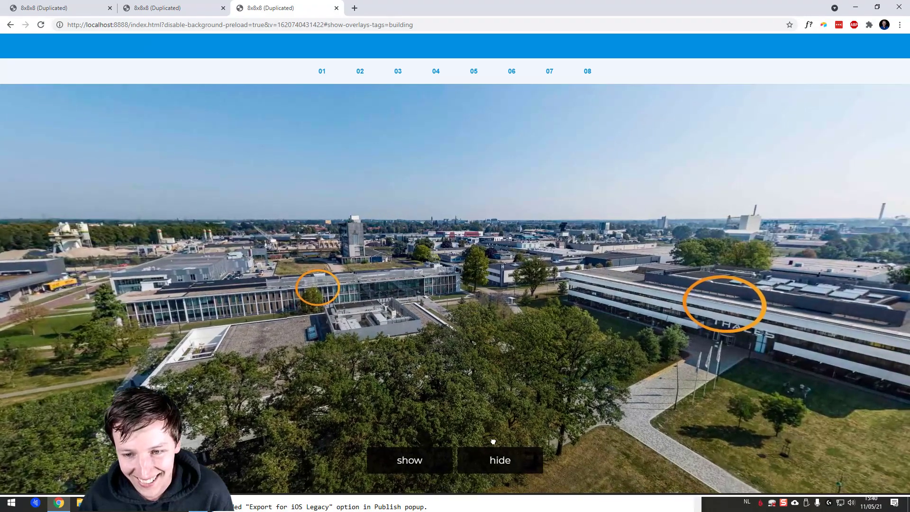
{"action": "left_click", "coordinate": [499, 461]}
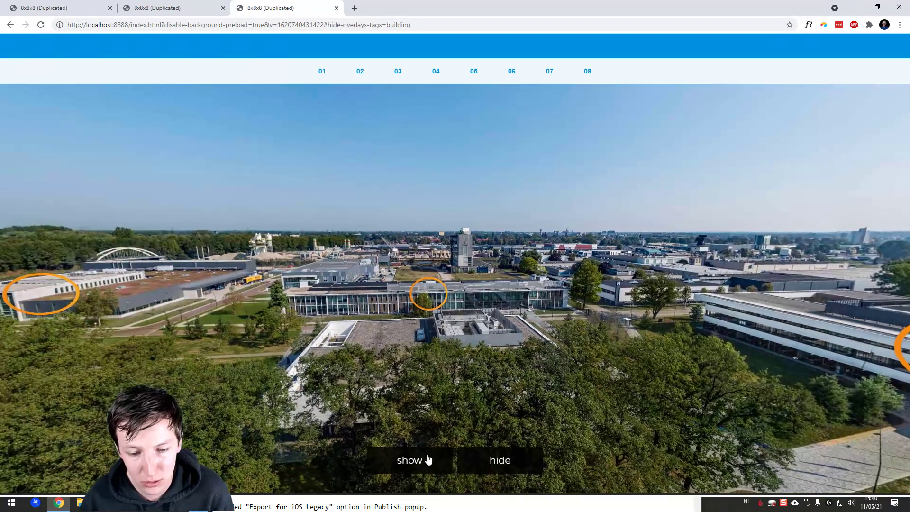
{"action": "left_click", "coordinate": [407, 463]}
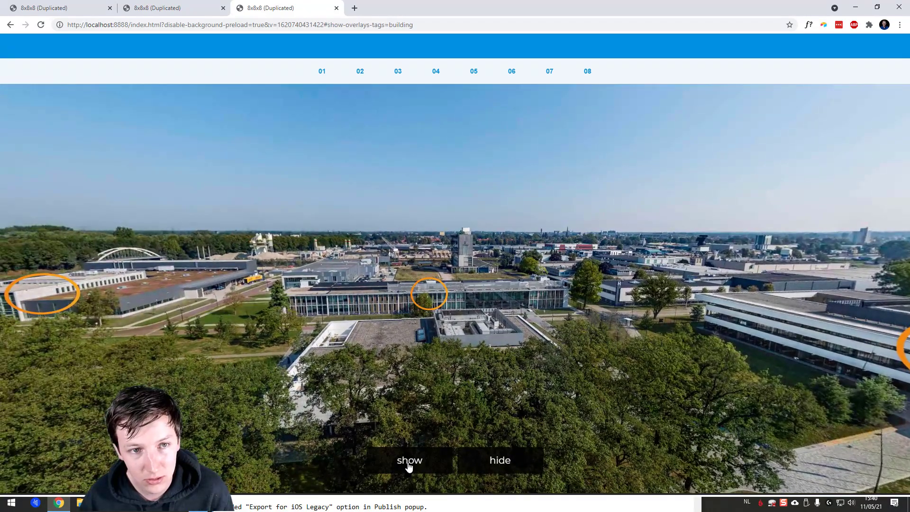
{"action": "left_click", "coordinate": [483, 464]}
{"action": "left_click", "coordinate": [427, 462]}
{"action": "left_click", "coordinate": [500, 460]}
{"action": "left_click", "coordinate": [408, 459]}
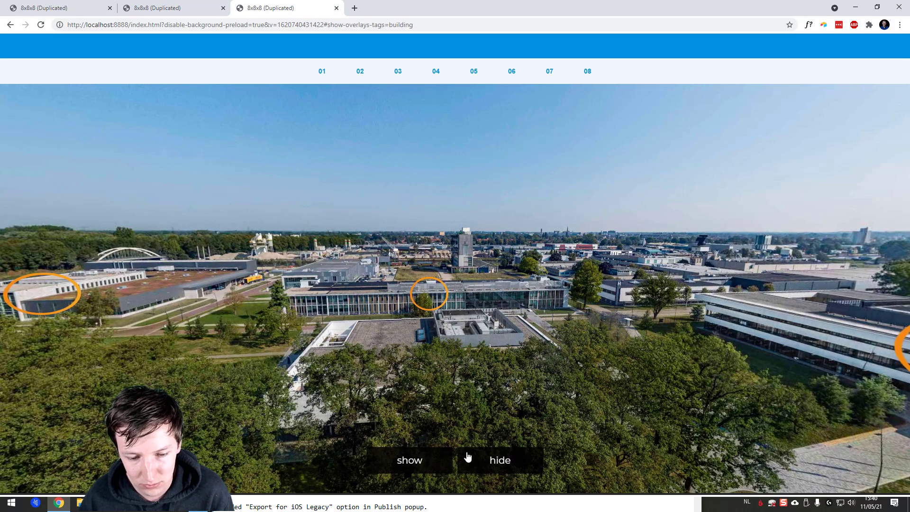
{"action": "left_click_drag", "start_coordinate": [371, 401], "coordinate": [724, 368]}
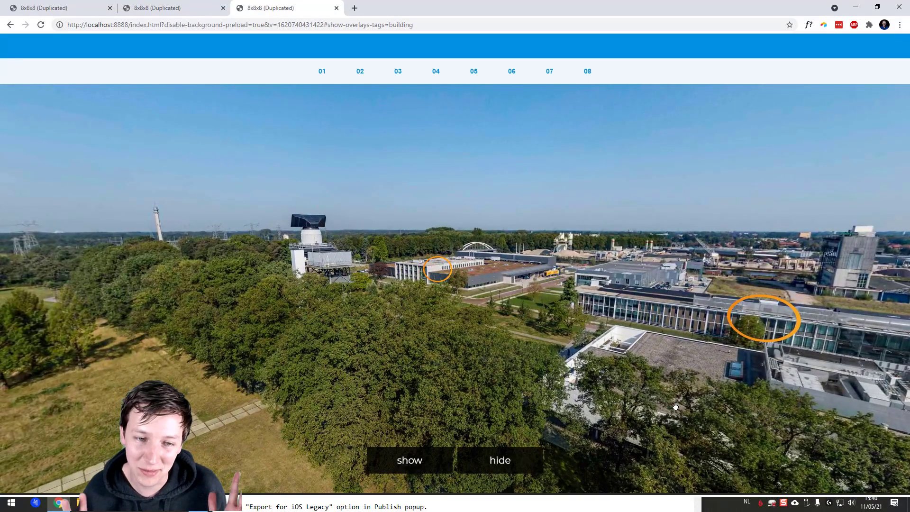
{"action": "left_click_drag", "start_coordinate": [675, 408], "coordinate": [392, 391]}
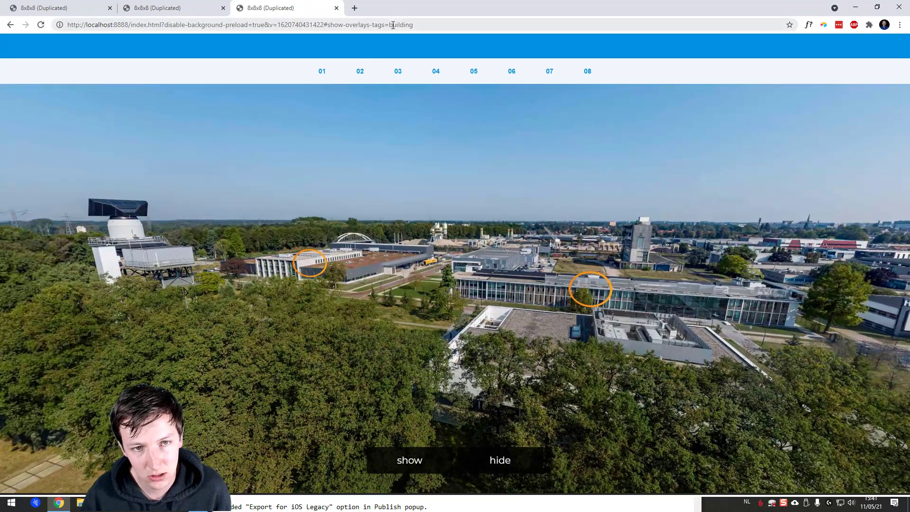
Change the address hash to show-overlays-tags=mainmenu, then to hide-overlays-tags=mainmenu, and reload.
{"action": "double_click", "coordinate": [392, 25]}
{"action": "type", "text": "mainmen"}
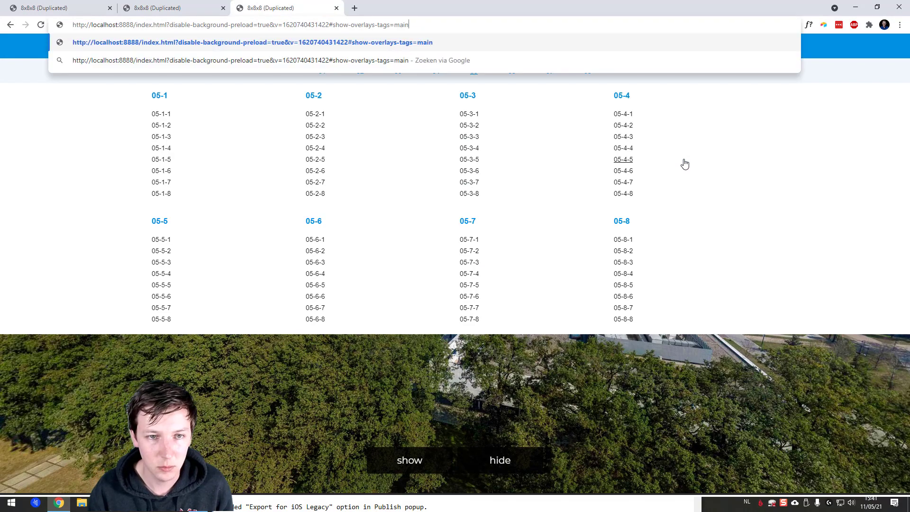
{"action": "type", "text": "u"}
{"action": "key", "text": "Return"}
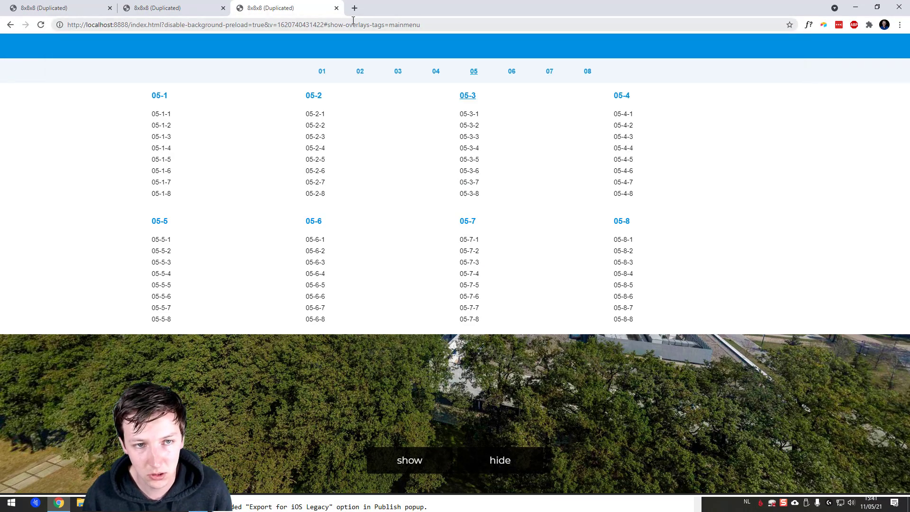
{"action": "double_click", "coordinate": [330, 29]}
{"action": "type", "text": "hide"}
{"action": "key", "text": "Return"}
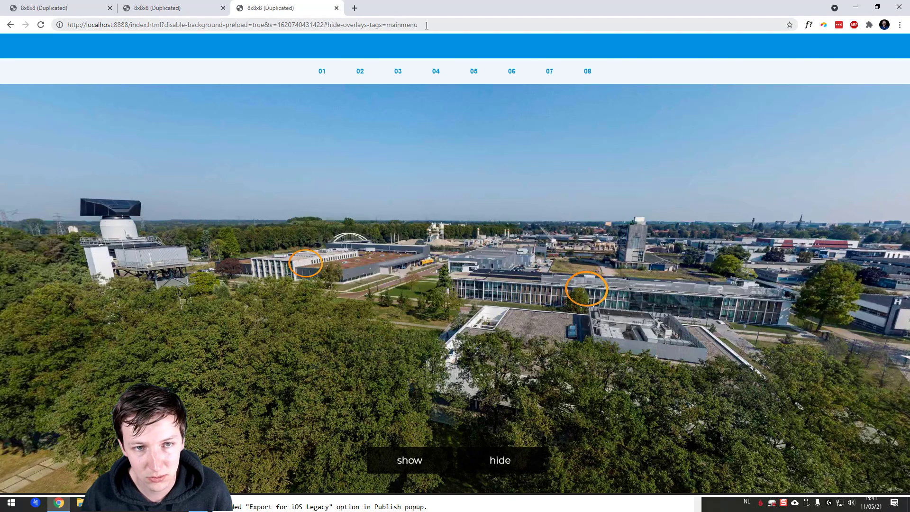
{"action": "left_click", "coordinate": [427, 25]}
{"action": "key", "text": "Return"}
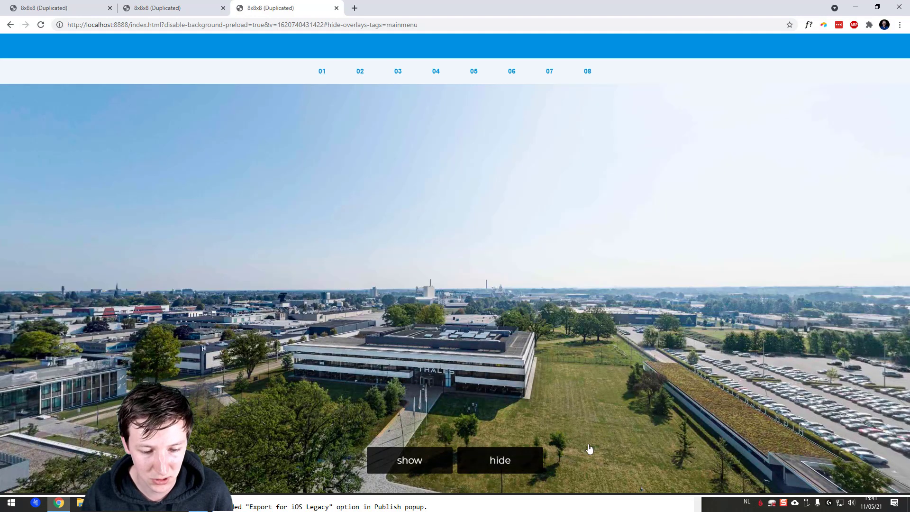
Turn the panorama, then bring up the beta release notes and move them to the right.
{"action": "left_click_drag", "start_coordinate": [588, 446], "coordinate": [679, 412]}
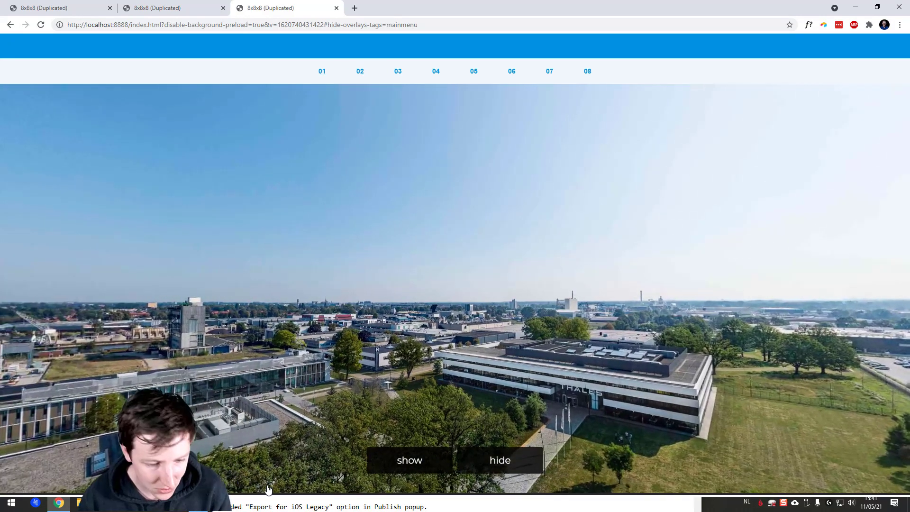
{"action": "key", "text": "alt+Tab"}
{"action": "left_click_drag", "start_coordinate": [475, 152], "coordinate": [773, 155]}
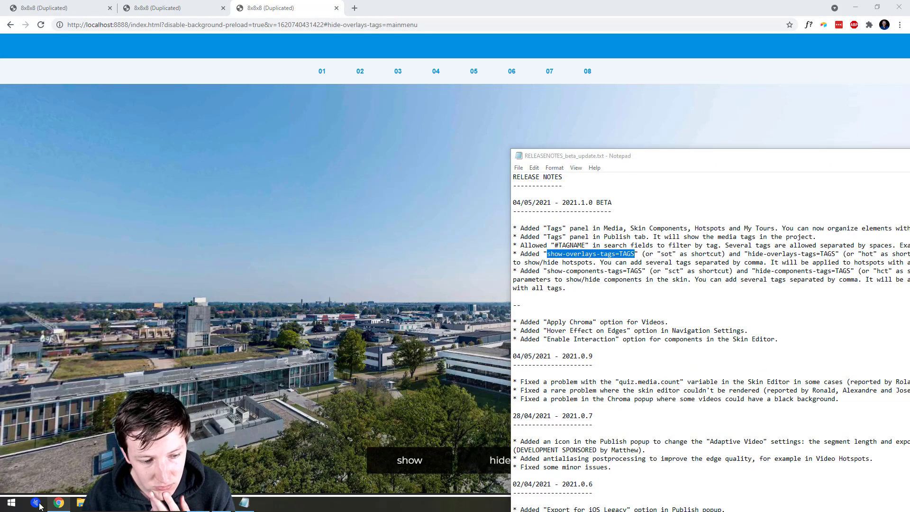
Return to the first preview tab, then bring the release notes fully into view and mark a Tags word.
{"action": "left_click", "coordinate": [352, 237]}
{"action": "key", "text": "ctrl+shift+Tab"}
{"action": "key", "text": "ctrl+shift+Tab"}
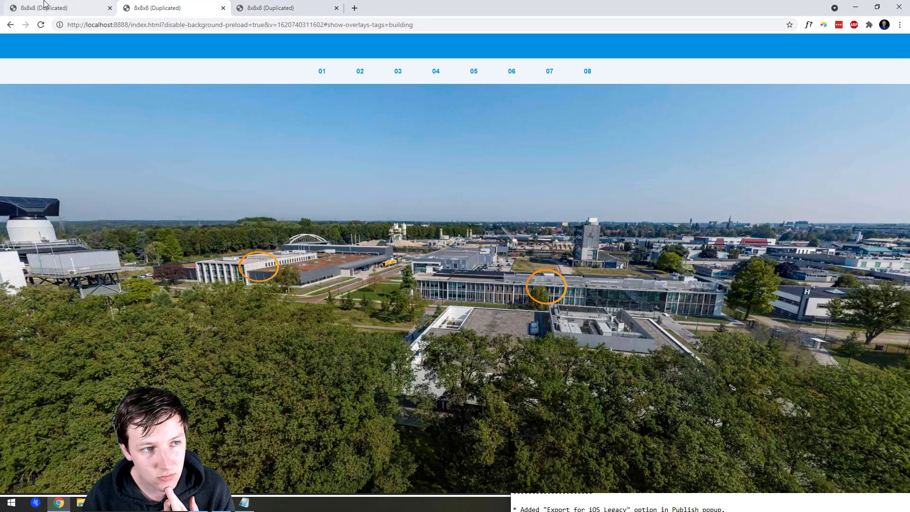
{"action": "left_click", "coordinate": [35, 503]}
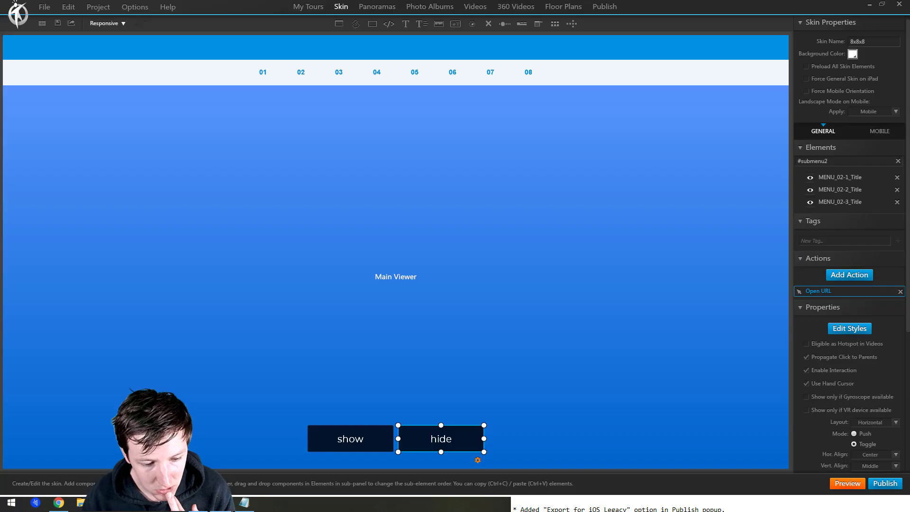
{"action": "left_click", "coordinate": [244, 503]}
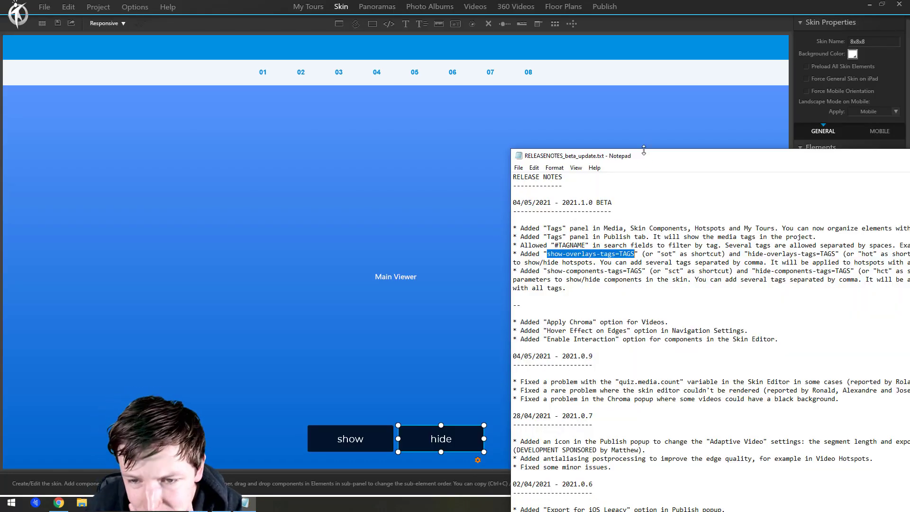
{"action": "left_click_drag", "start_coordinate": [590, 155], "coordinate": [397, 159]}
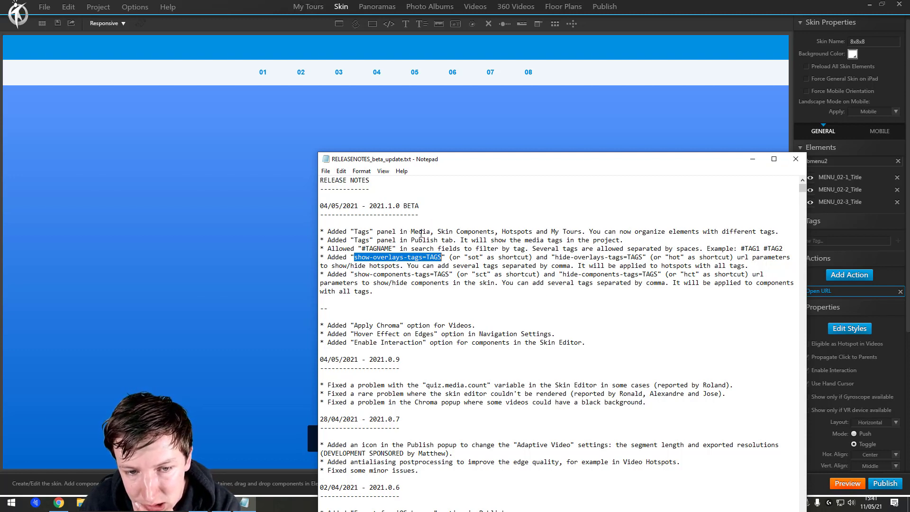
{"action": "double_click", "coordinate": [421, 233]}
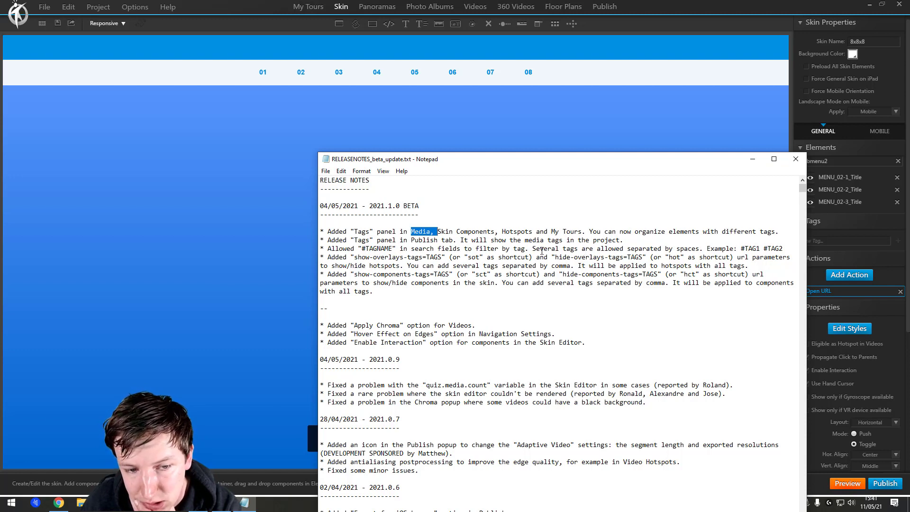
Browse the Publish section's Loading, Language and E-Learning pages, then open and cancel the Publish dialog.
{"action": "left_click", "coordinate": [604, 6]}
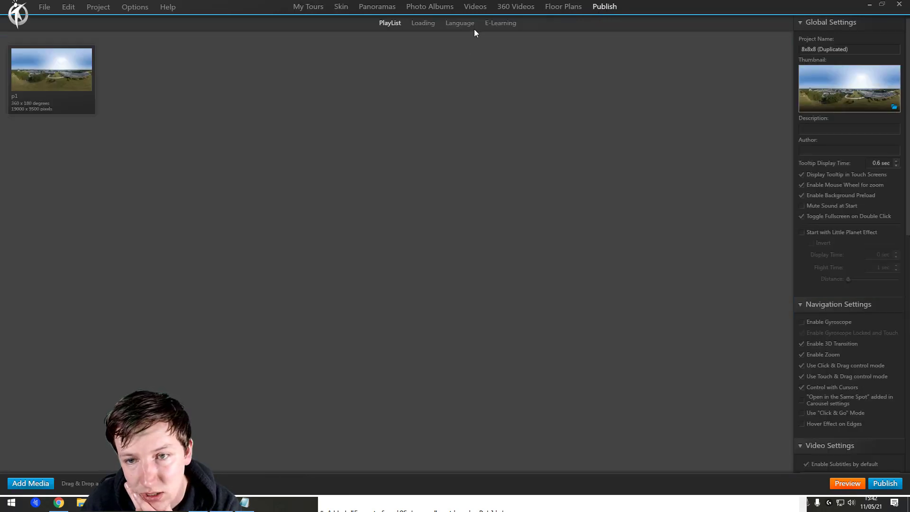
{"action": "scroll", "coordinate": [847, 384], "scroll_direction": "down", "scroll_amount": 10}
{"action": "scroll", "coordinate": [852, 423], "scroll_direction": "up", "scroll_amount": 10}
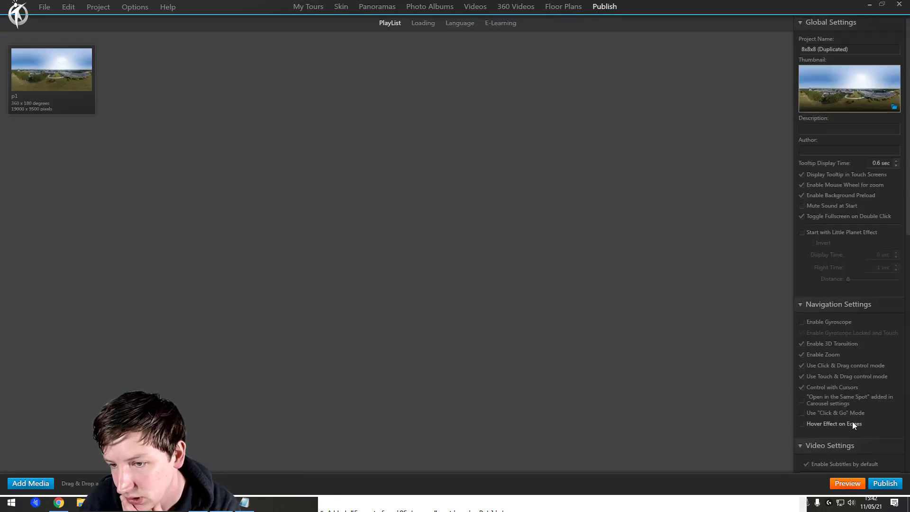
{"action": "mouse_move", "coordinate": [903, 225]}
{"action": "left_mouse_down"}
{"action": "mouse_move", "coordinate": [908, 364]}
{"action": "mouse_move", "coordinate": [897, 177]}
{"action": "left_mouse_up"}
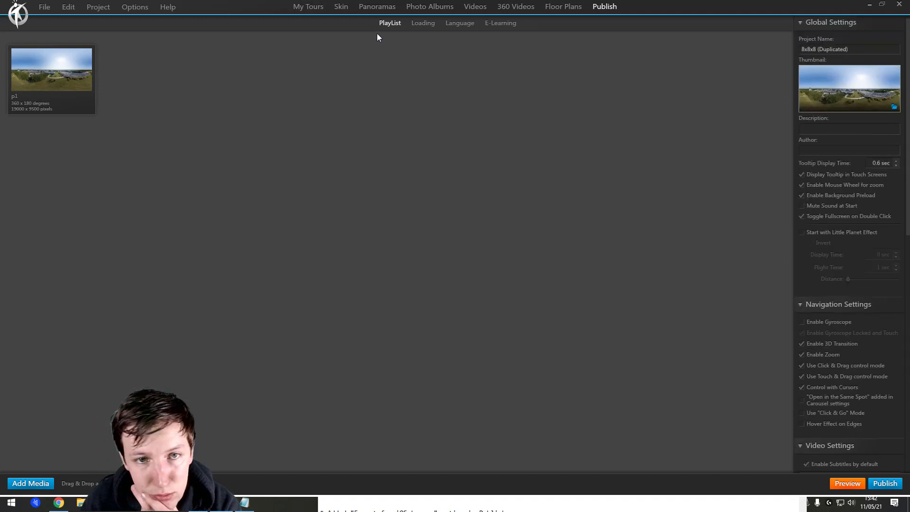
{"action": "left_click", "coordinate": [423, 22]}
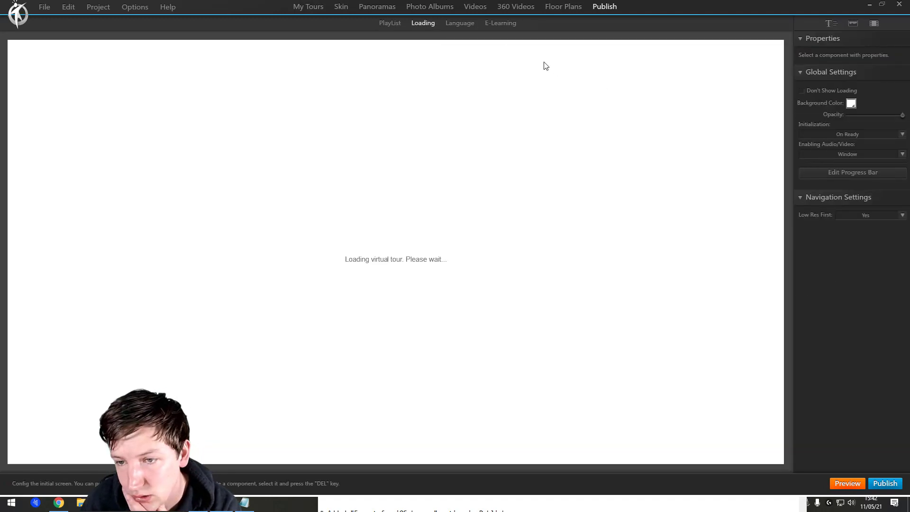
{"action": "left_click", "coordinate": [460, 24]}
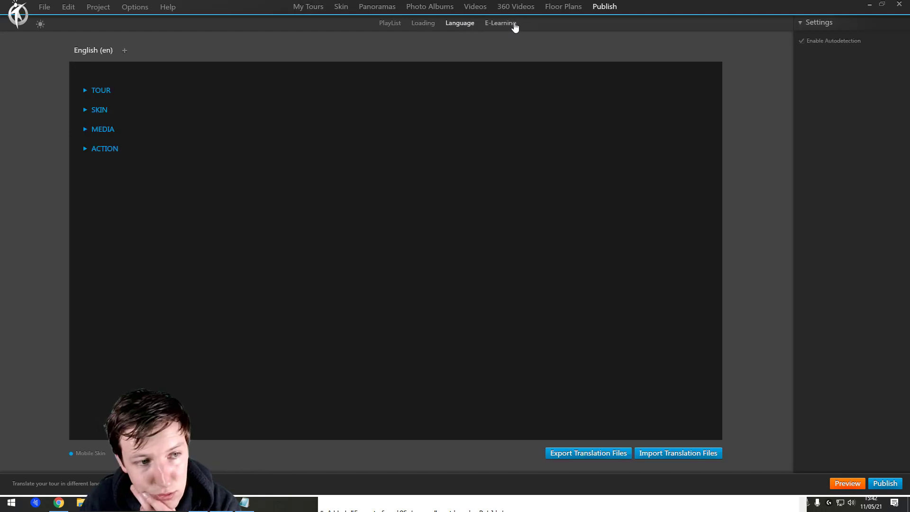
{"action": "left_click", "coordinate": [499, 23]}
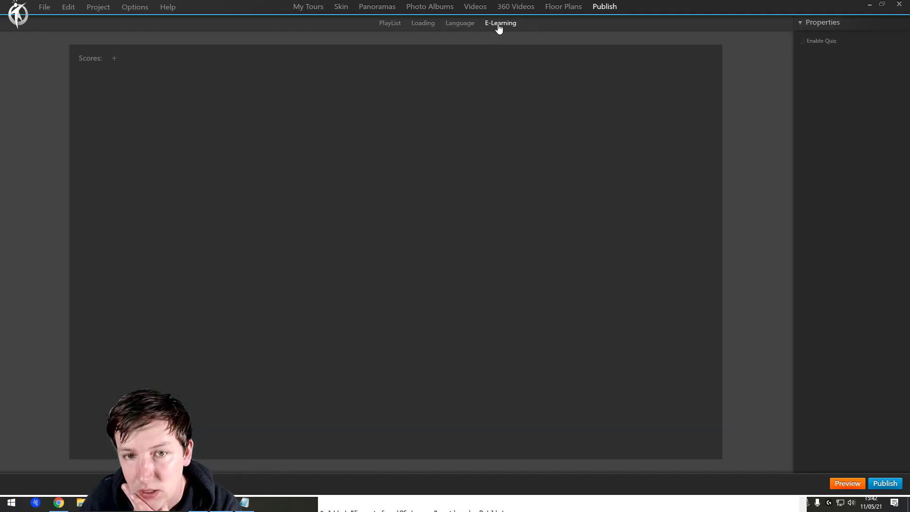
{"action": "left_click", "coordinate": [390, 24]}
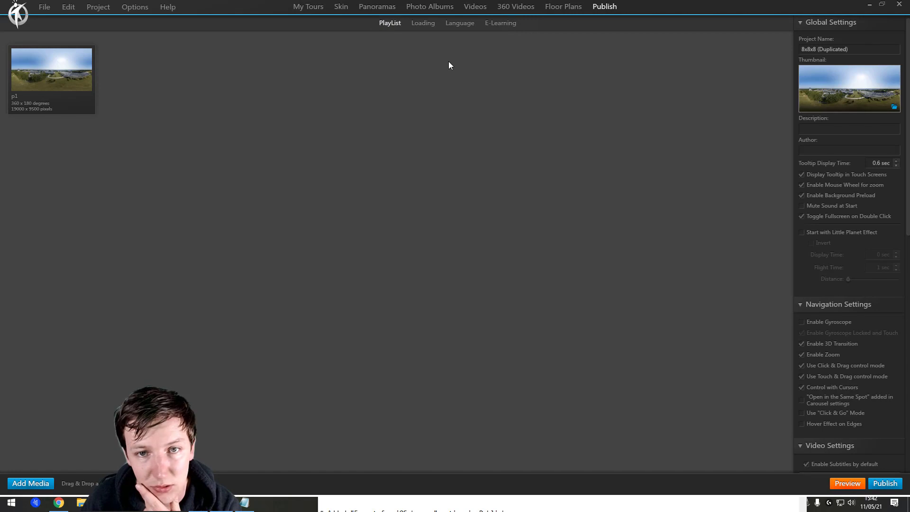
{"action": "left_click", "coordinate": [882, 485]}
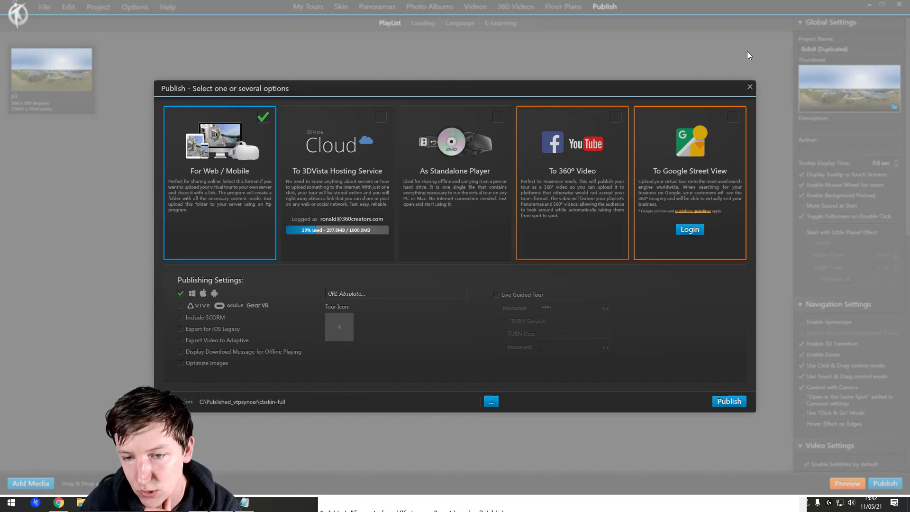
{"action": "left_click", "coordinate": [750, 88]}
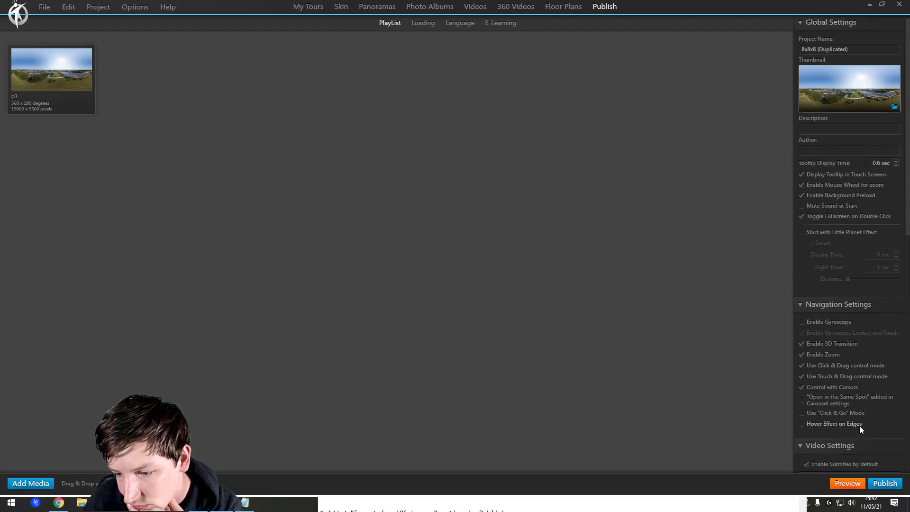
{"action": "scroll", "coordinate": [906, 278], "scroll_direction": "down", "scroll_amount": 3}
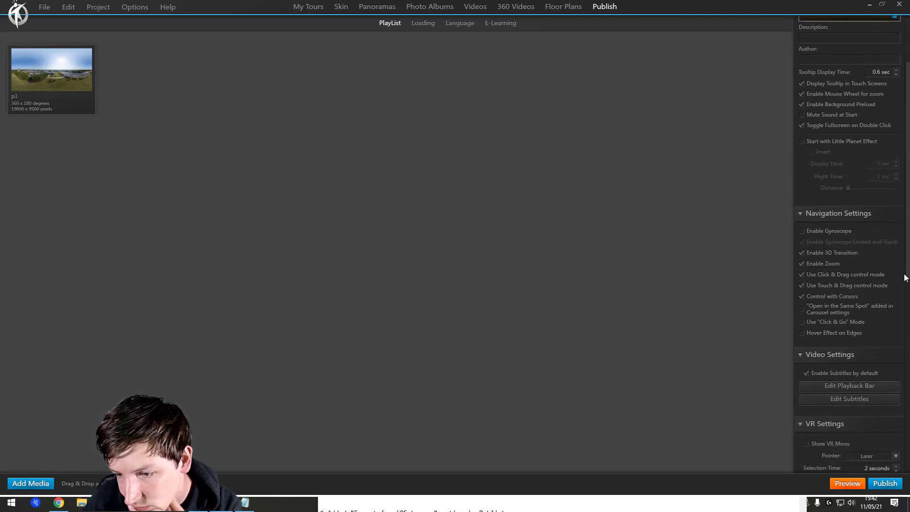
{"action": "scroll", "coordinate": [896, 299], "scroll_direction": "down", "scroll_amount": 3}
{"action": "scroll", "coordinate": [888, 324], "scroll_direction": "down", "scroll_amount": 1}
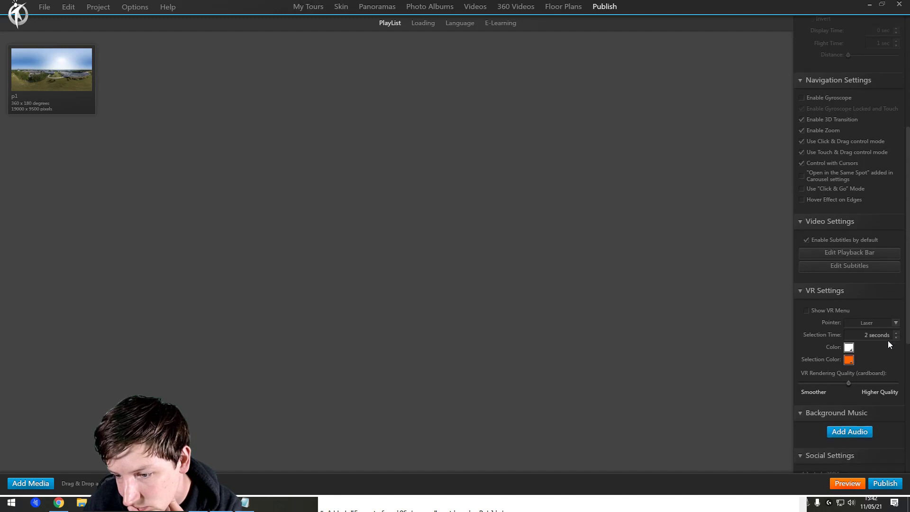
{"action": "scroll", "coordinate": [888, 345], "scroll_direction": "down", "scroll_amount": 2}
{"action": "scroll", "coordinate": [879, 397], "scroll_direction": "down", "scroll_amount": 1}
{"action": "scroll", "coordinate": [878, 419], "scroll_direction": "down", "scroll_amount": 1}
{"action": "scroll", "coordinate": [876, 448], "scroll_direction": "down", "scroll_amount": 2}
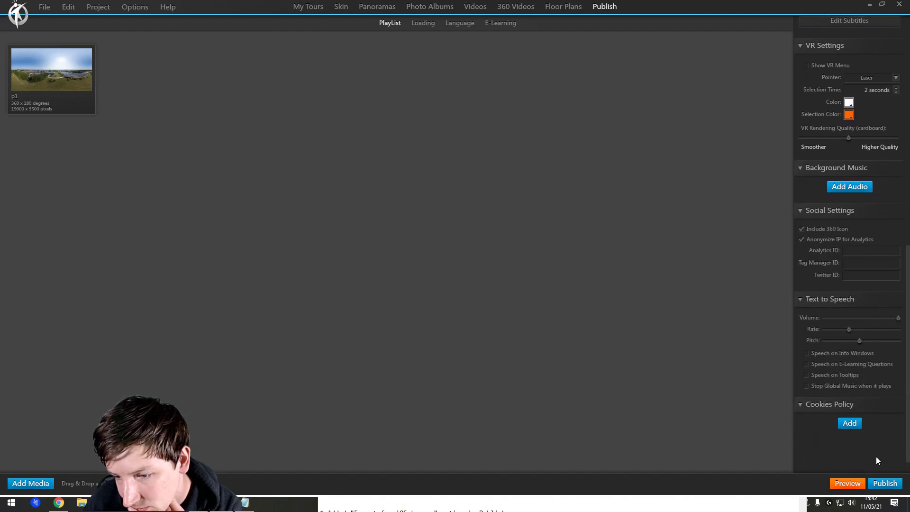
{"action": "scroll", "coordinate": [877, 464], "scroll_direction": "down", "scroll_amount": 1}
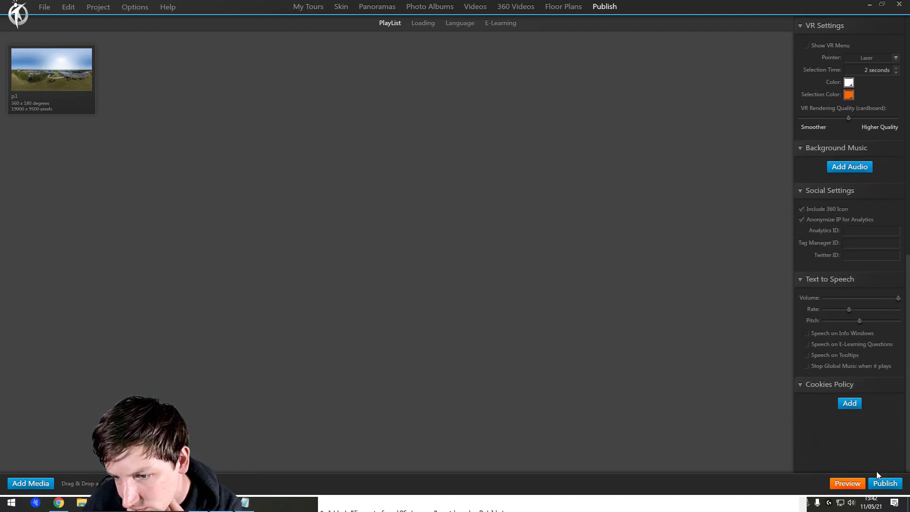
{"action": "left_click_drag", "start_coordinate": [903, 455], "coordinate": [906, 140]}
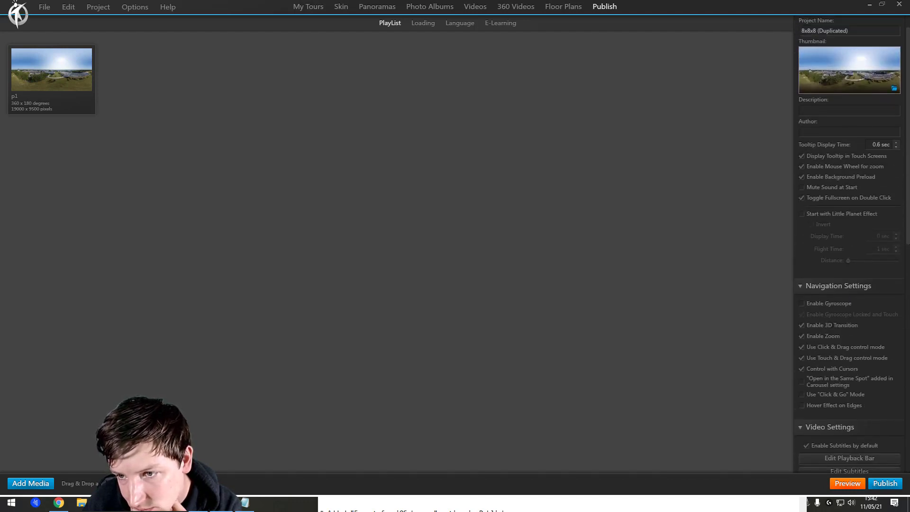
{"action": "key", "text": "alt+Tab"}
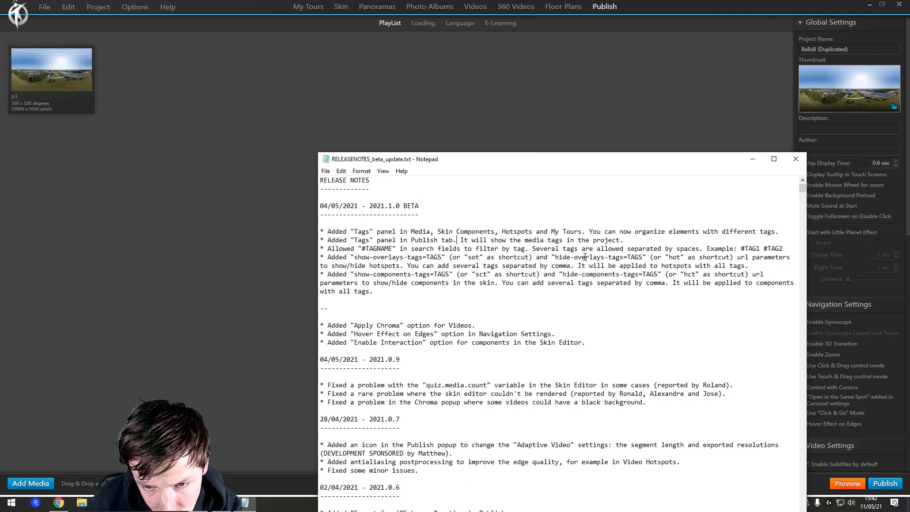
{"action": "left_click_drag", "start_coordinate": [403, 249], "coordinate": [580, 249]}
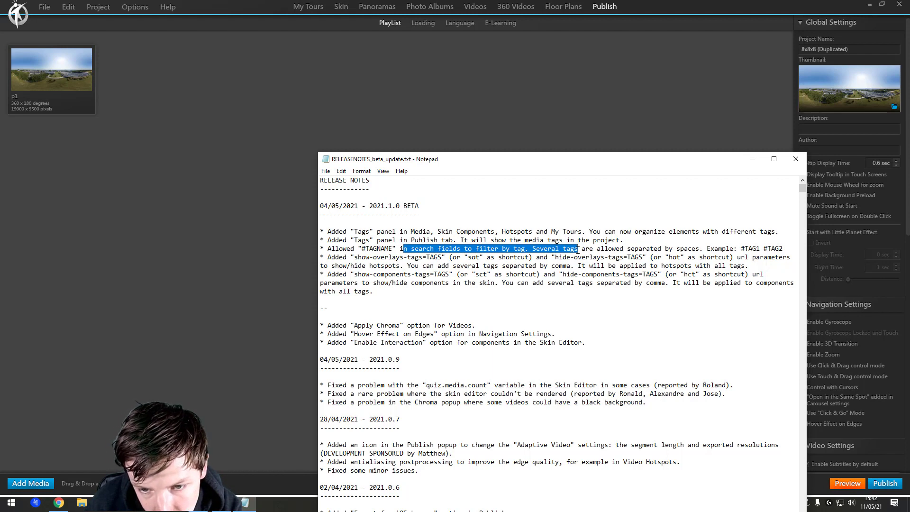
{"action": "left_click_drag", "start_coordinate": [579, 248], "coordinate": [682, 248]}
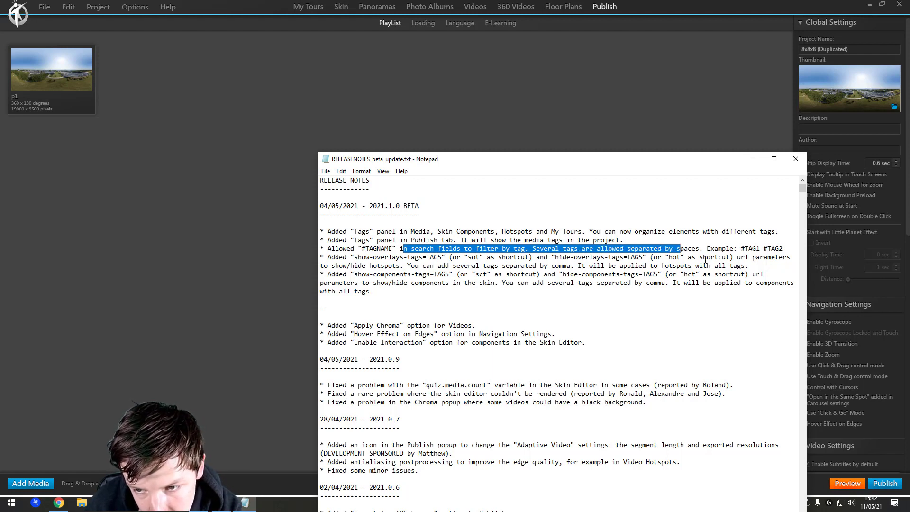
{"action": "left_click_drag", "start_coordinate": [397, 266], "coordinate": [482, 256]}
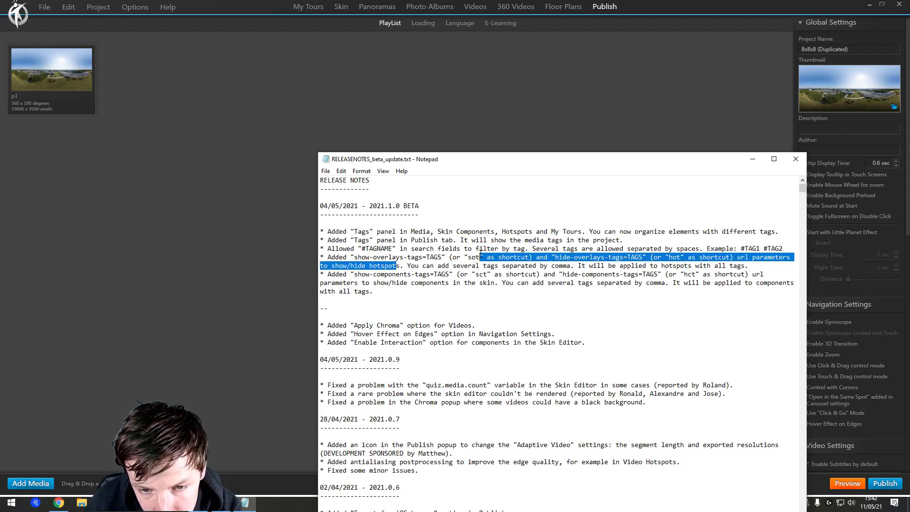
{"action": "left_click", "coordinate": [524, 264]}
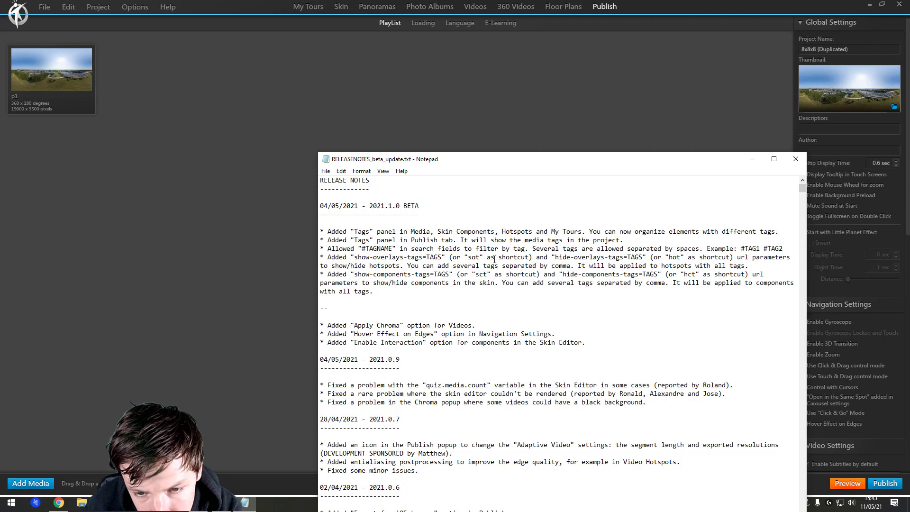
{"action": "left_click_drag", "start_coordinate": [461, 257], "coordinate": [496, 258]}
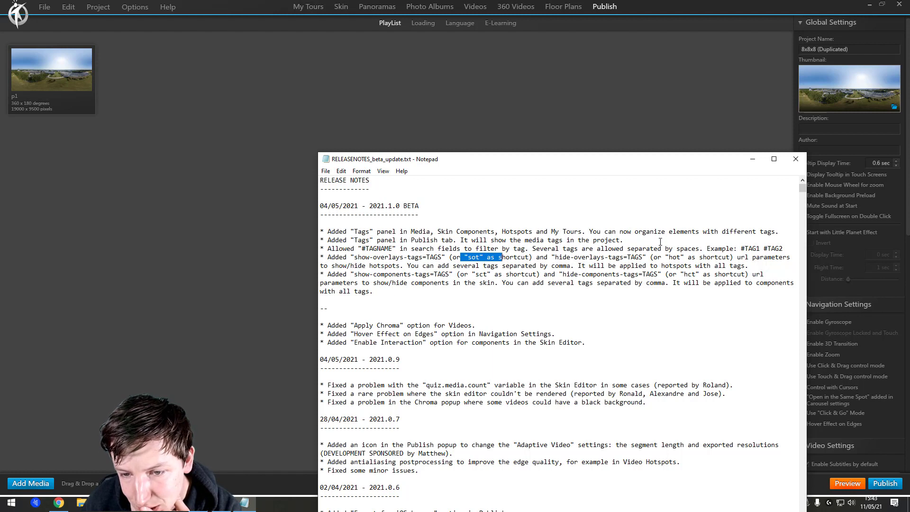
{"action": "left_click", "coordinate": [625, 257]}
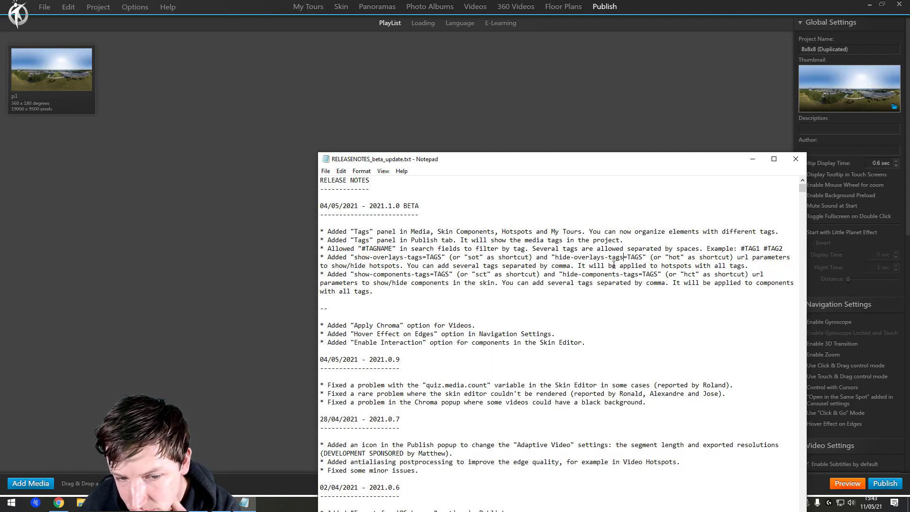
{"action": "left_click_drag", "start_coordinate": [626, 256], "coordinate": [735, 261]}
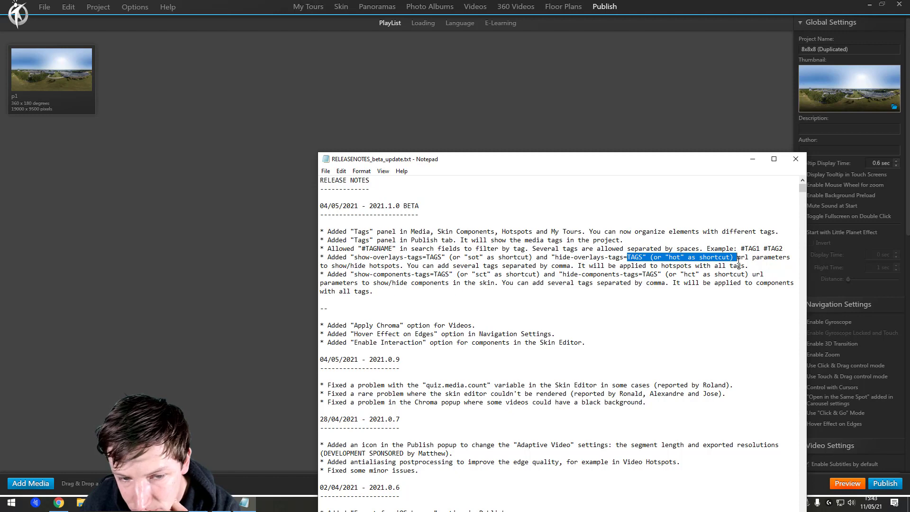
{"action": "left_click_drag", "start_coordinate": [533, 265], "coordinate": [590, 266]}
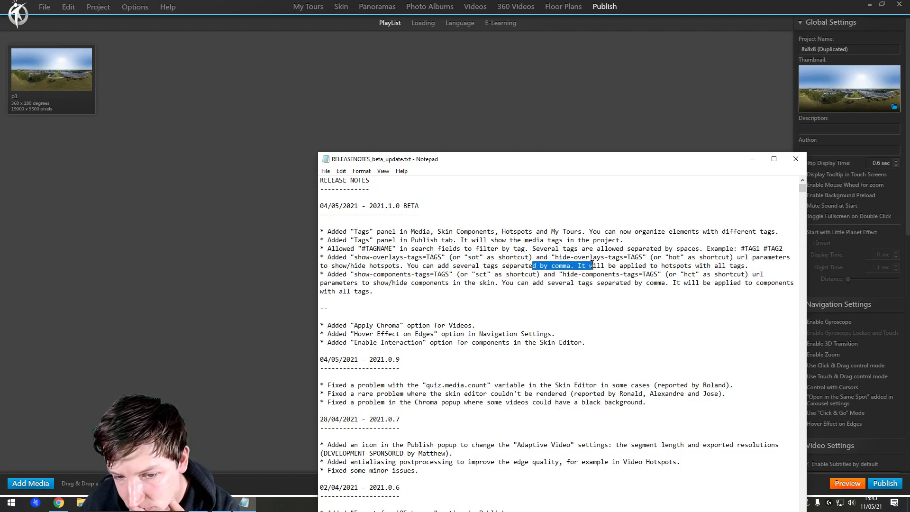
Select the small building hotspot in panorama p1's hotspot list.
{"action": "left_click", "coordinate": [447, 77]}
{"action": "left_click", "coordinate": [375, 7]}
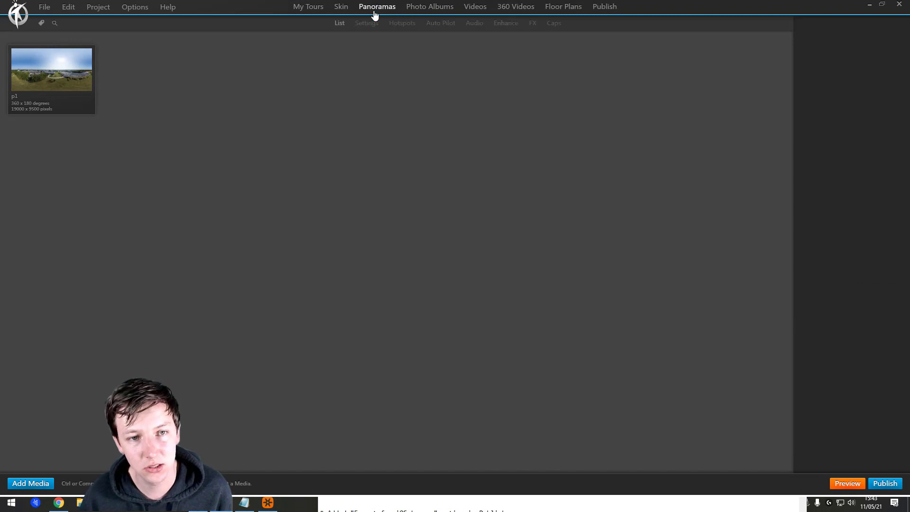
{"action": "left_click", "coordinate": [39, 87]}
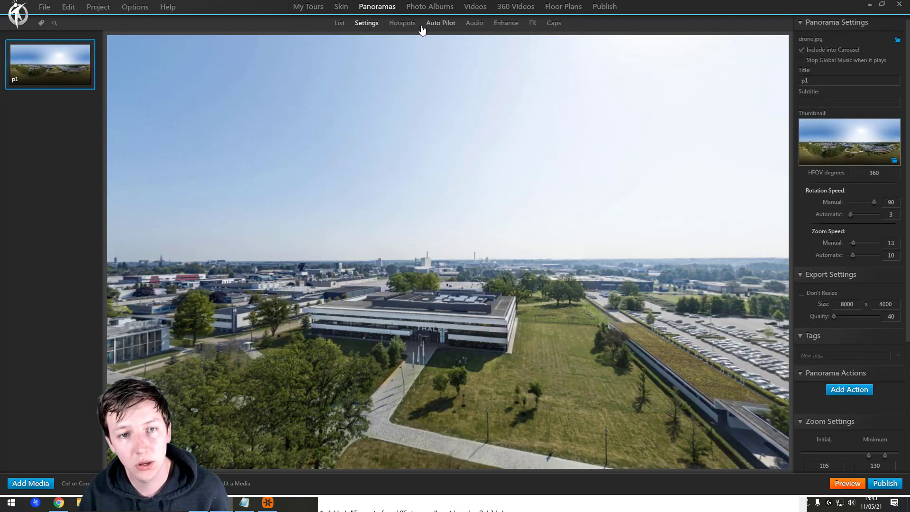
{"action": "left_click", "coordinate": [399, 23]}
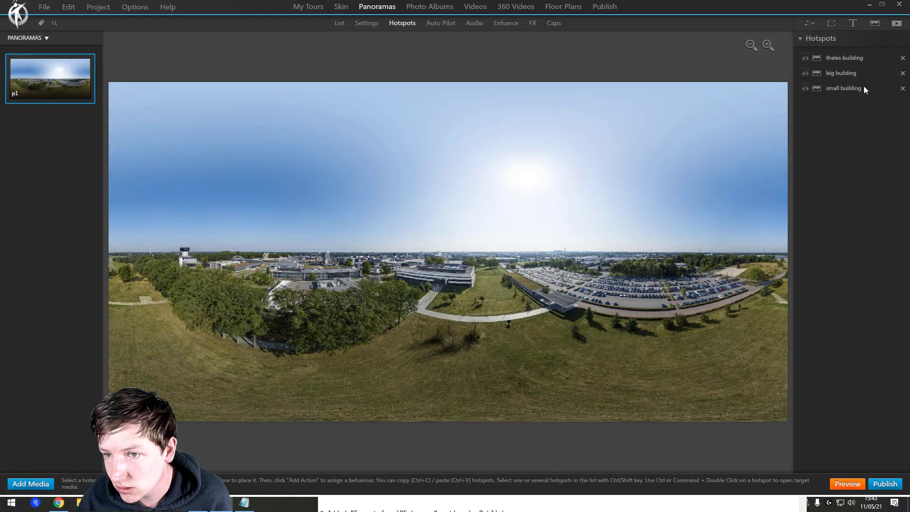
{"action": "left_click", "coordinate": [864, 86]}
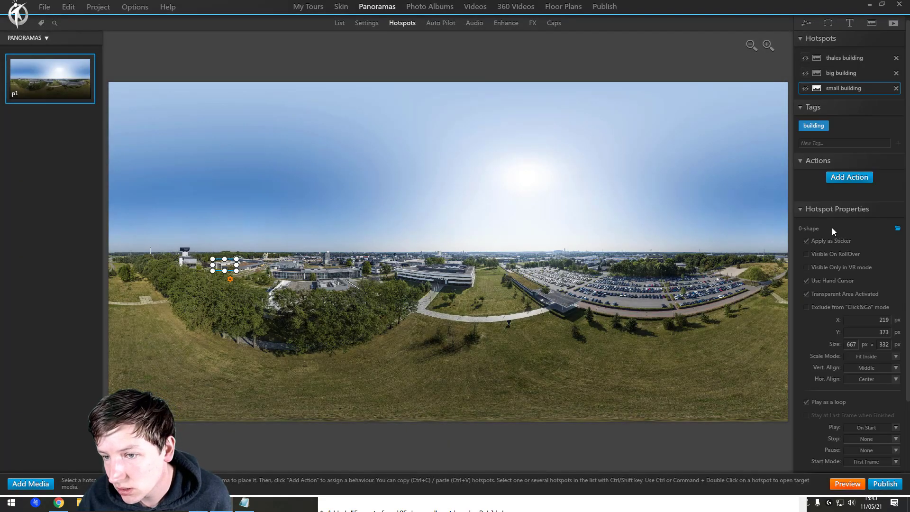
Add the tags 'awesome' and 'cool' to the hotspot and erase the stray text.
{"action": "left_click", "coordinate": [818, 144]}
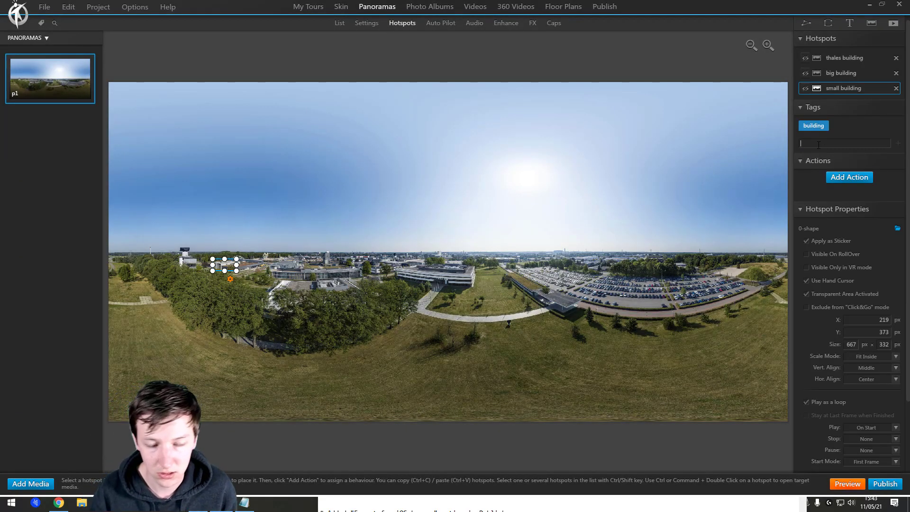
{"action": "type", "text": "awesome"}
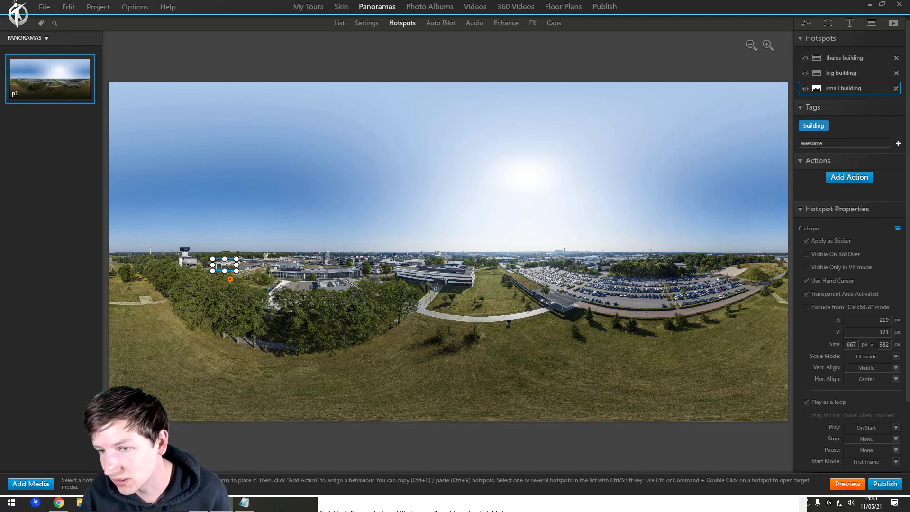
{"action": "key", "text": "XF86AudioLowerVolume"}
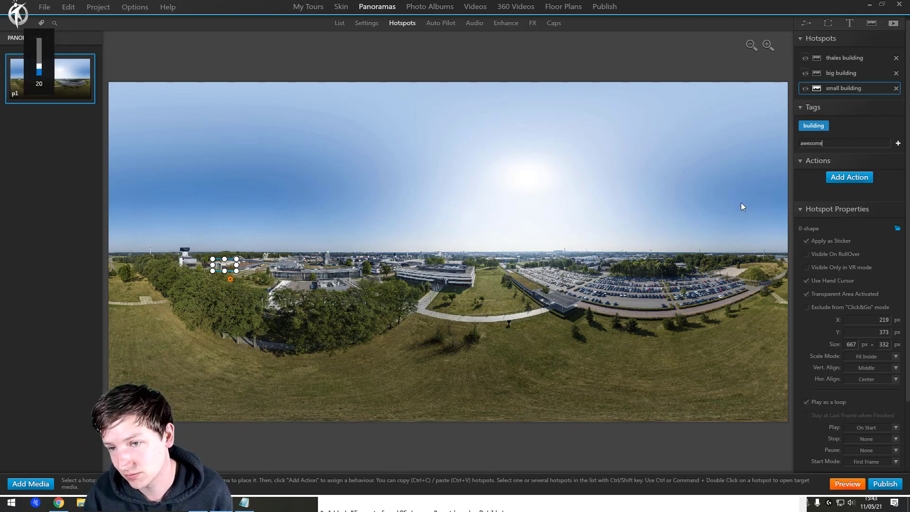
{"action": "key", "text": "Return"}
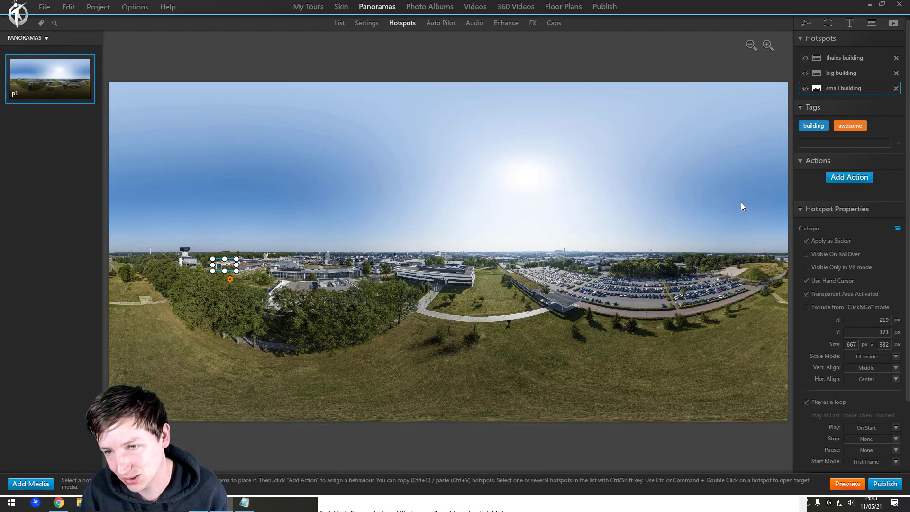
{"action": "type", "text": "cool"}
{"action": "key", "text": "Return"}
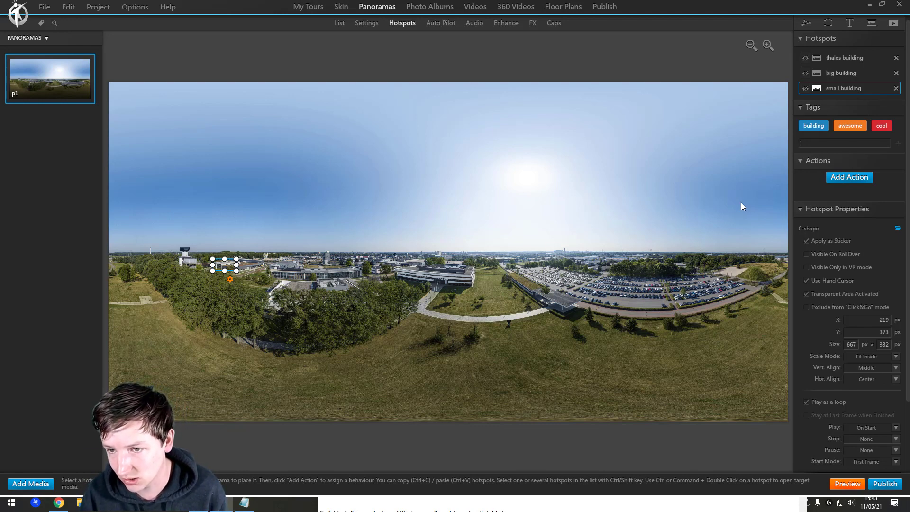
{"action": "type", "text": "zz1134"}
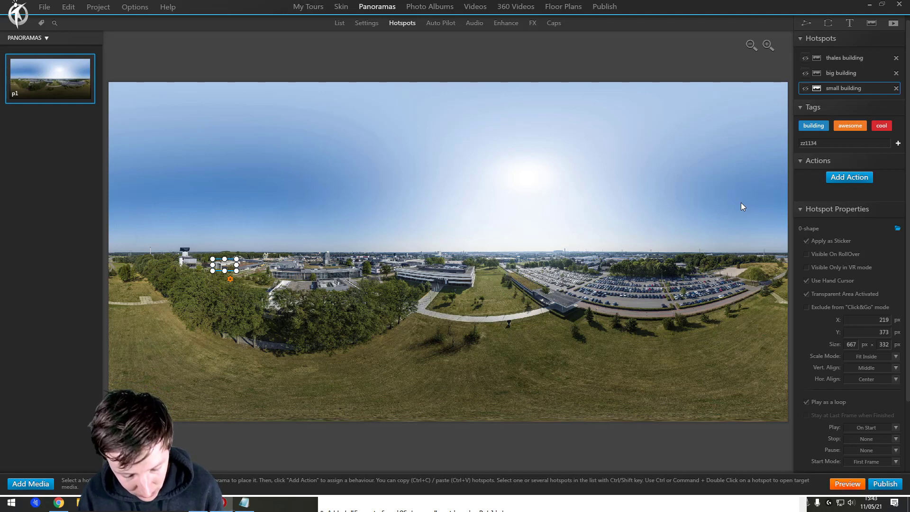
{"action": "key", "text": "BackSpace"}
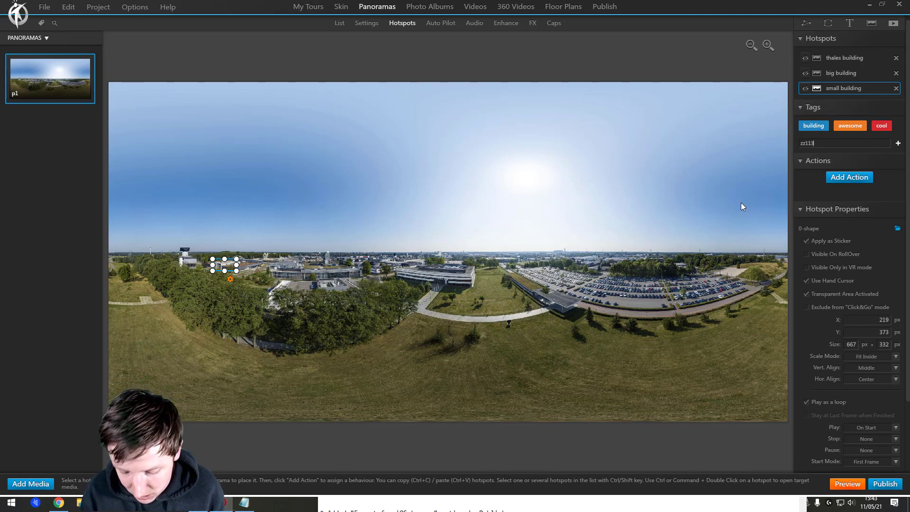
{"action": "key", "text": "BackSpace"}
{"action": "key", "text": "BackSpace"}
{"action": "key", "text": "BackSpace"}
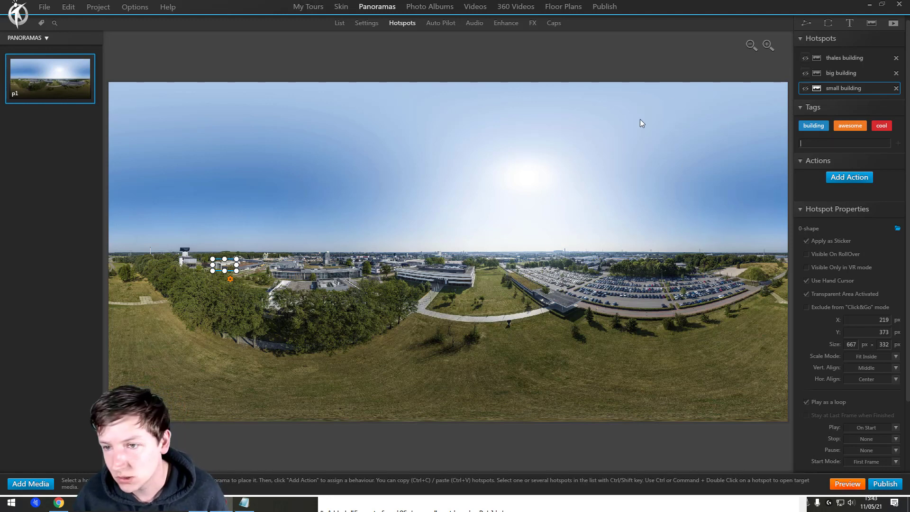
In the skin editor, select menu element 01 and start a new tag.
{"action": "left_click", "coordinate": [341, 10]}
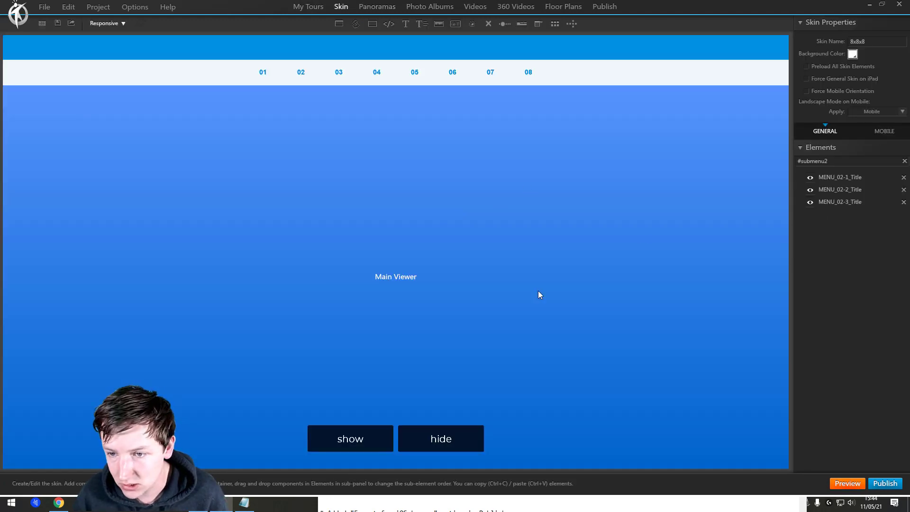
{"action": "left_click", "coordinate": [267, 78]}
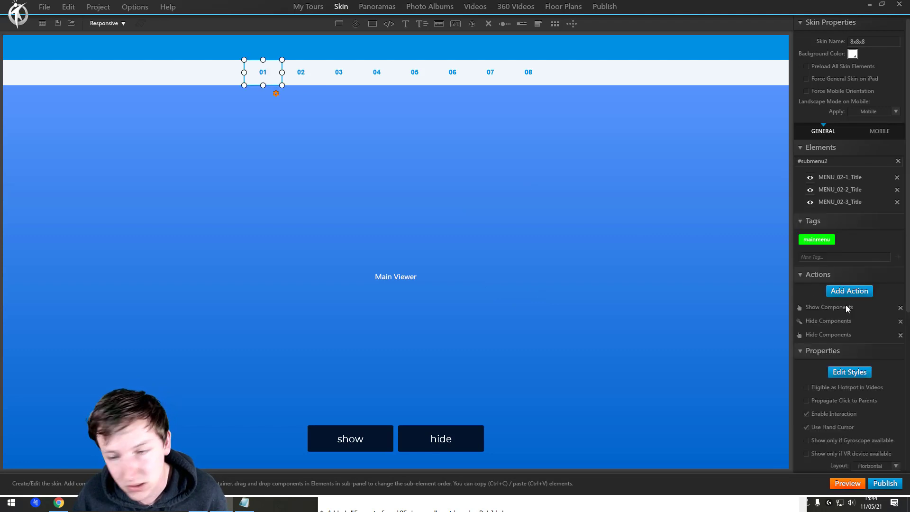
{"action": "left_click", "coordinate": [836, 257]}
{"action": "type", "text": "loo"}
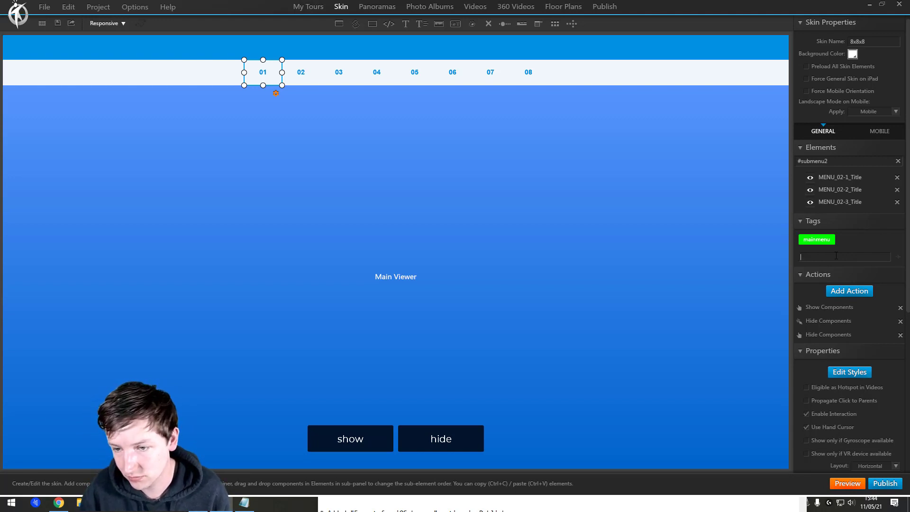
In the release notes, highlight the hotspot, show-components-tags and show-overlays-tags descriptions.
{"action": "key", "text": "alt+Tab"}
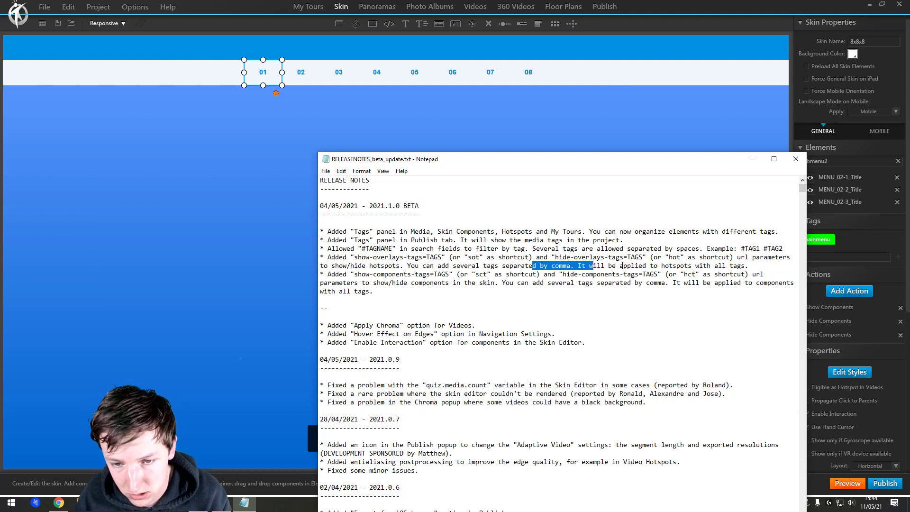
{"action": "left_click_drag", "start_coordinate": [621, 265], "coordinate": [683, 266]}
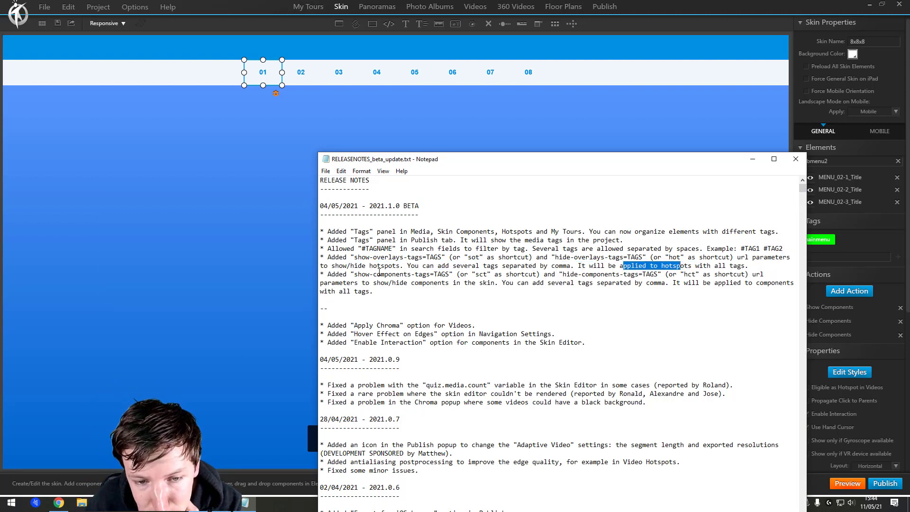
{"action": "left_click_drag", "start_coordinate": [381, 274], "coordinate": [526, 274]}
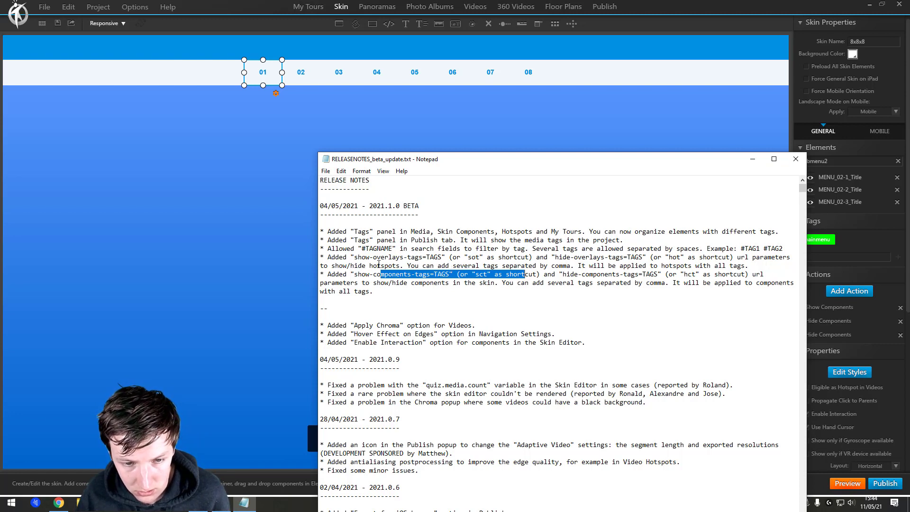
{"action": "left_click_drag", "start_coordinate": [385, 257], "coordinate": [488, 252]}
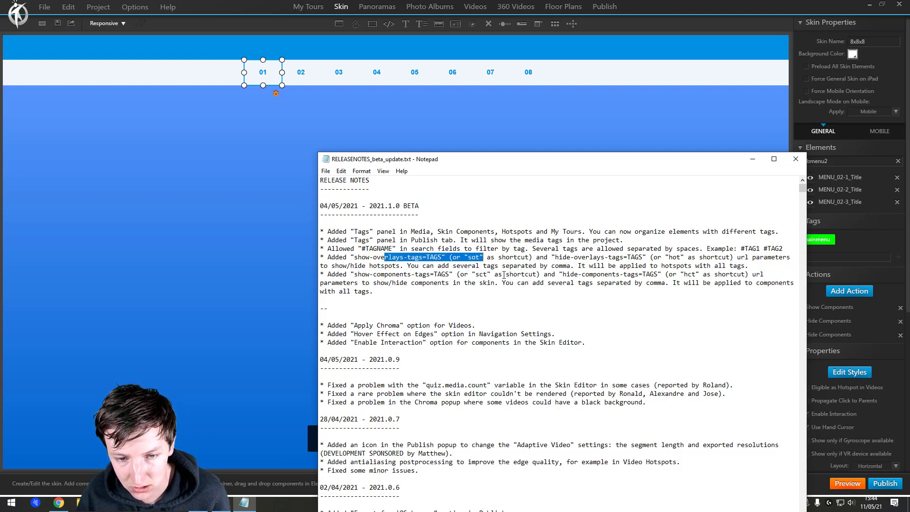
Switch to the Chrome tour preview and turn the panorama back and forth.
{"action": "key", "text": "alt+Tab"}
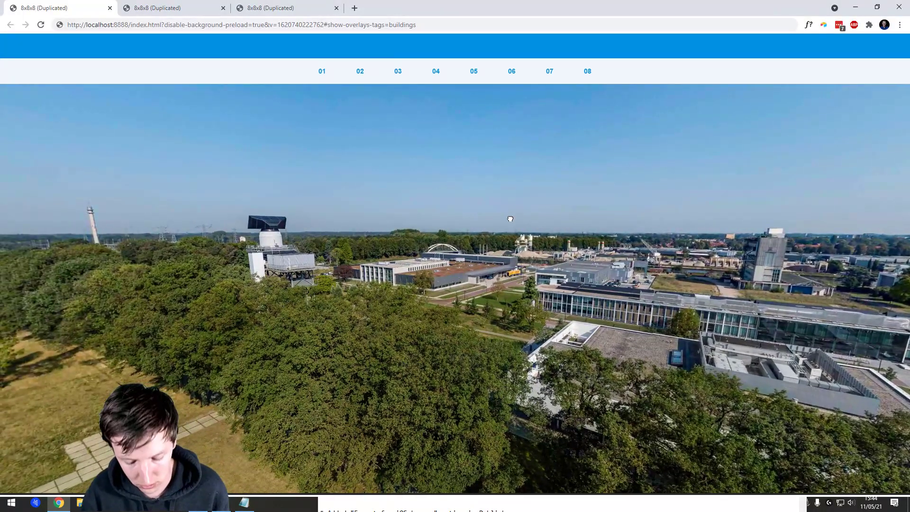
{"action": "key", "text": "alt+Tab"}
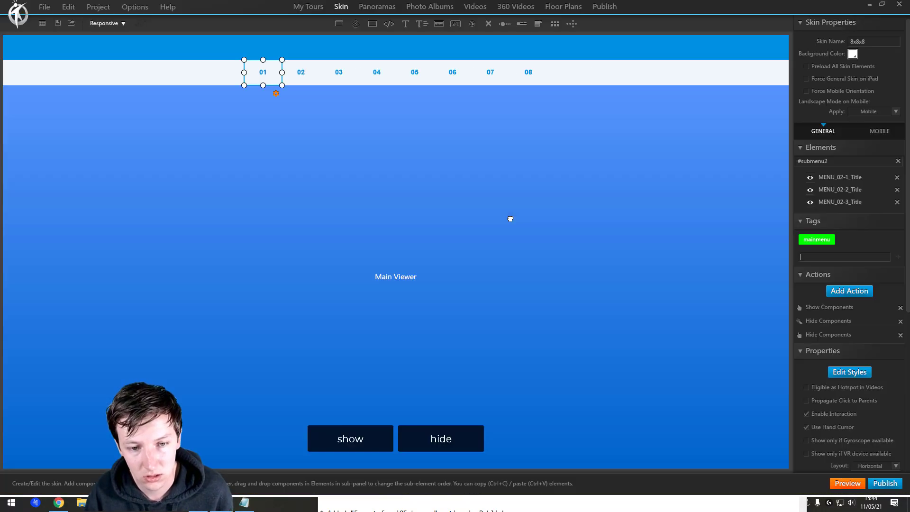
{"action": "key", "text": "alt+Tab"}
{"action": "left_click_drag", "start_coordinate": [510, 218], "coordinate": [625, 213]}
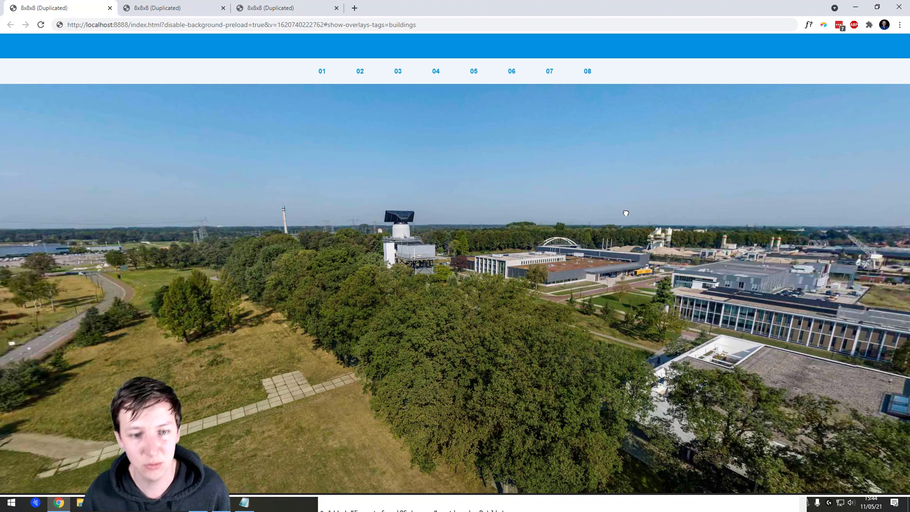
{"action": "left_click_drag", "start_coordinate": [626, 213], "coordinate": [327, 240]}
Highlight the Hover Effect on Edges note in the release notes, then return to the editor.
{"action": "key", "text": "alt+Tab"}
{"action": "key", "text": "alt+Tab"}
{"action": "key", "text": "Tab"}
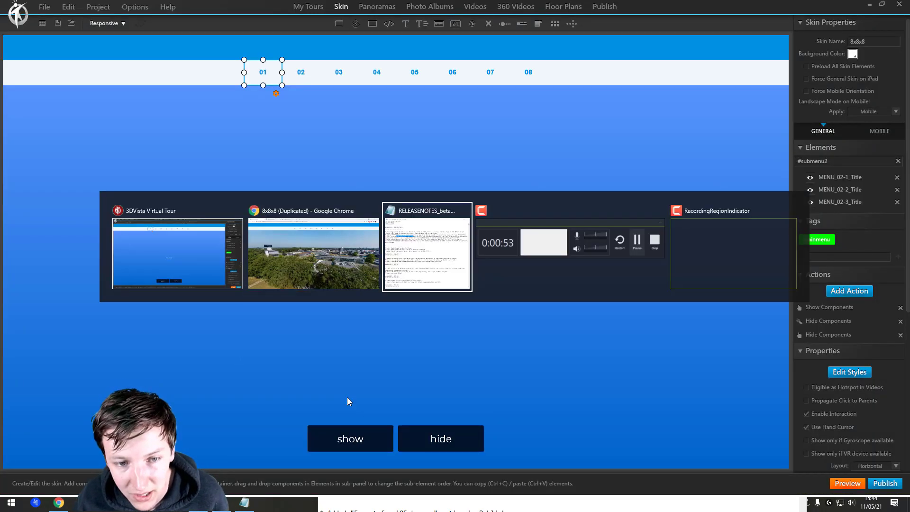
{"action": "left_click", "coordinate": [357, 305]}
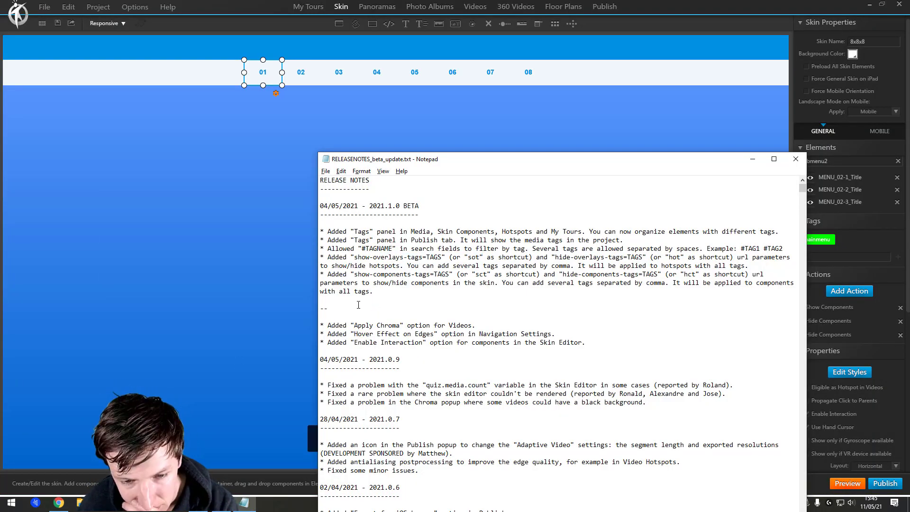
{"action": "left_click_drag", "start_coordinate": [380, 342], "coordinate": [530, 335]}
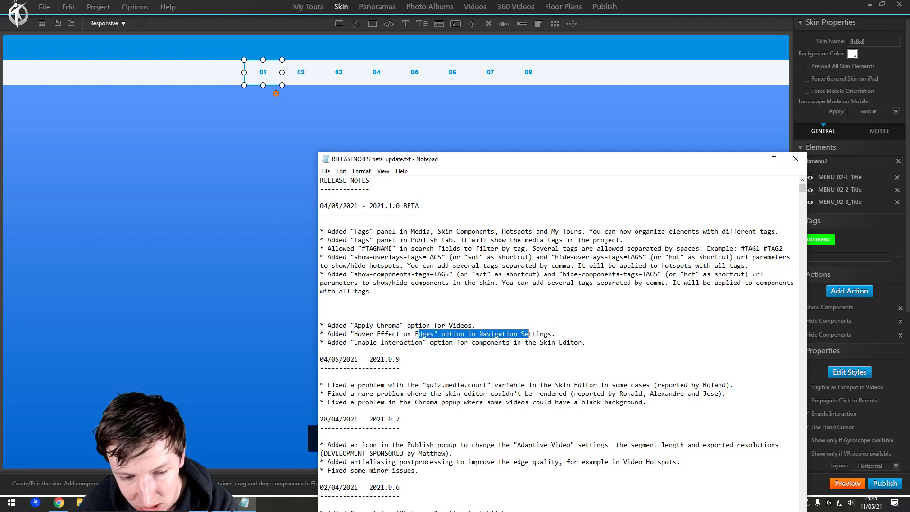
{"action": "key", "text": "alt+Tab"}
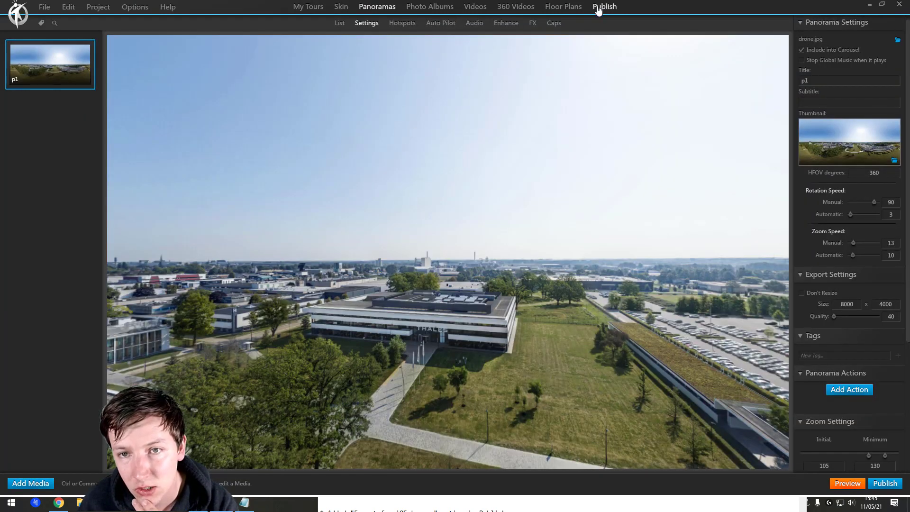
Tick Hover Effect on Edges, set sensitivity near 0.27, build a preview and view it.
{"action": "left_click", "coordinate": [602, 6]}
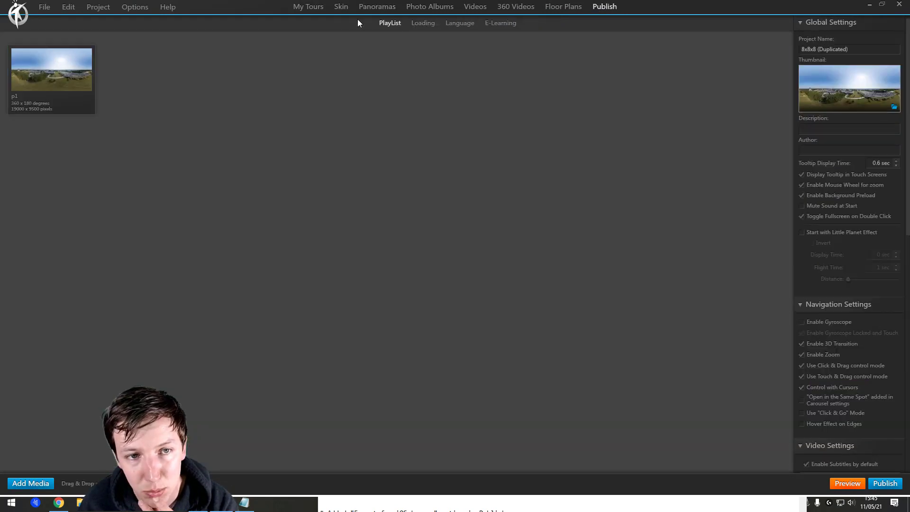
{"action": "left_click", "coordinate": [840, 423]}
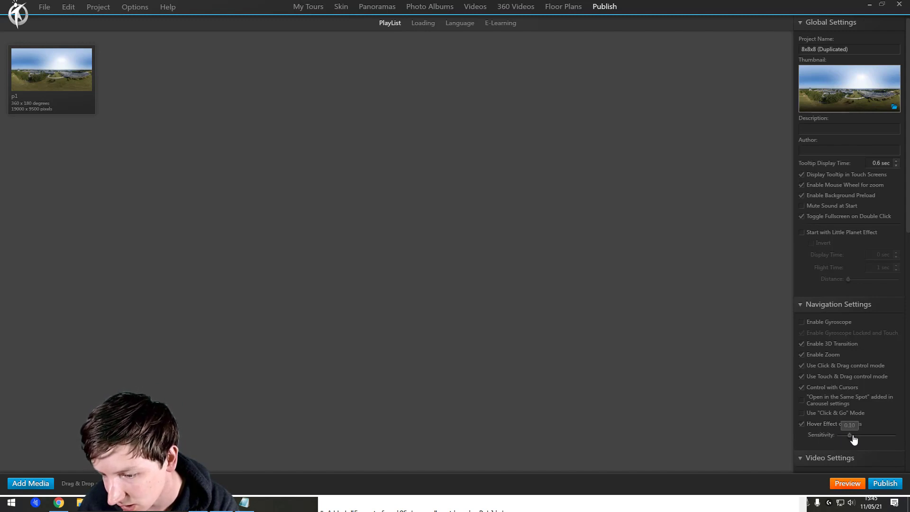
{"action": "left_click_drag", "start_coordinate": [854, 436], "coordinate": [868, 437]}
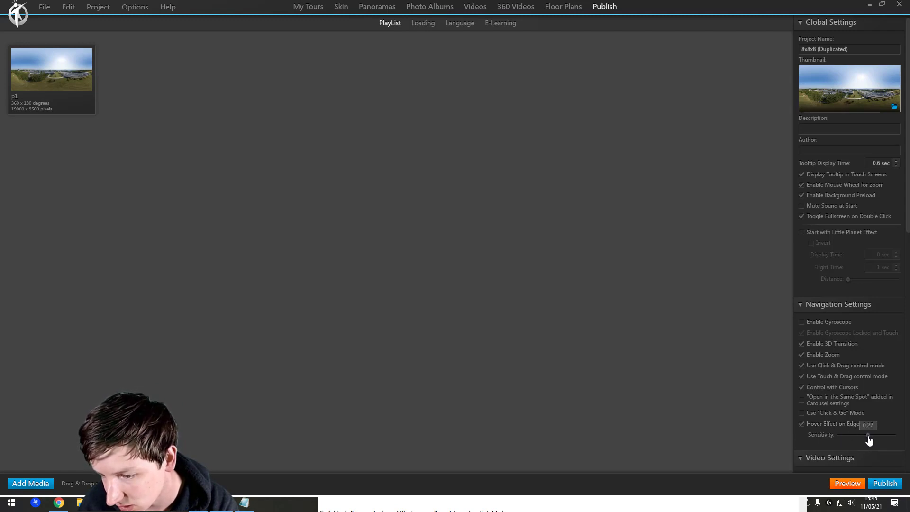
{"action": "left_click", "coordinate": [851, 486]}
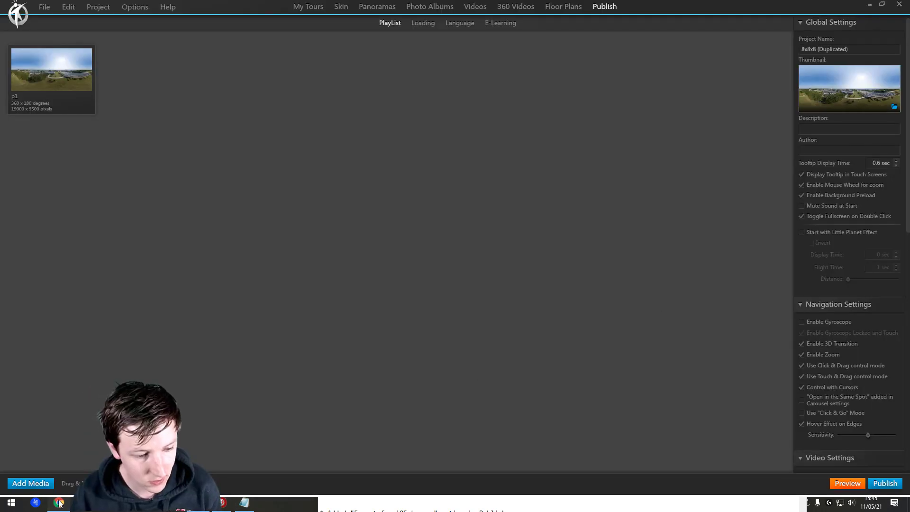
{"action": "left_click", "coordinate": [59, 502]}
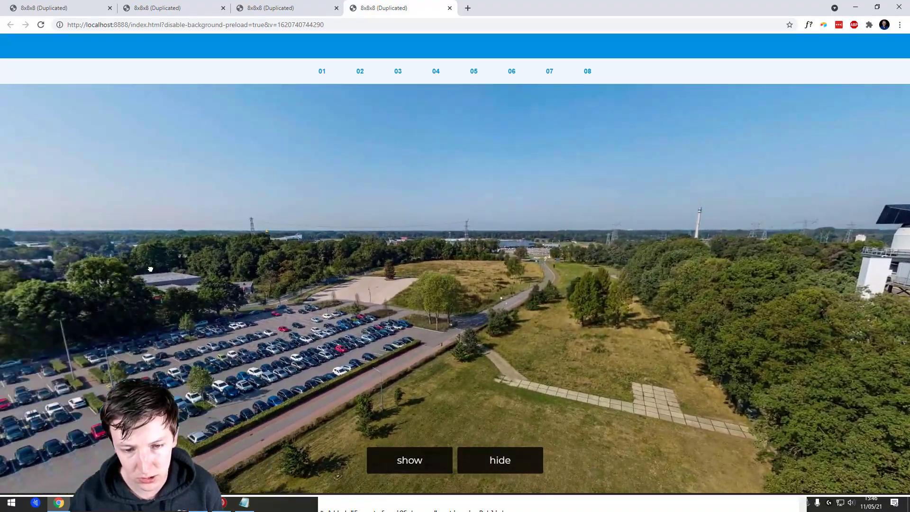
Switch between the Chrome preview and the 3DVista editor, finishing in the editor.
{"action": "key", "text": "alt+Tab"}
{"action": "key", "text": "alt+Tab"}
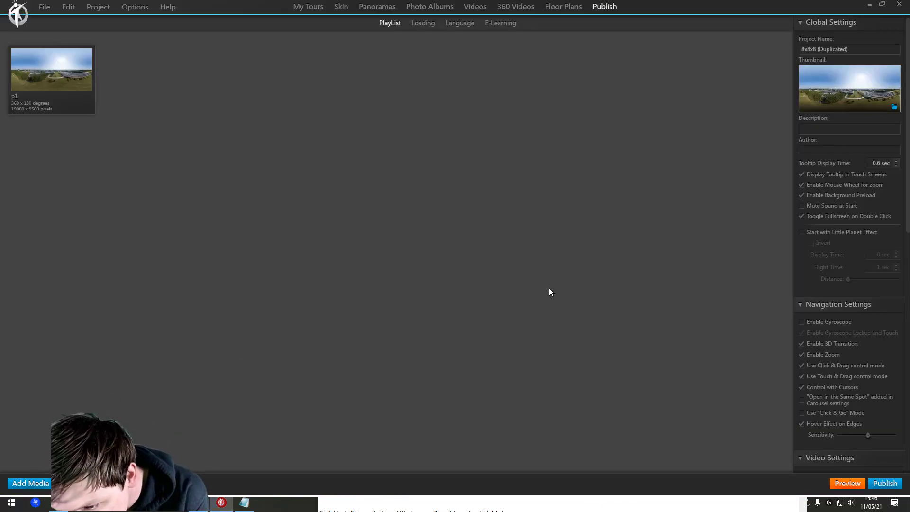
{"action": "key", "text": "alt+Tab"}
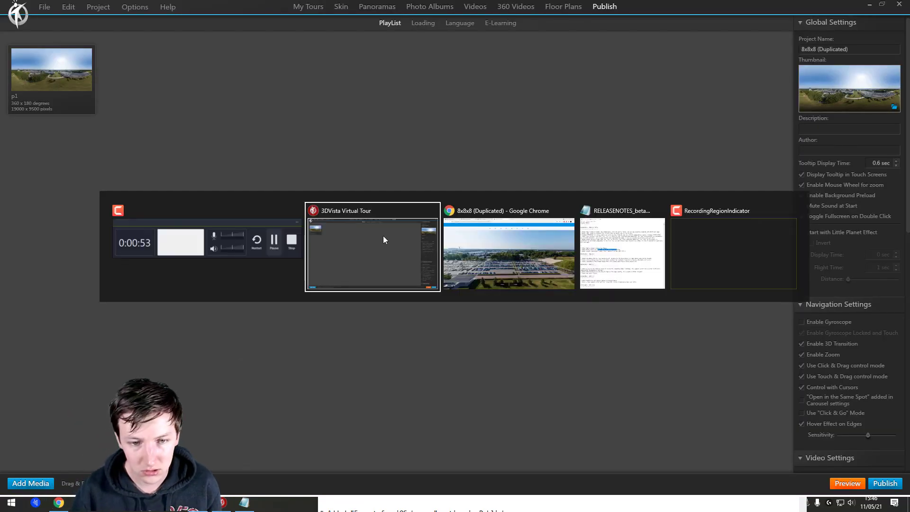
{"action": "key", "text": "alt+Tab"}
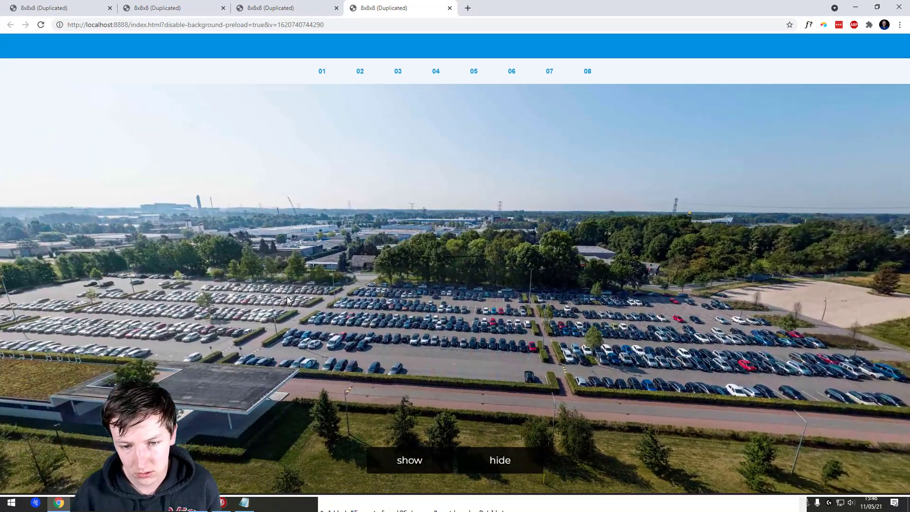
{"action": "key", "text": "alt+Tab"}
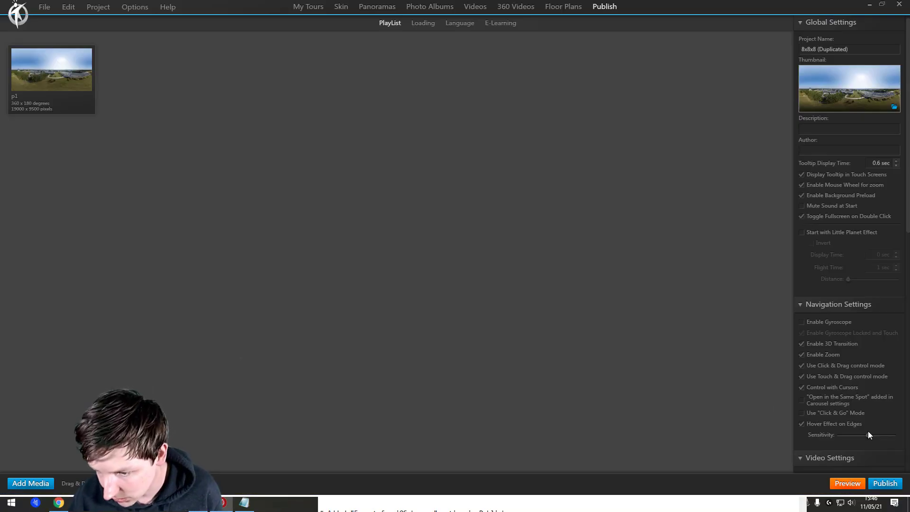
Push edge hover sensitivity to maximum, rebuild the preview, view it, then return to the editor.
{"action": "left_click_drag", "start_coordinate": [868, 434], "coordinate": [893, 434]}
{"action": "left_click", "coordinate": [848, 484]}
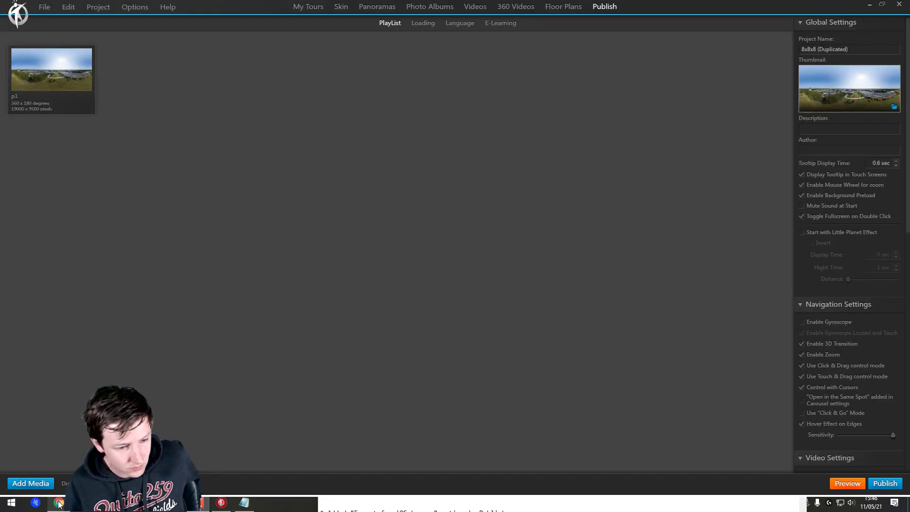
{"action": "left_click", "coordinate": [59, 503]}
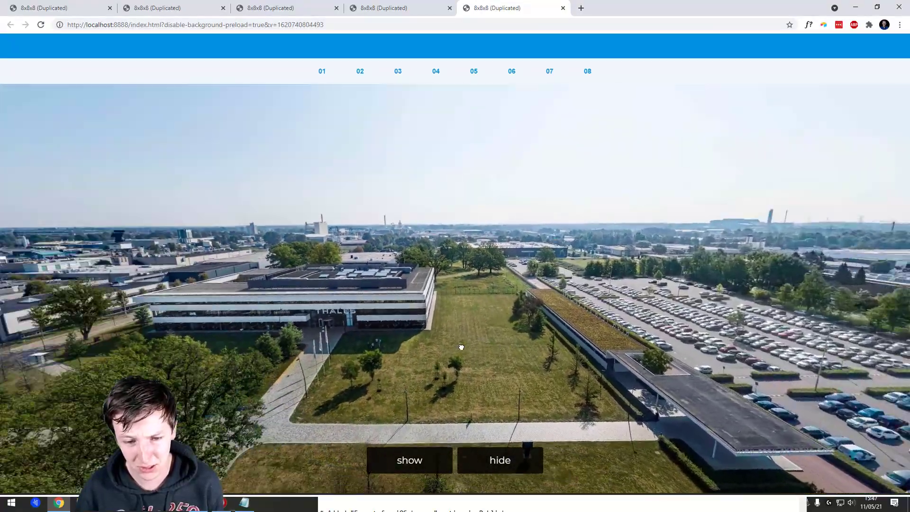
{"action": "key", "text": "alt+Tab"}
{"action": "key", "text": "alt+Tab"}
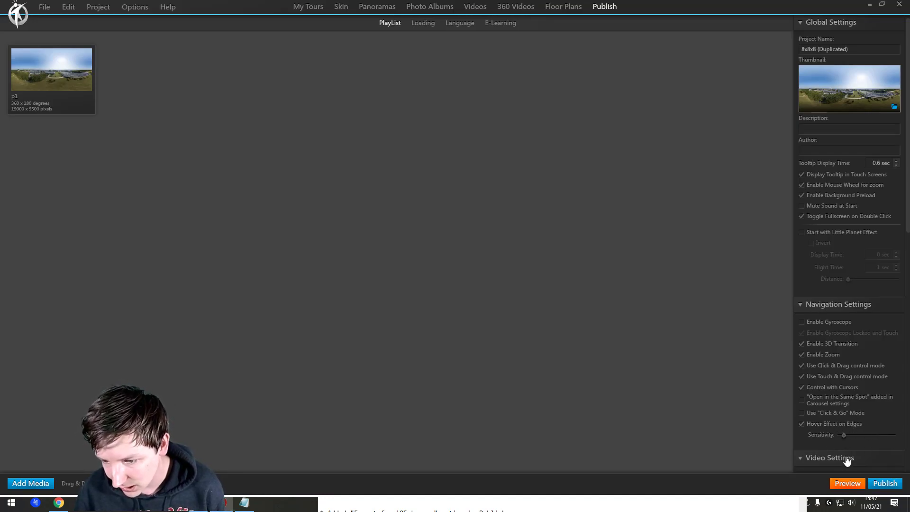
Preview the republished tour, turning it toward the radar tower, car park and field, then return to the notes.
{"action": "left_click", "coordinate": [846, 478]}
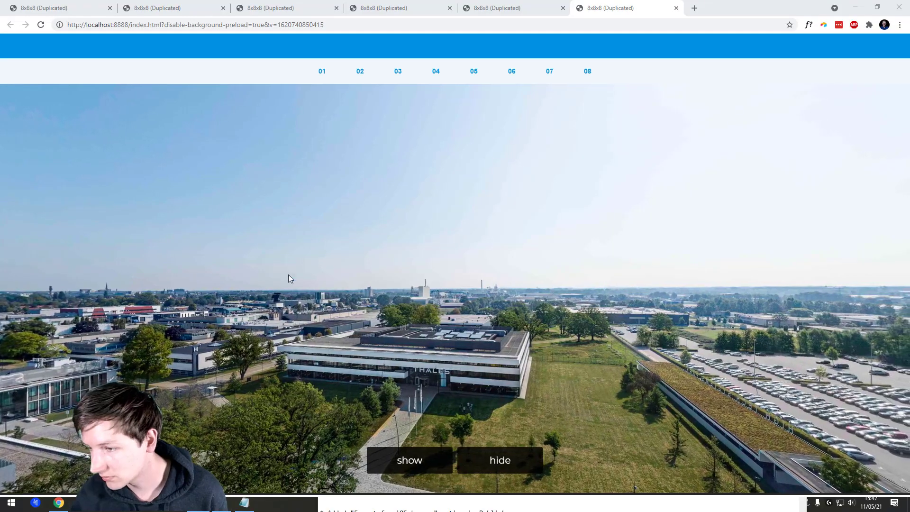
{"action": "left_click_drag", "start_coordinate": [286, 277], "coordinate": [338, 276]}
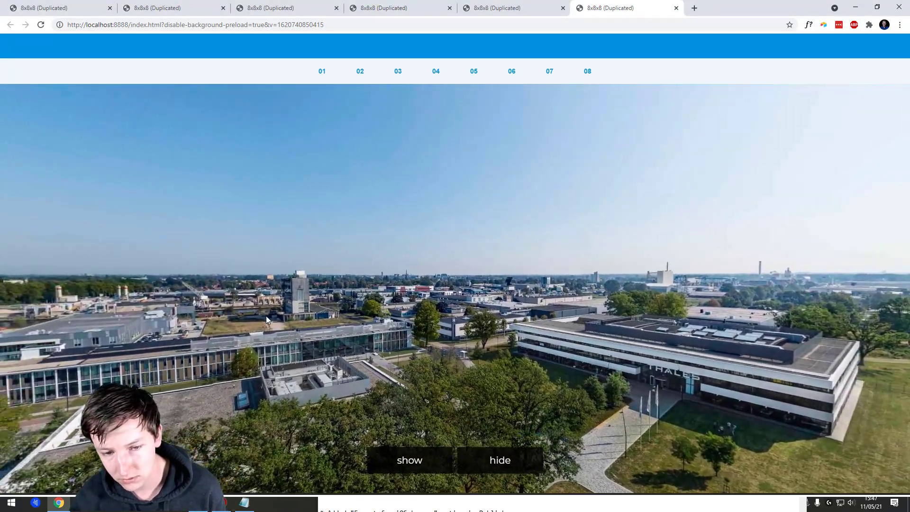
{"action": "left_click_drag", "start_coordinate": [339, 277], "coordinate": [795, 288]}
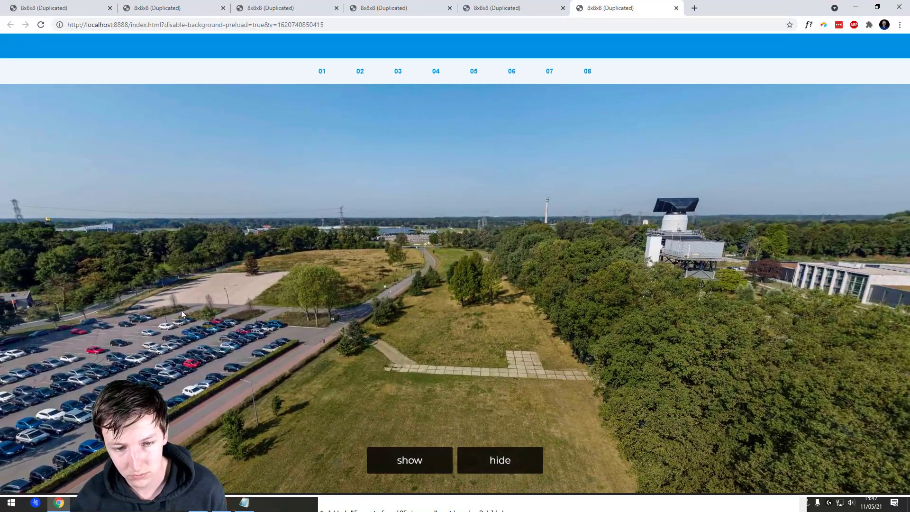
{"action": "left_click_drag", "start_coordinate": [183, 313], "coordinate": [441, 299]}
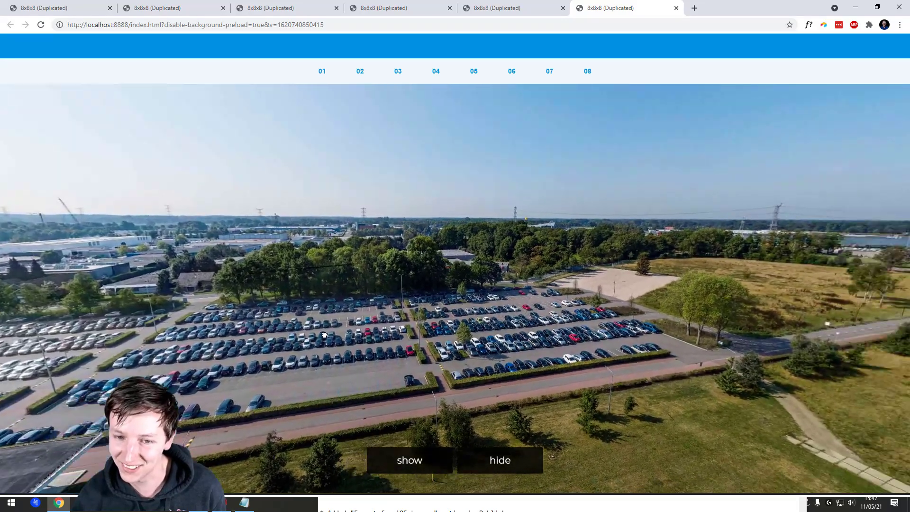
{"action": "left_click_drag", "start_coordinate": [446, 283], "coordinate": [397, 300]}
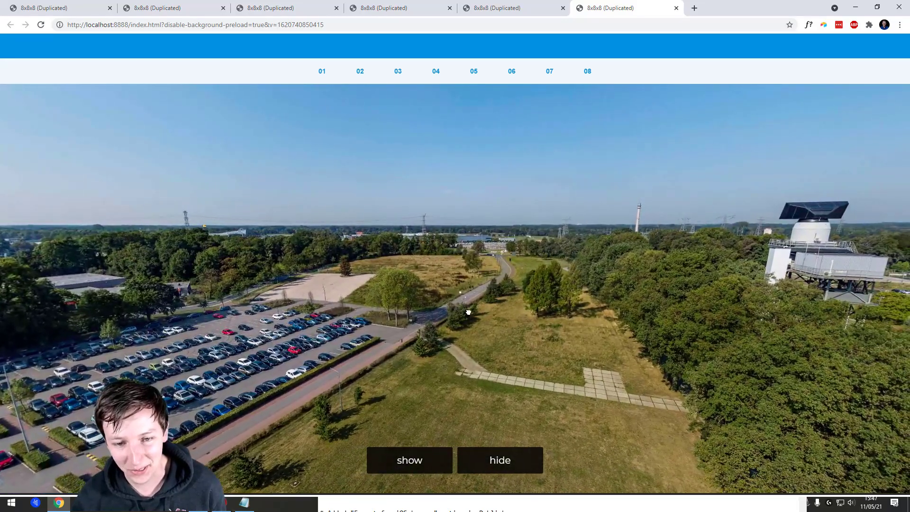
{"action": "left_click_drag", "start_coordinate": [468, 312], "coordinate": [520, 315]}
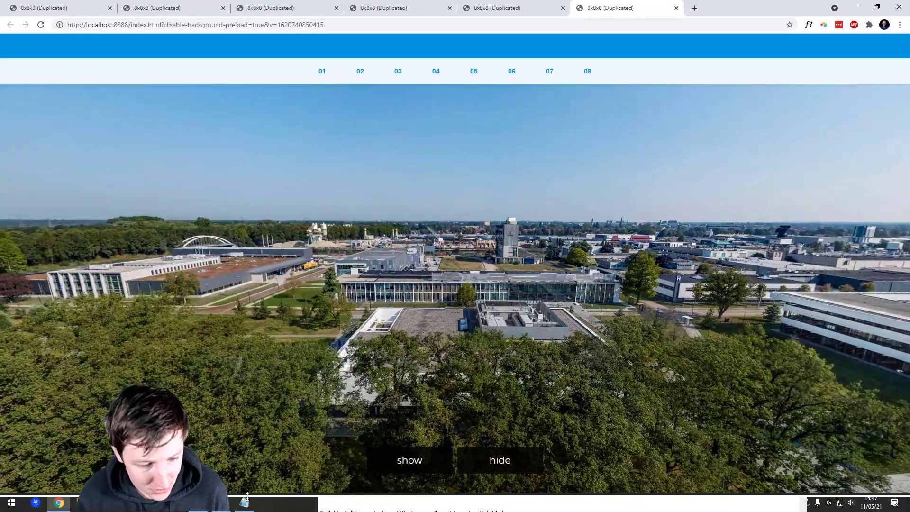
{"action": "key", "text": "alt+Tab"}
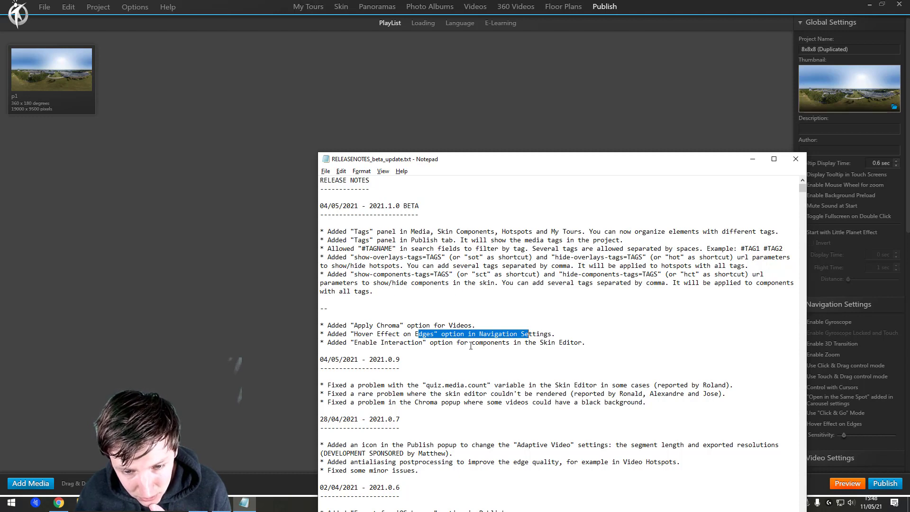
Turn off Enable Interaction on the skin's show button and republish the tour preview.
{"action": "left_click", "coordinate": [342, 6]}
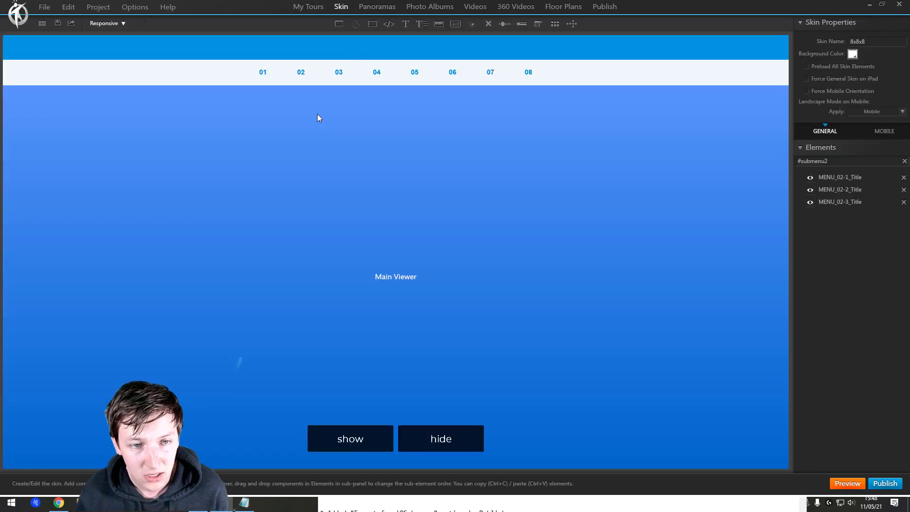
{"action": "left_click", "coordinate": [350, 438]}
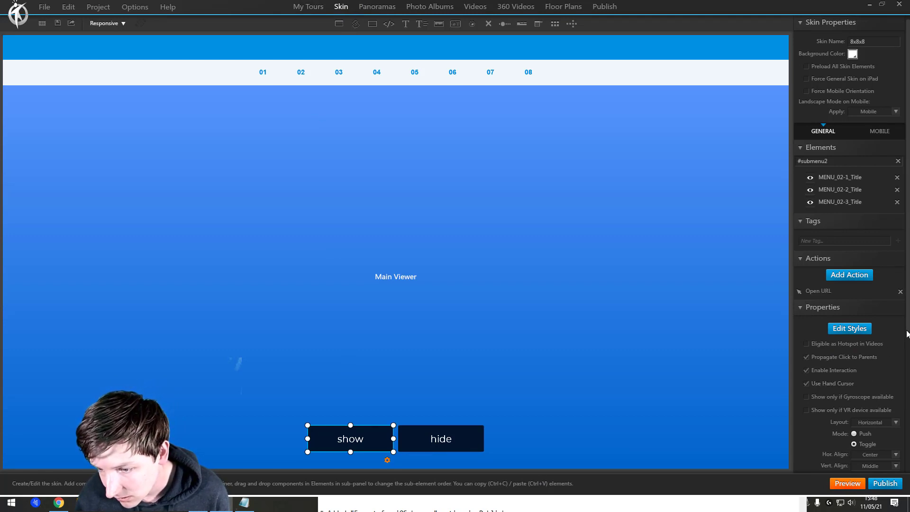
{"action": "scroll", "coordinate": [900, 360], "scroll_direction": "down", "scroll_amount": 2}
{"action": "scroll", "coordinate": [897, 366], "scroll_direction": "down", "scroll_amount": 1}
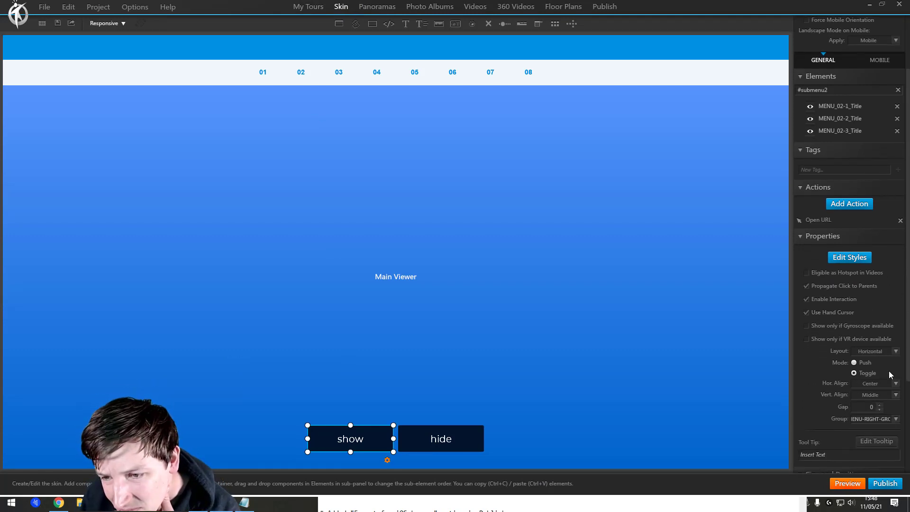
{"action": "scroll", "coordinate": [889, 376], "scroll_direction": "down", "scroll_amount": 1}
{"action": "scroll", "coordinate": [888, 378], "scroll_direction": "down", "scroll_amount": 1}
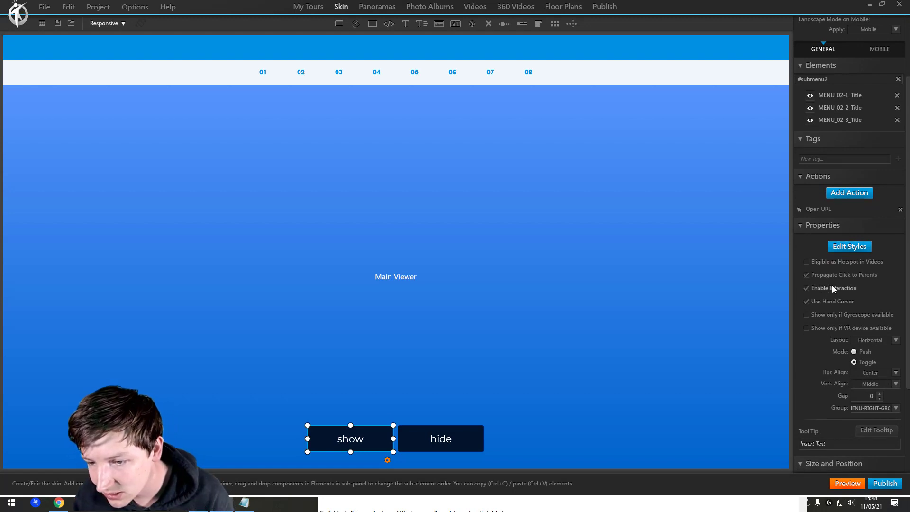
{"action": "key", "text": "alt+Tab"}
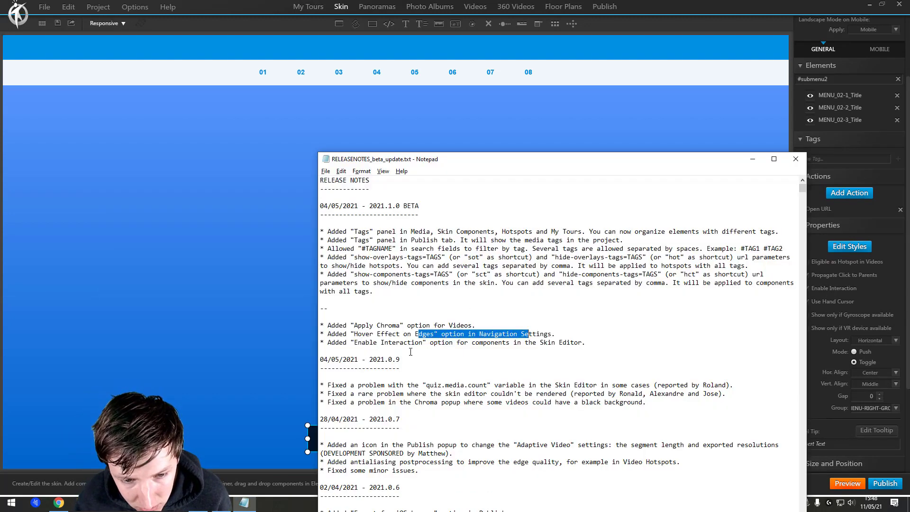
{"action": "key", "text": "alt+Tab"}
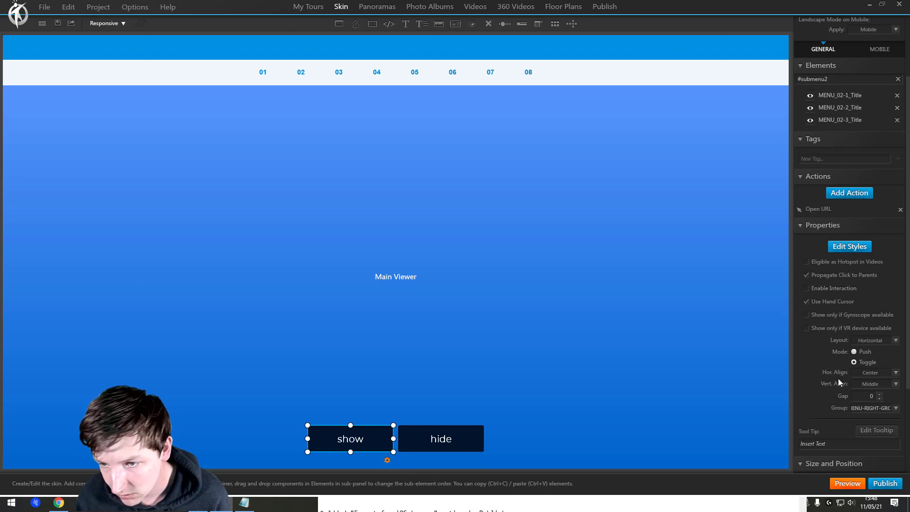
{"action": "left_click", "coordinate": [846, 483]}
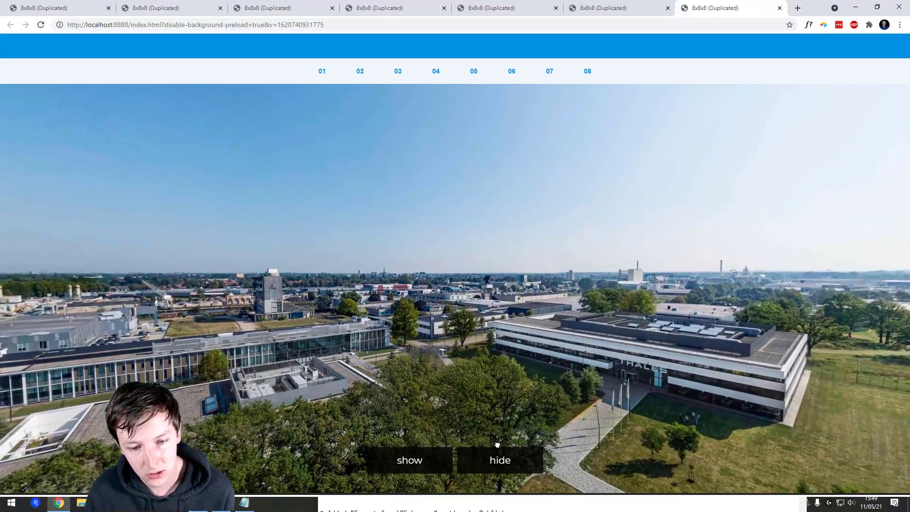
Test the preview's hide and show buttons on the building-tagged hotspots, then return to 3DVista.
{"action": "left_click", "coordinate": [497, 462]}
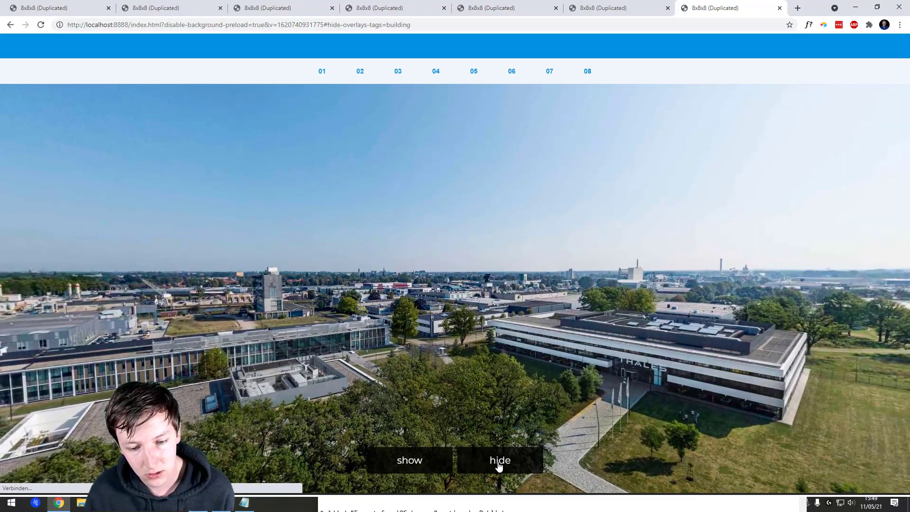
{"action": "left_click", "coordinate": [441, 474]}
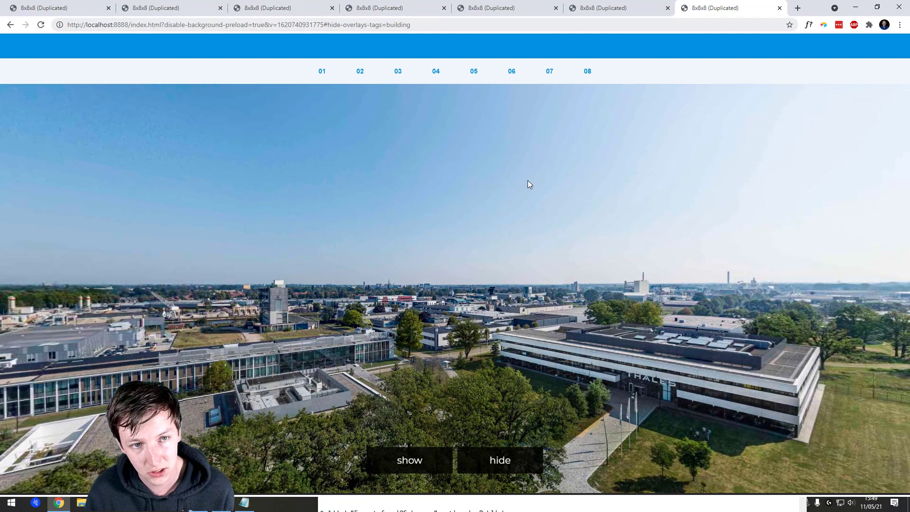
{"action": "key", "text": "alt+Tab"}
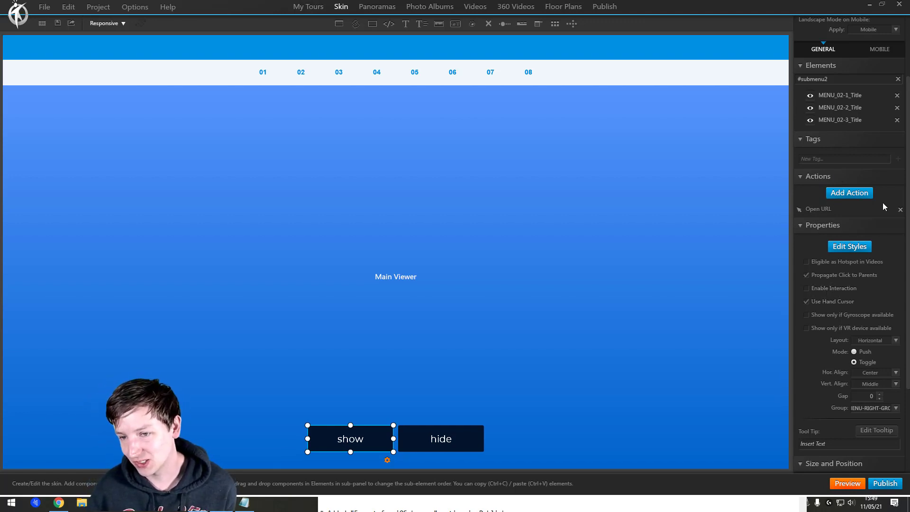
Re-enable interaction on the show button's Open URL action and bring the release notes forward.
{"action": "left_click", "coordinate": [827, 211]}
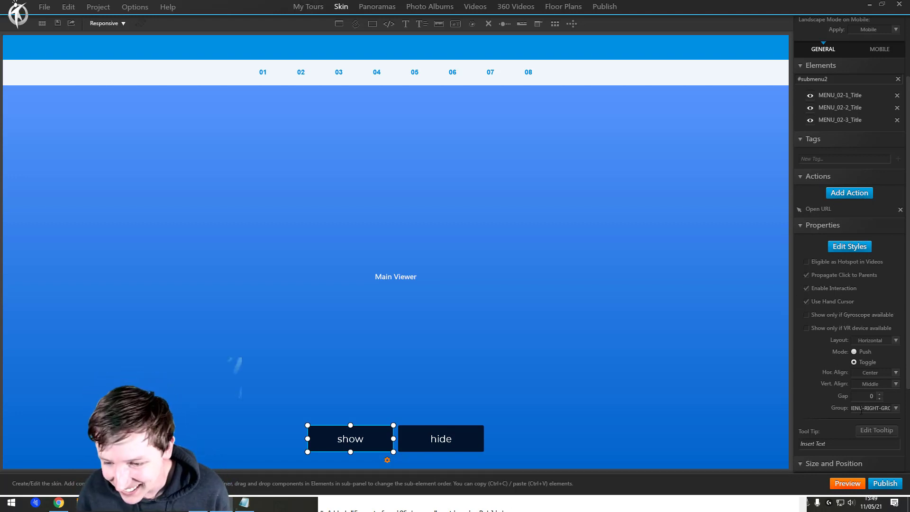
{"action": "scroll", "coordinate": [853, 399], "scroll_direction": "down", "scroll_amount": 3}
{"action": "key", "text": "alt+Tab"}
{"action": "key", "text": "alt+Tab"}
{"action": "key", "text": "alt+Tab"}
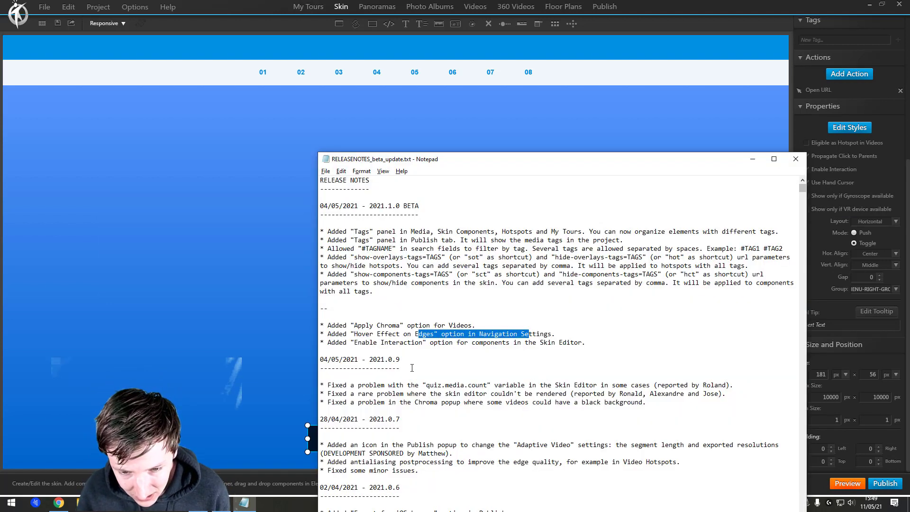
Reread the release notes, marking the development sponsorship and edge quality lines.
{"action": "left_click", "coordinate": [398, 400]}
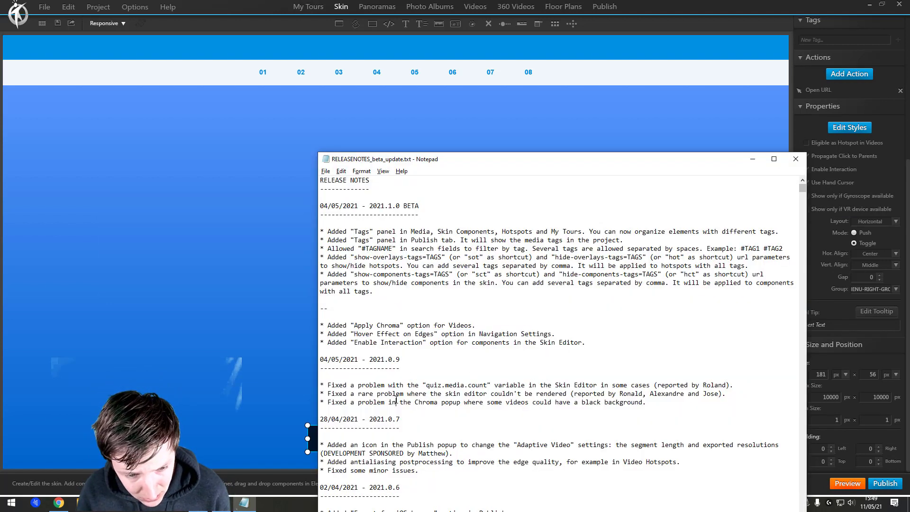
{"action": "left_click_drag", "start_coordinate": [358, 453], "coordinate": [424, 453]}
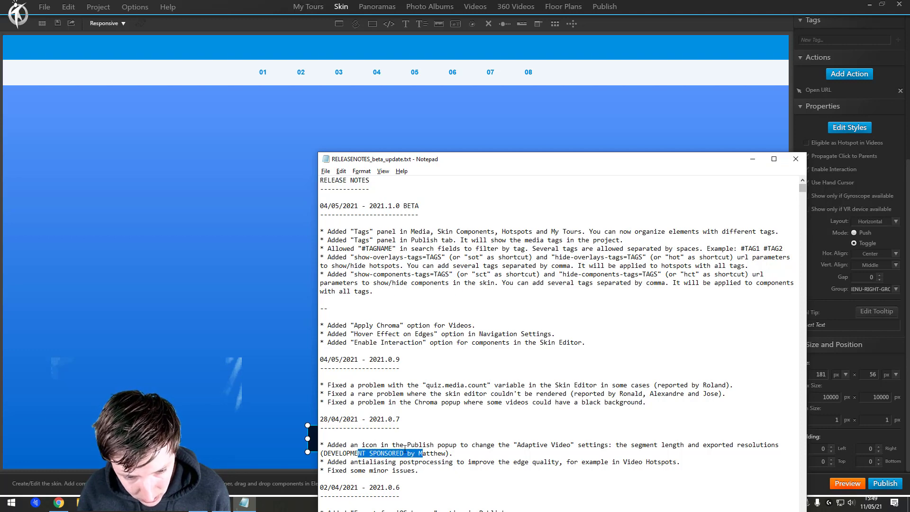
{"action": "scroll", "coordinate": [477, 428], "scroll_direction": "down", "scroll_amount": 2}
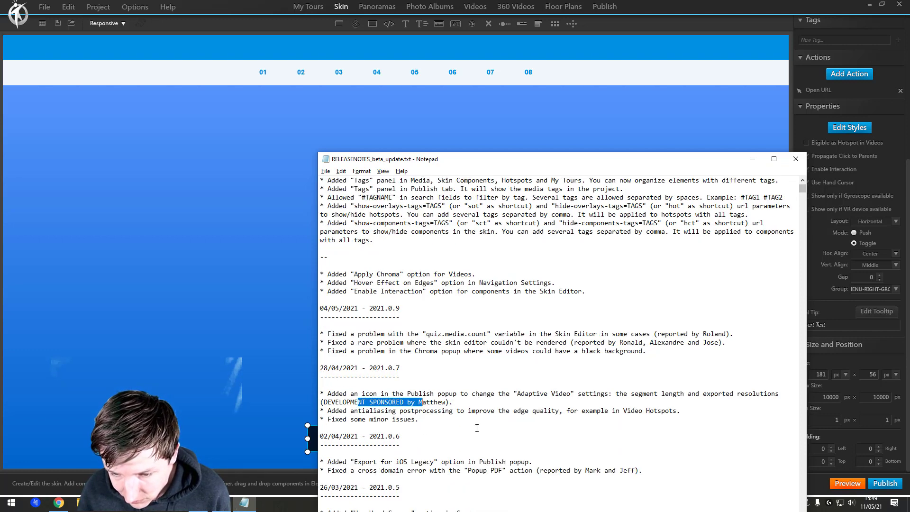
{"action": "left_click", "coordinate": [435, 419]}
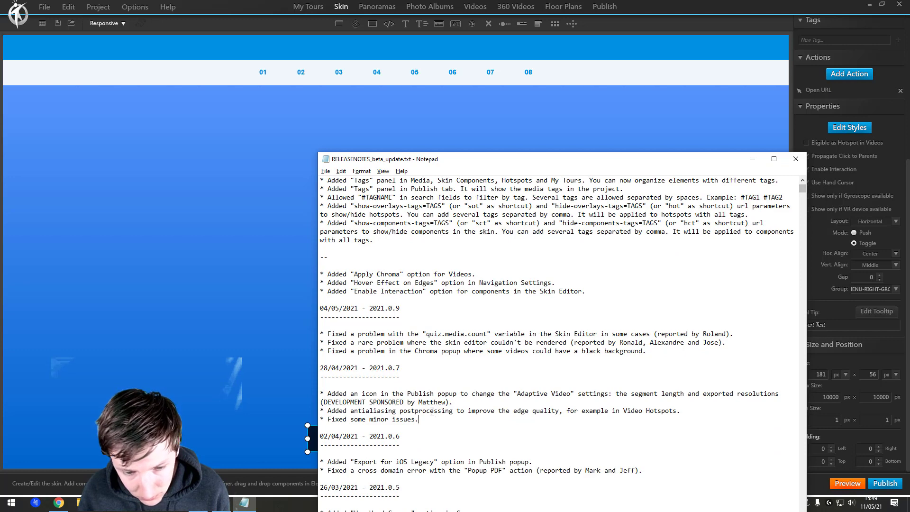
{"action": "left_click_drag", "start_coordinate": [430, 411], "coordinate": [546, 411]}
{"action": "left_click", "coordinate": [527, 414]}
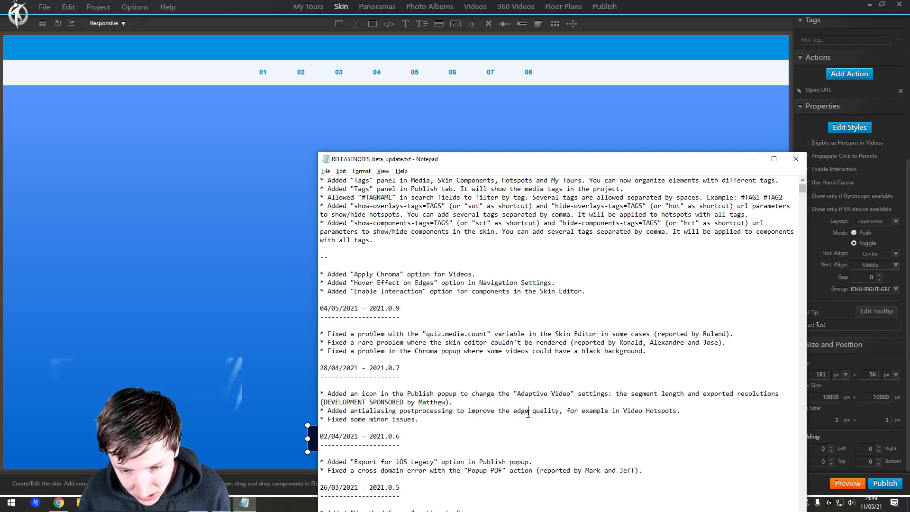
{"action": "scroll", "coordinate": [406, 423], "scroll_direction": "down", "scroll_amount": 1}
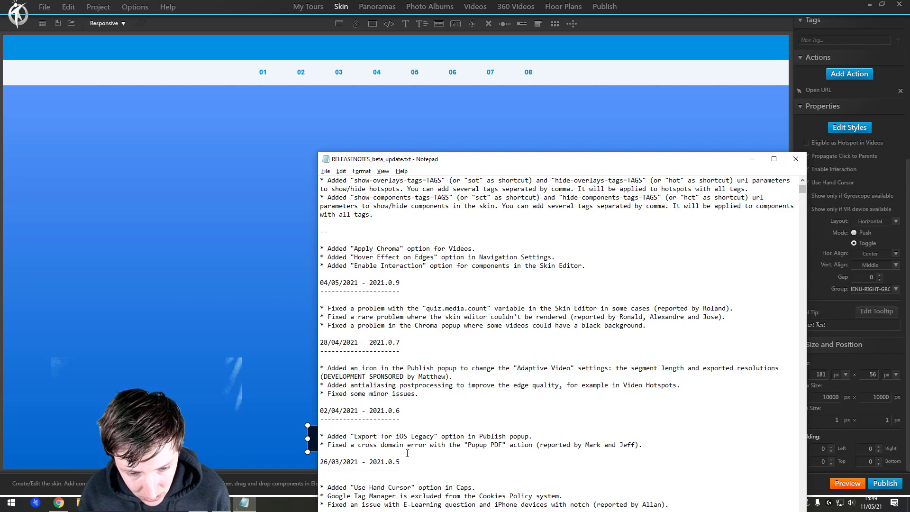
{"action": "scroll", "coordinate": [403, 462], "scroll_direction": "up", "scroll_amount": 3}
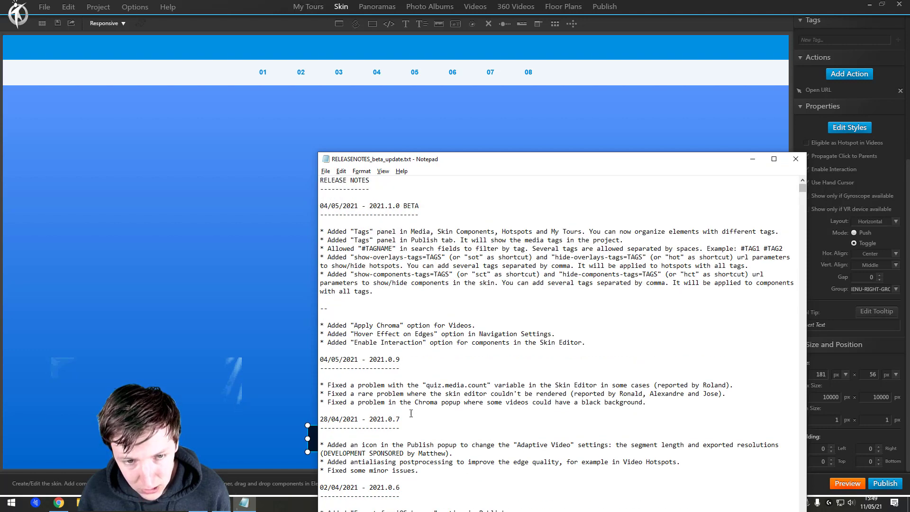
{"action": "left_click", "coordinate": [249, 246]}
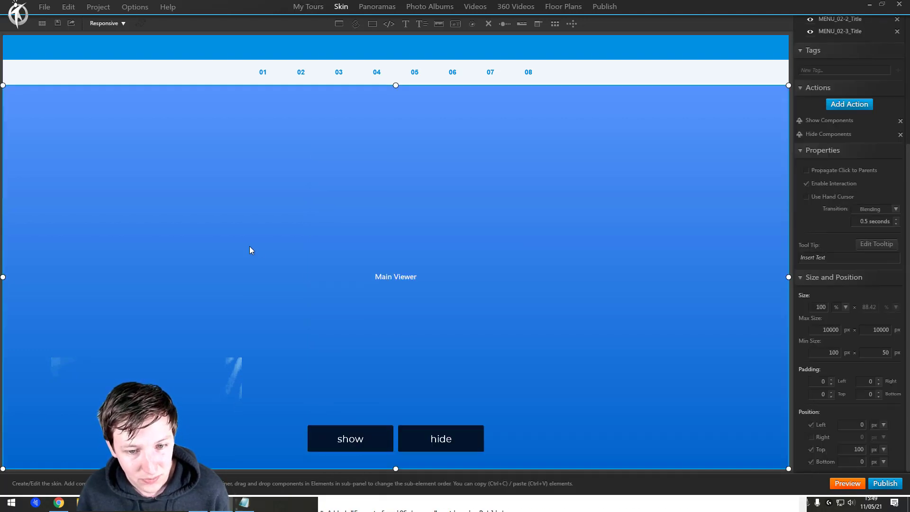